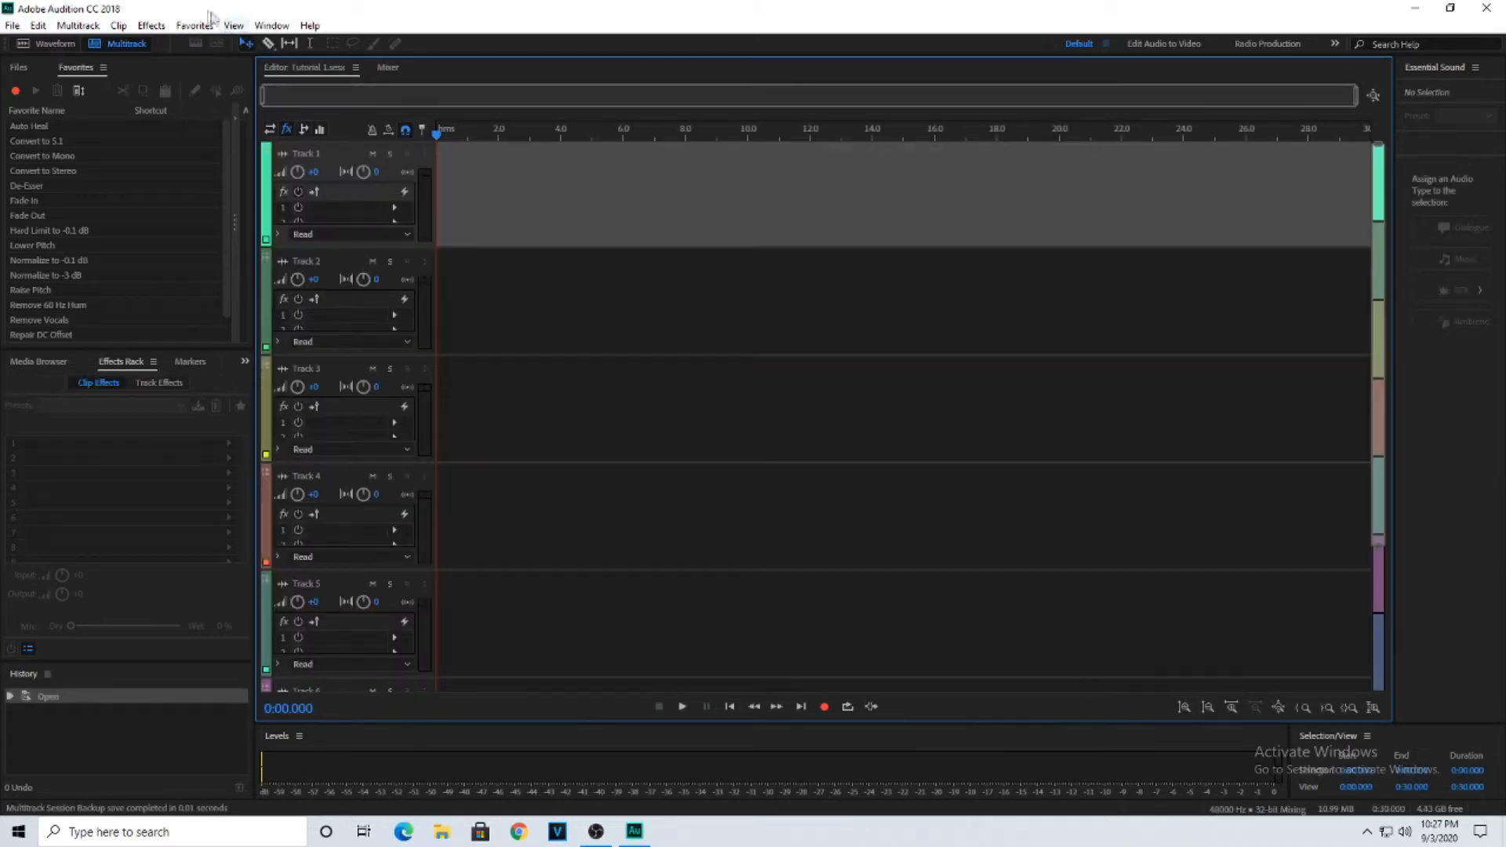
Open the Audio Hardware preferences.
{"action": "left_click", "coordinate": [38, 25]}
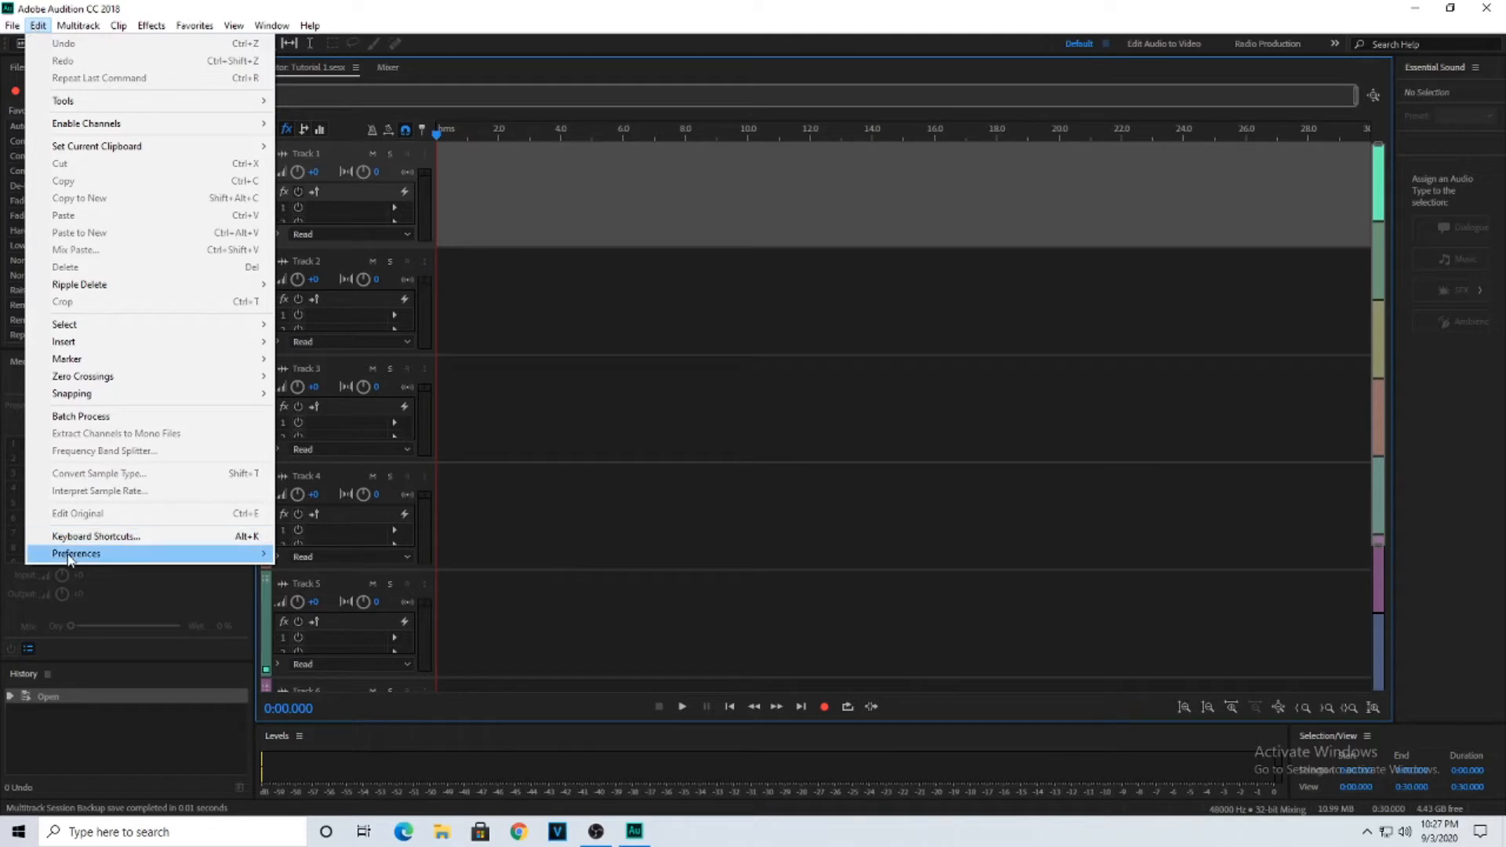
{"action": "mouse_move", "coordinate": [71, 556]}
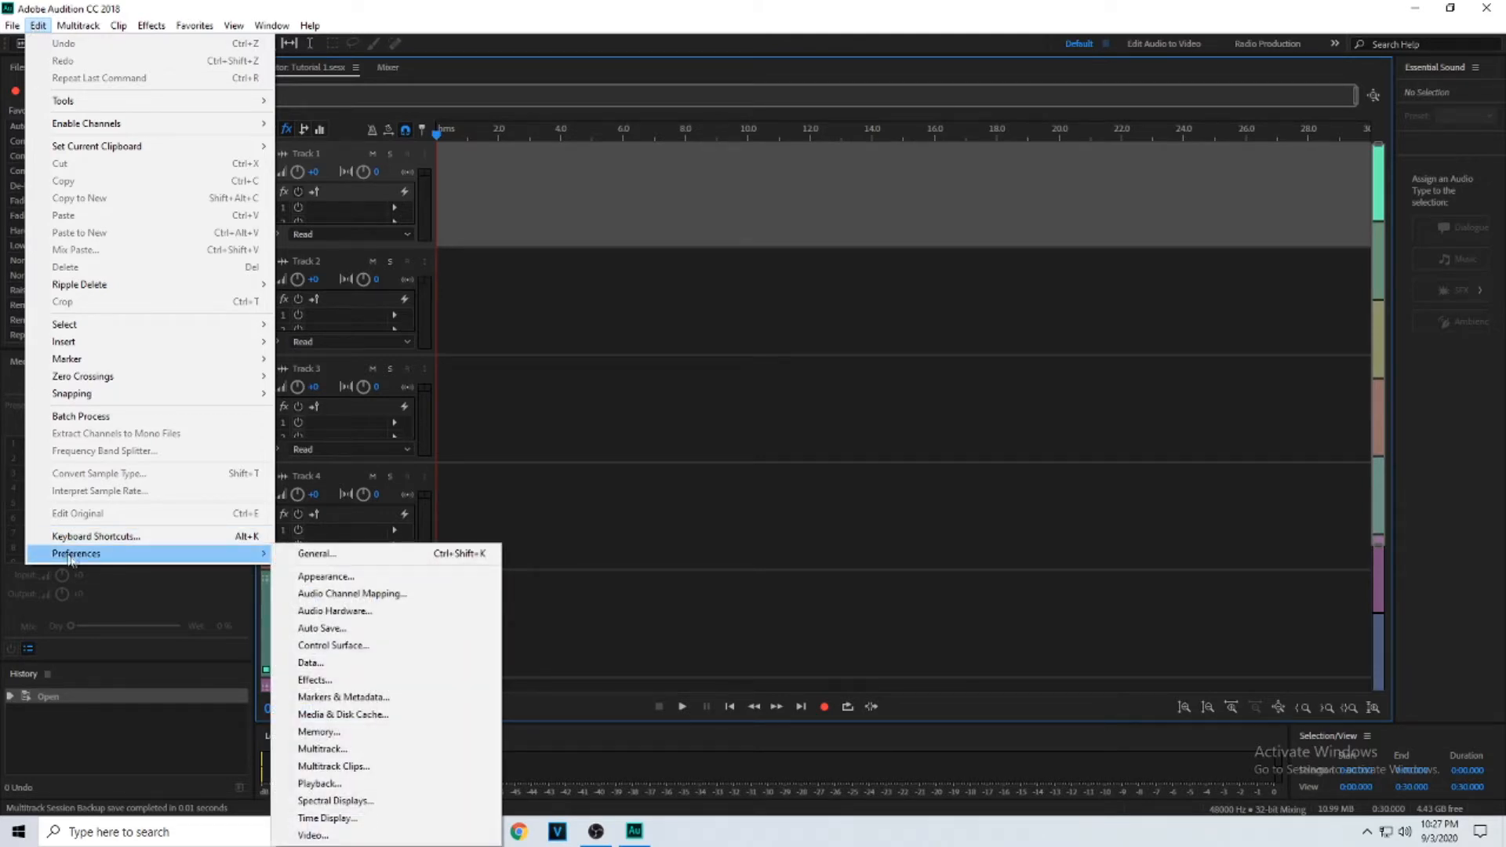
{"action": "left_click", "coordinate": [310, 612]}
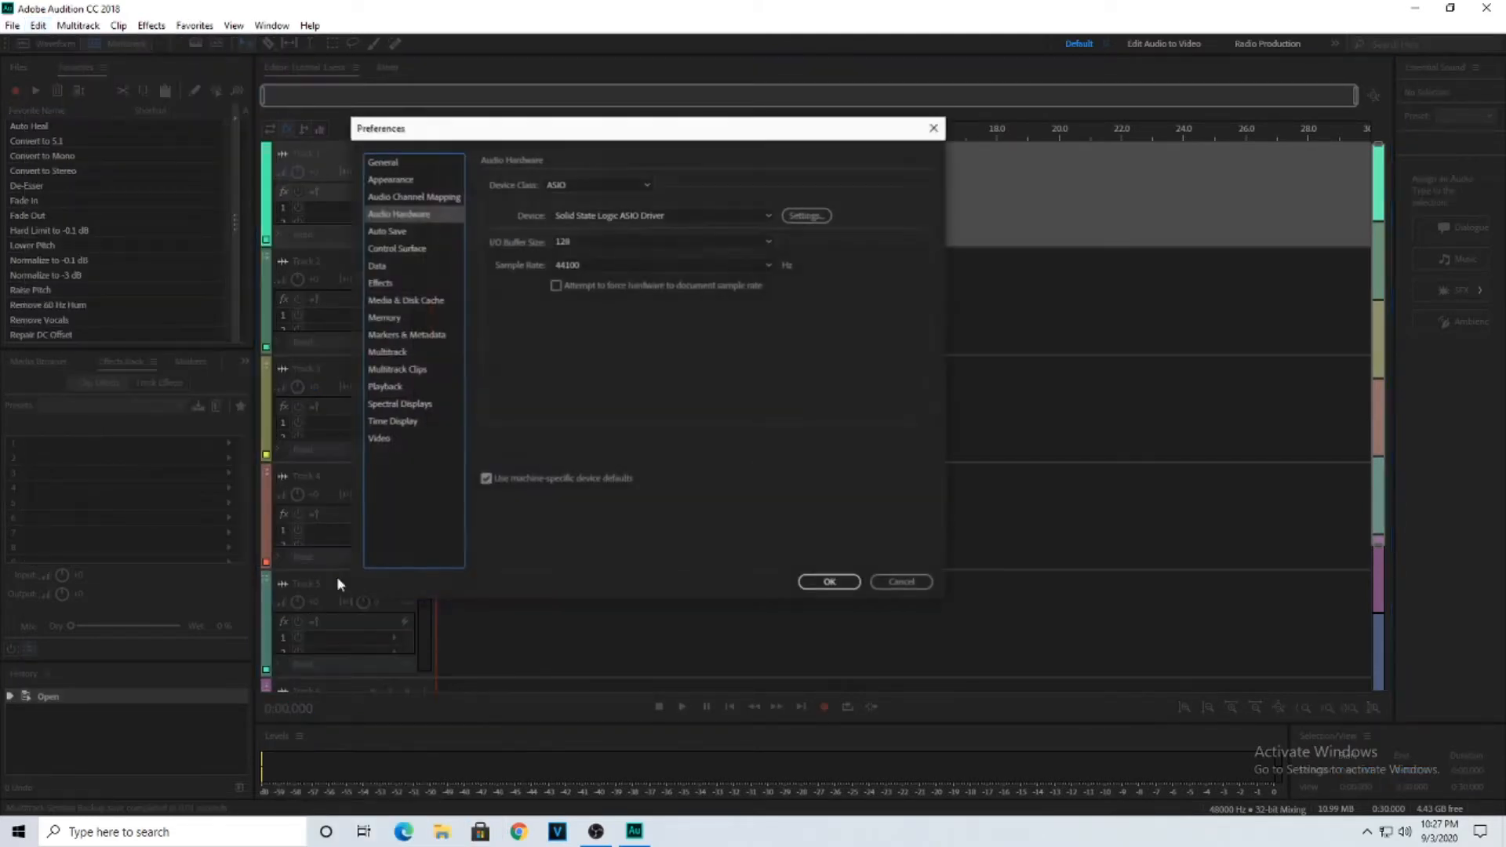
Switch the audio device class to MME and return it to ASIO, accepting the device changes.
{"action": "left_click", "coordinate": [606, 186]}
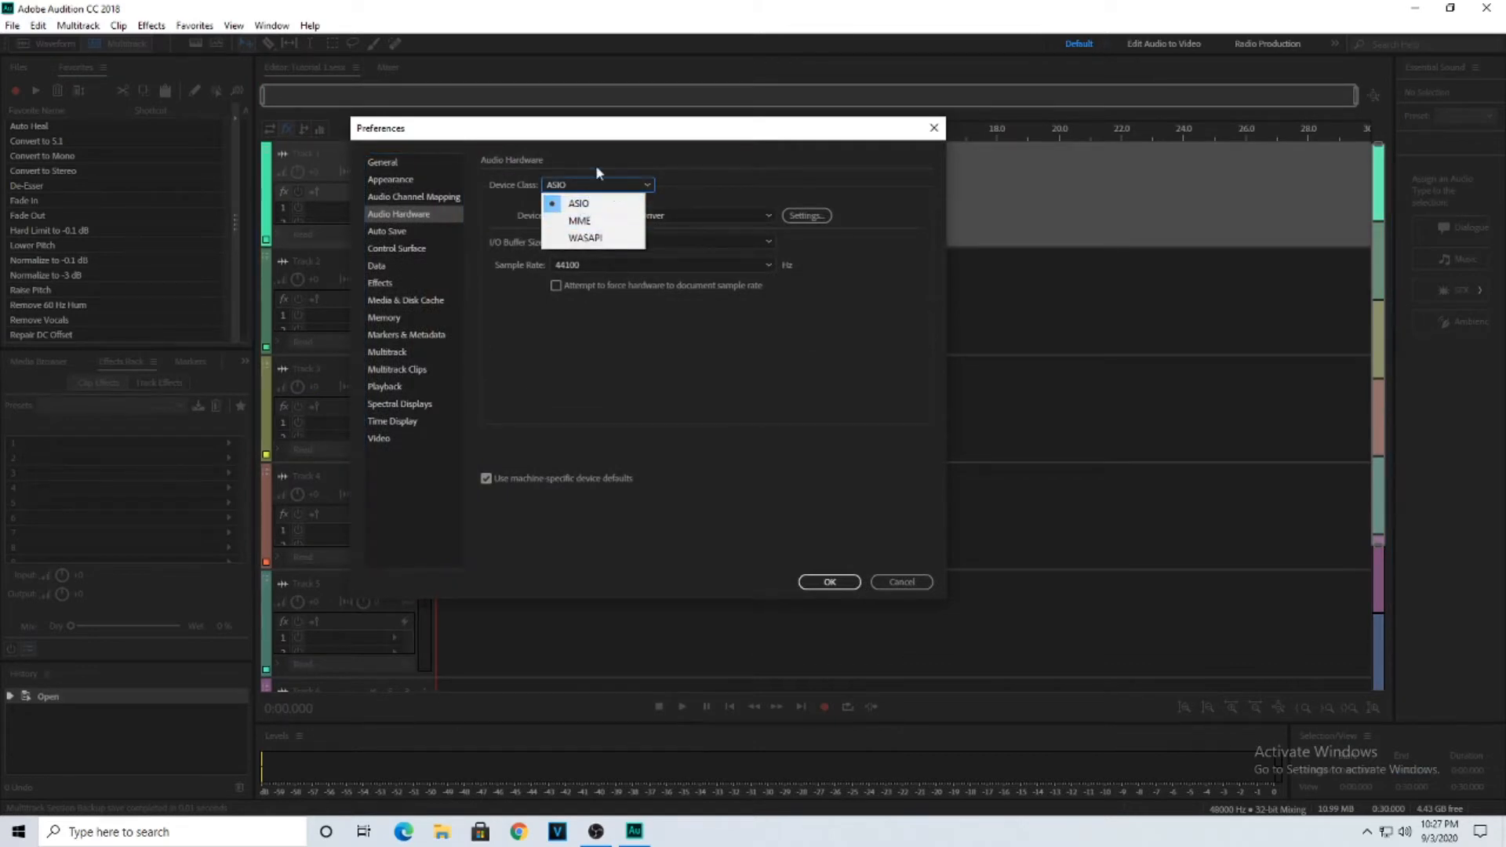
{"action": "left_click", "coordinate": [601, 221]}
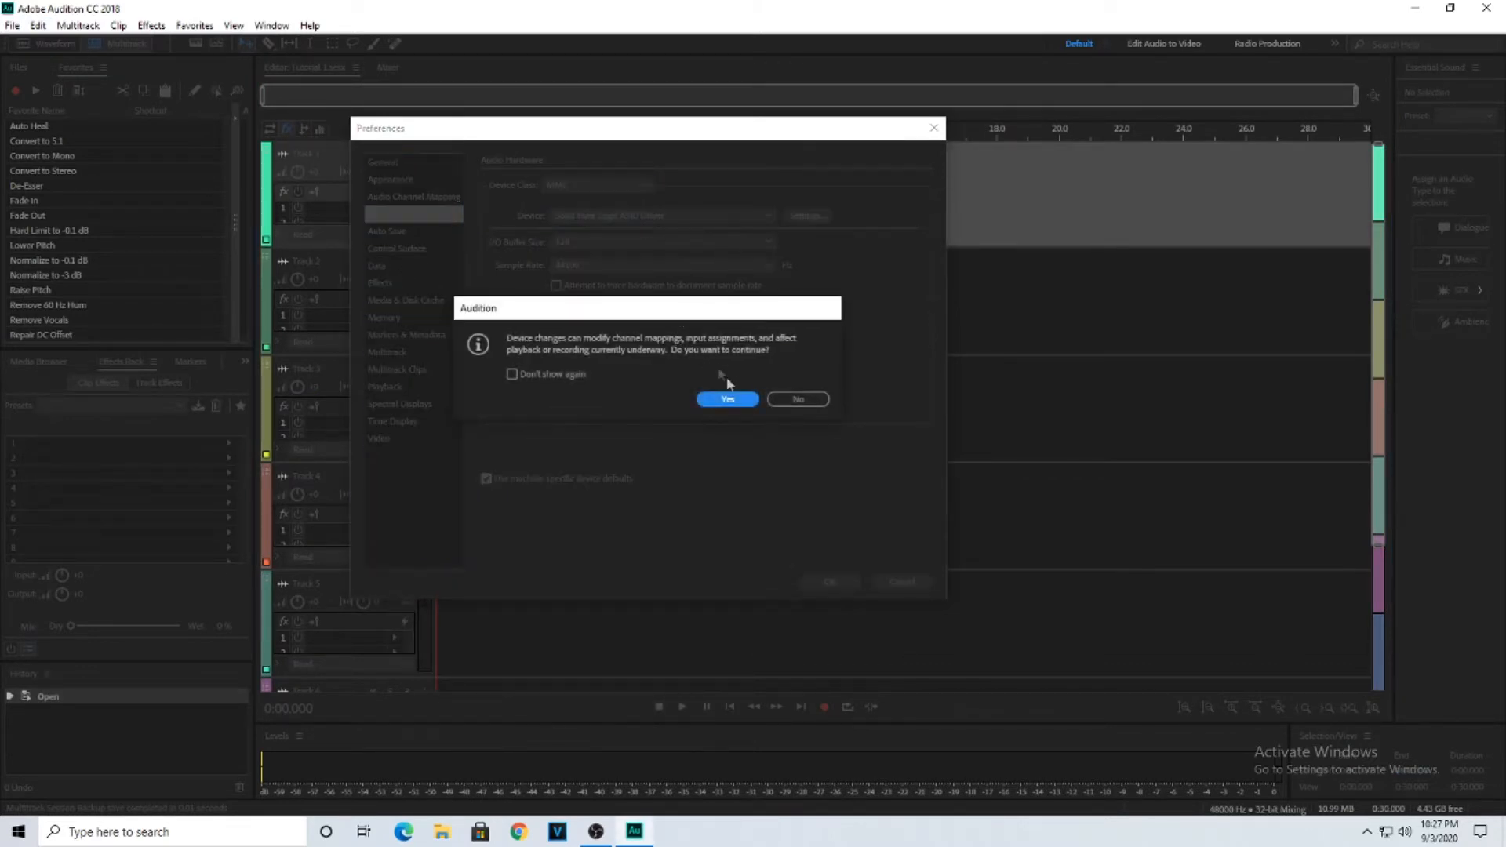
{"action": "left_click", "coordinate": [725, 399]}
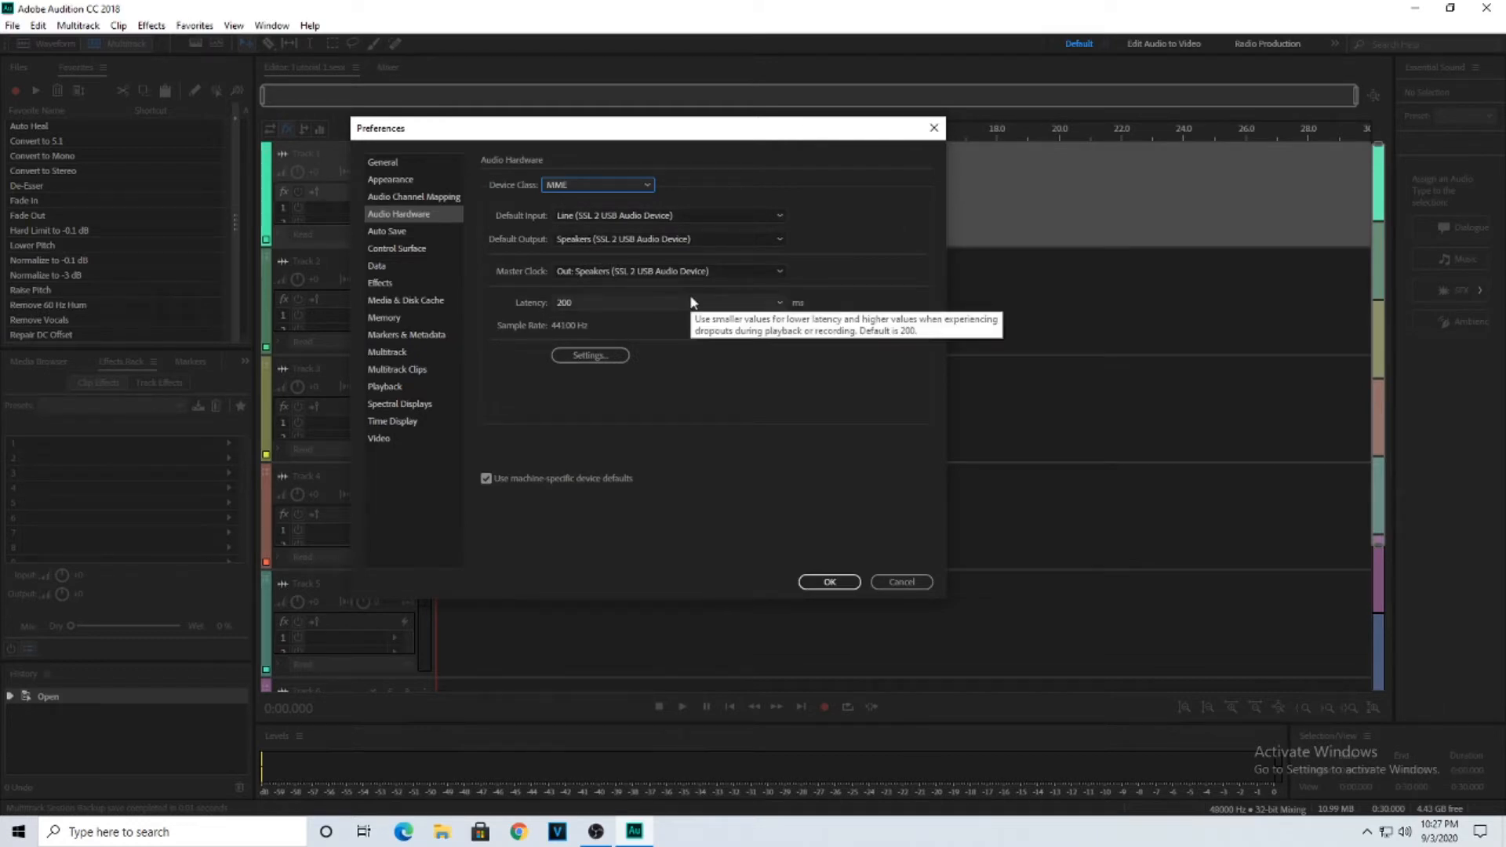
{"action": "left_click", "coordinate": [641, 184]}
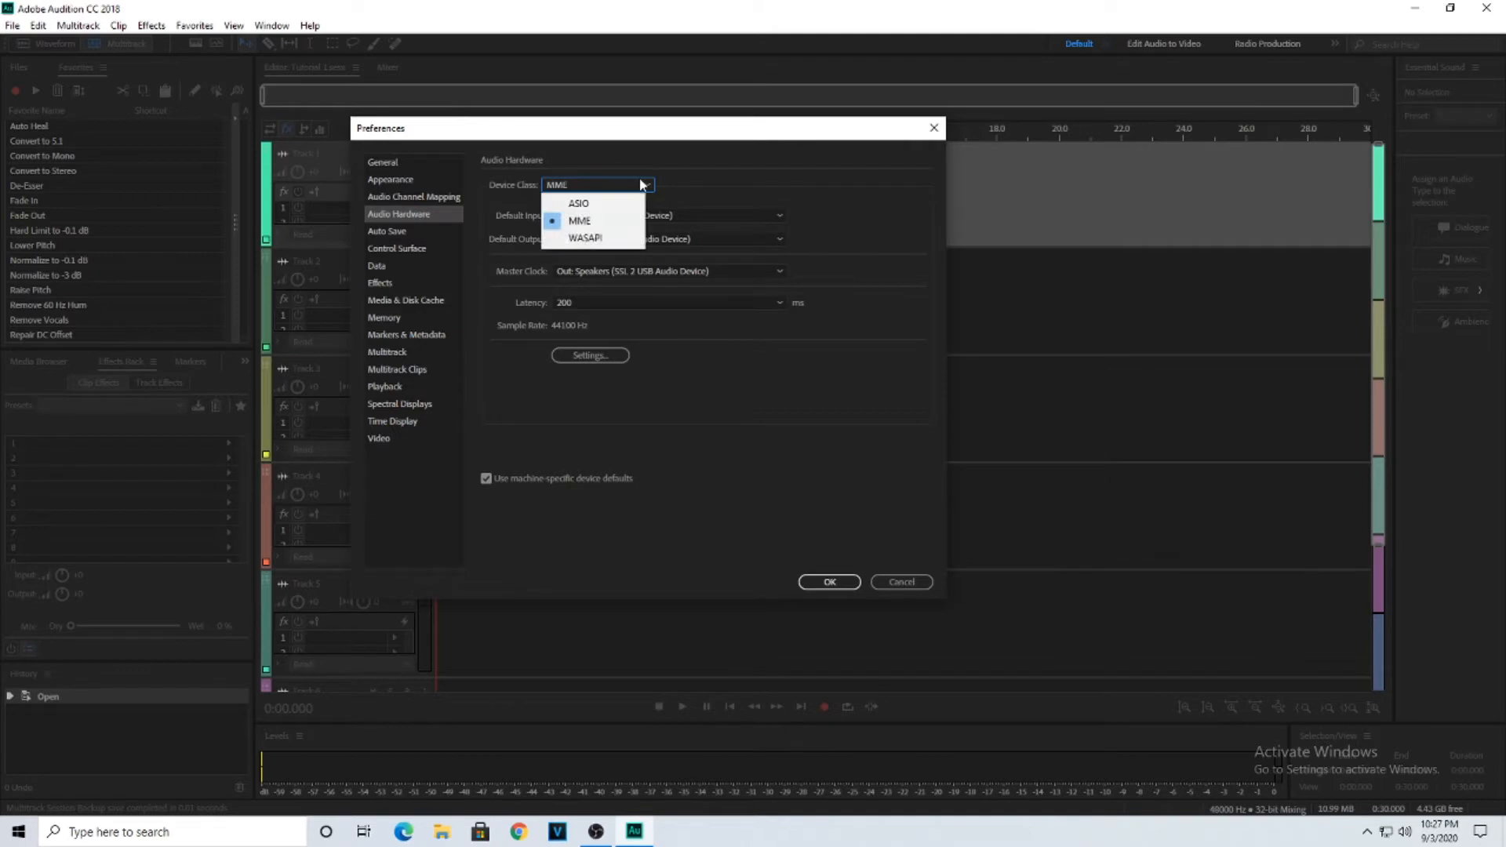
{"action": "left_click", "coordinate": [585, 198]}
{"action": "left_click", "coordinate": [719, 397]}
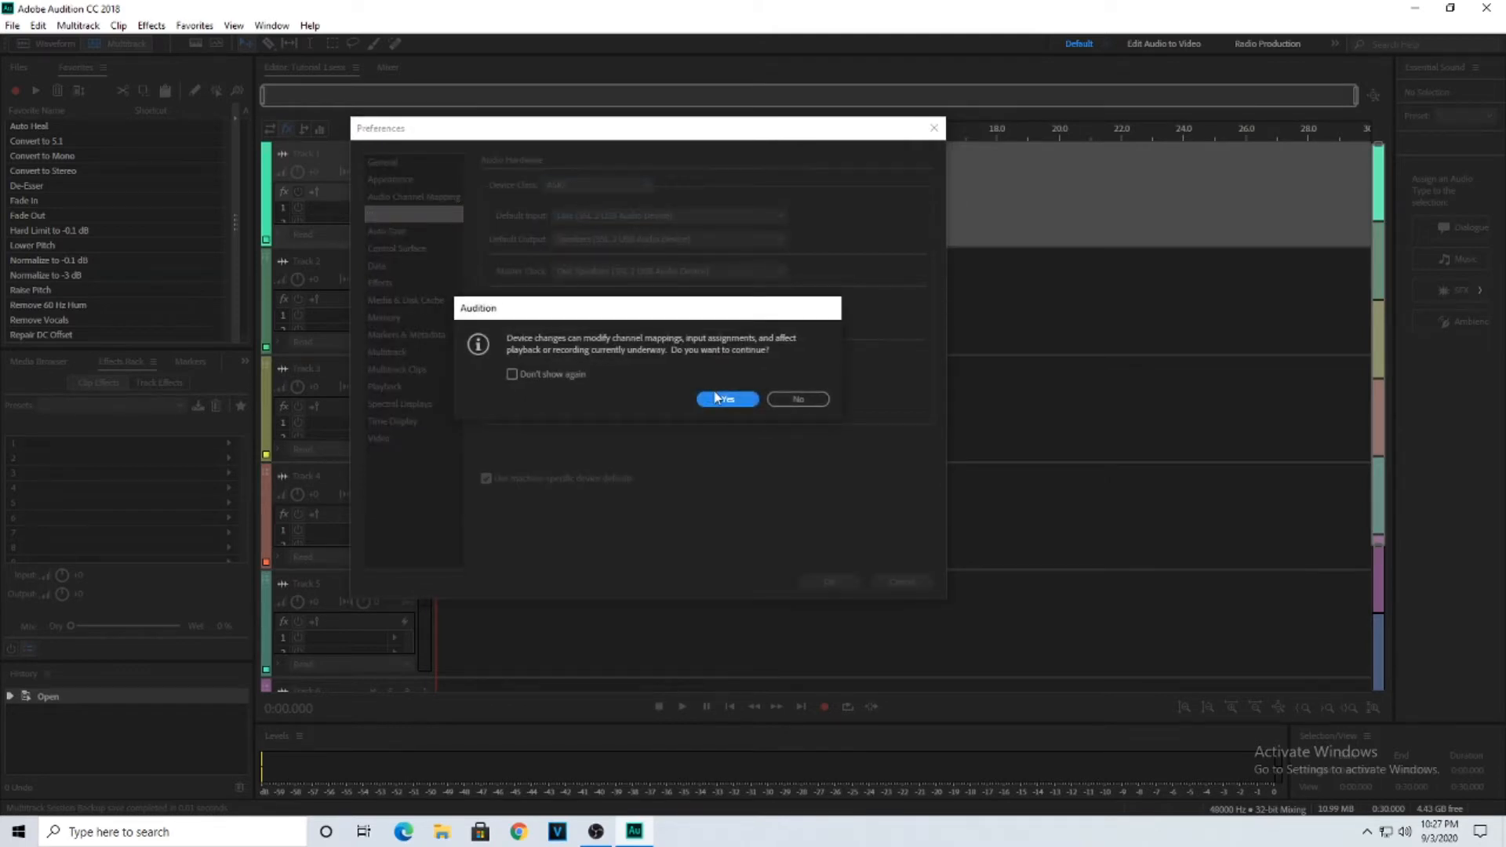
Check the available ASIO devices and the I/O buffer size setting of the Solid State Logic ASIO Driver.
{"action": "left_click", "coordinate": [637, 215]}
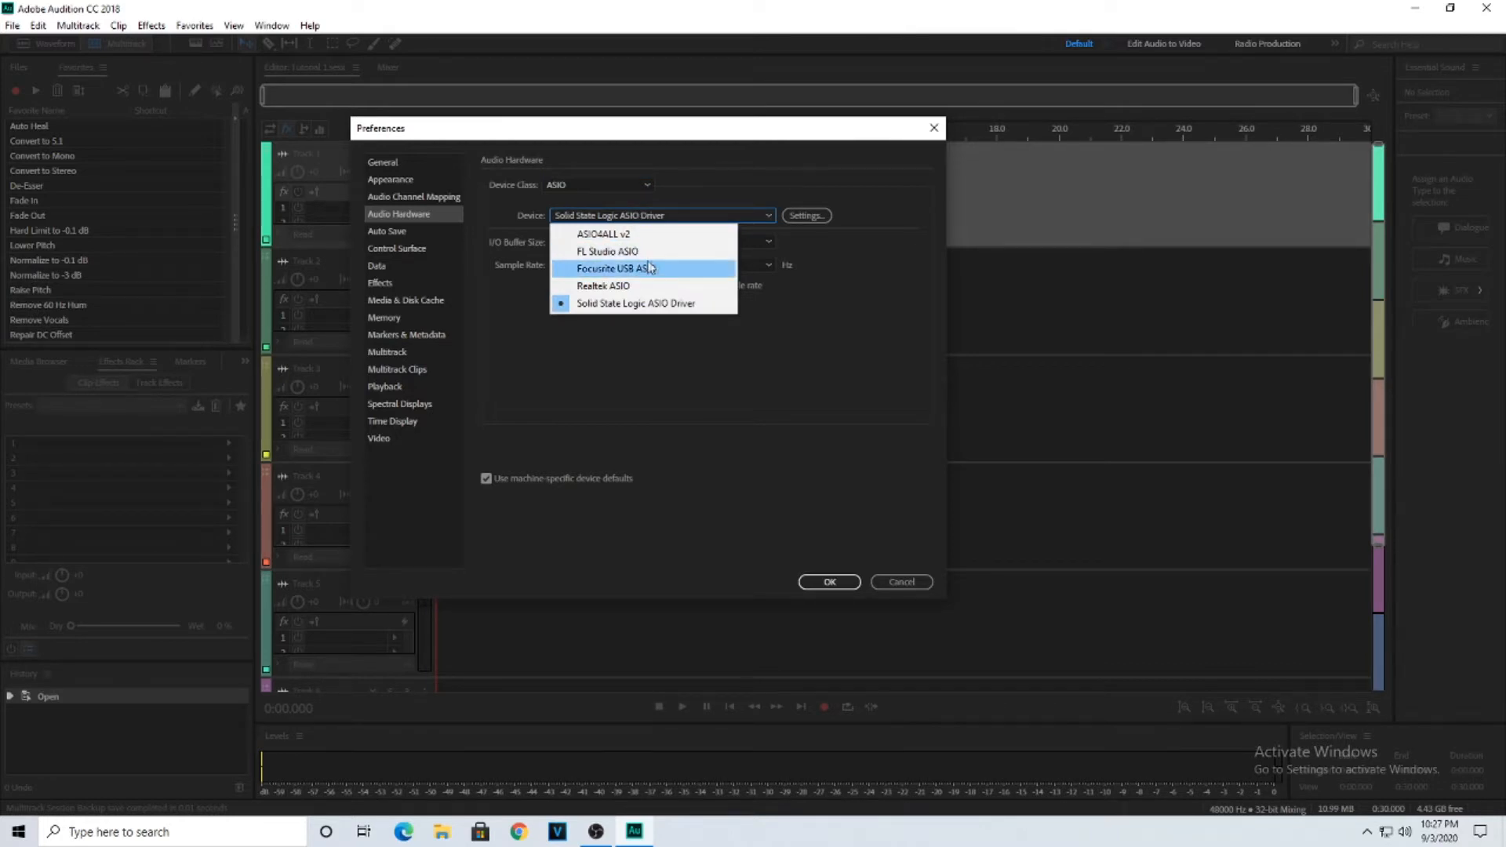
{"action": "left_click", "coordinate": [769, 339]}
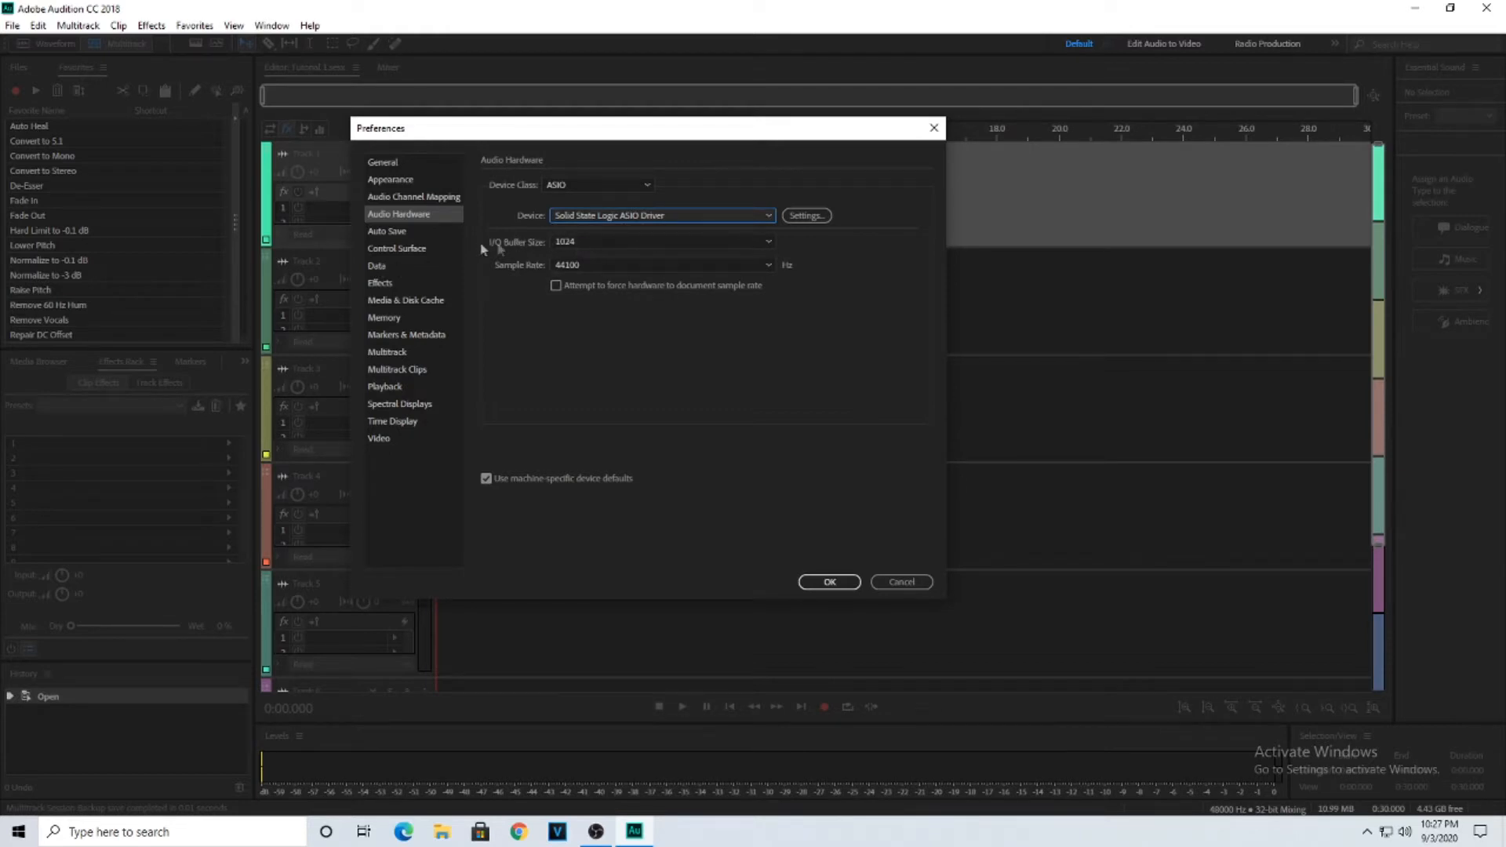
{"action": "left_click", "coordinate": [589, 241]}
{"action": "left_click", "coordinate": [881, 424]}
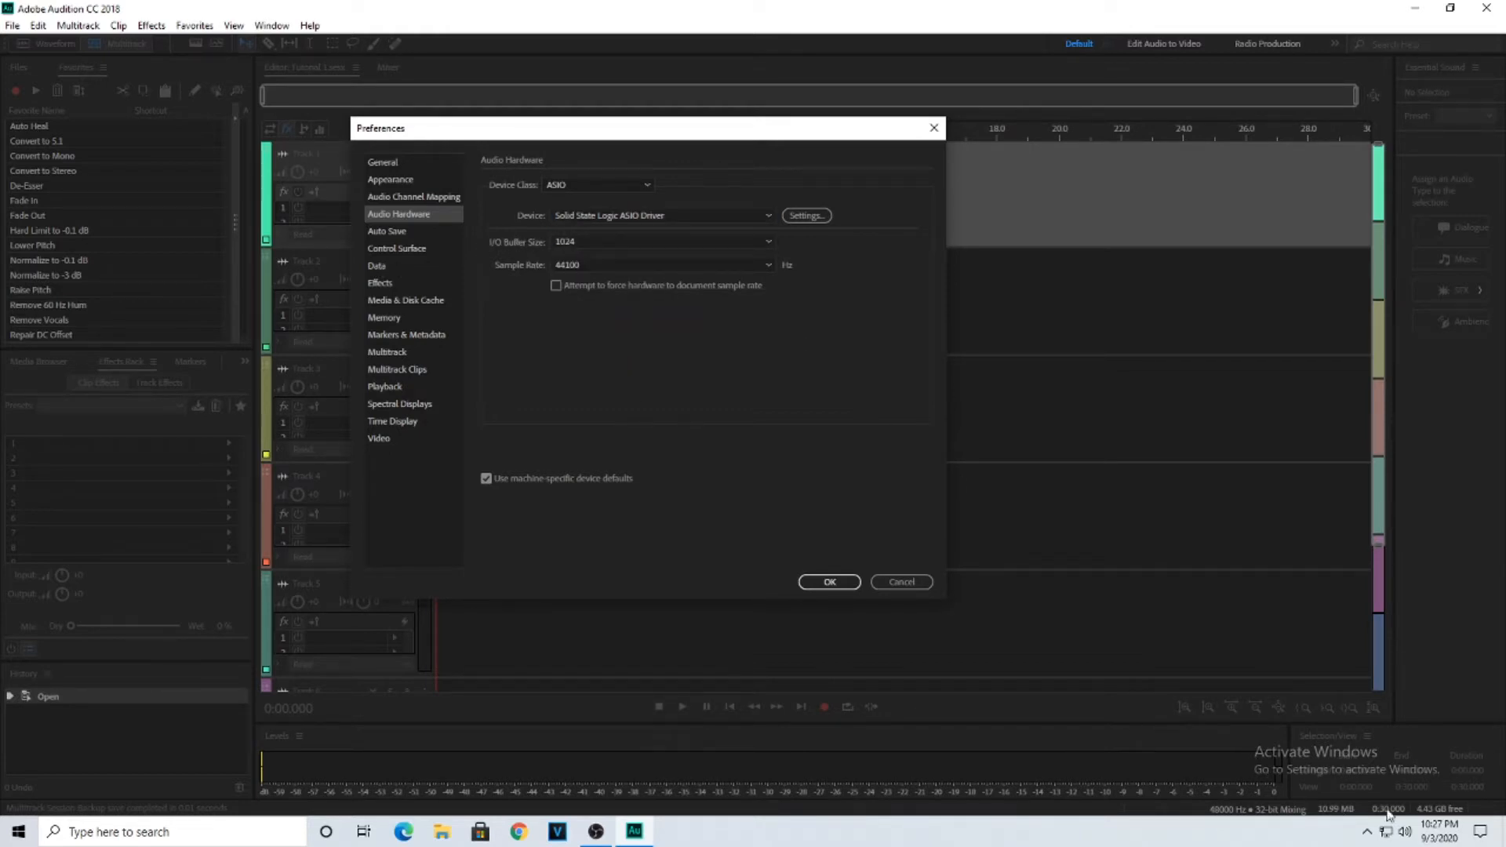
Switch to the SSL USB Control Panel, change the preferred ASIO buffer size, and close the control panel.
{"action": "left_click", "coordinate": [1367, 832]}
{"action": "left_click", "coordinate": [1397, 802]}
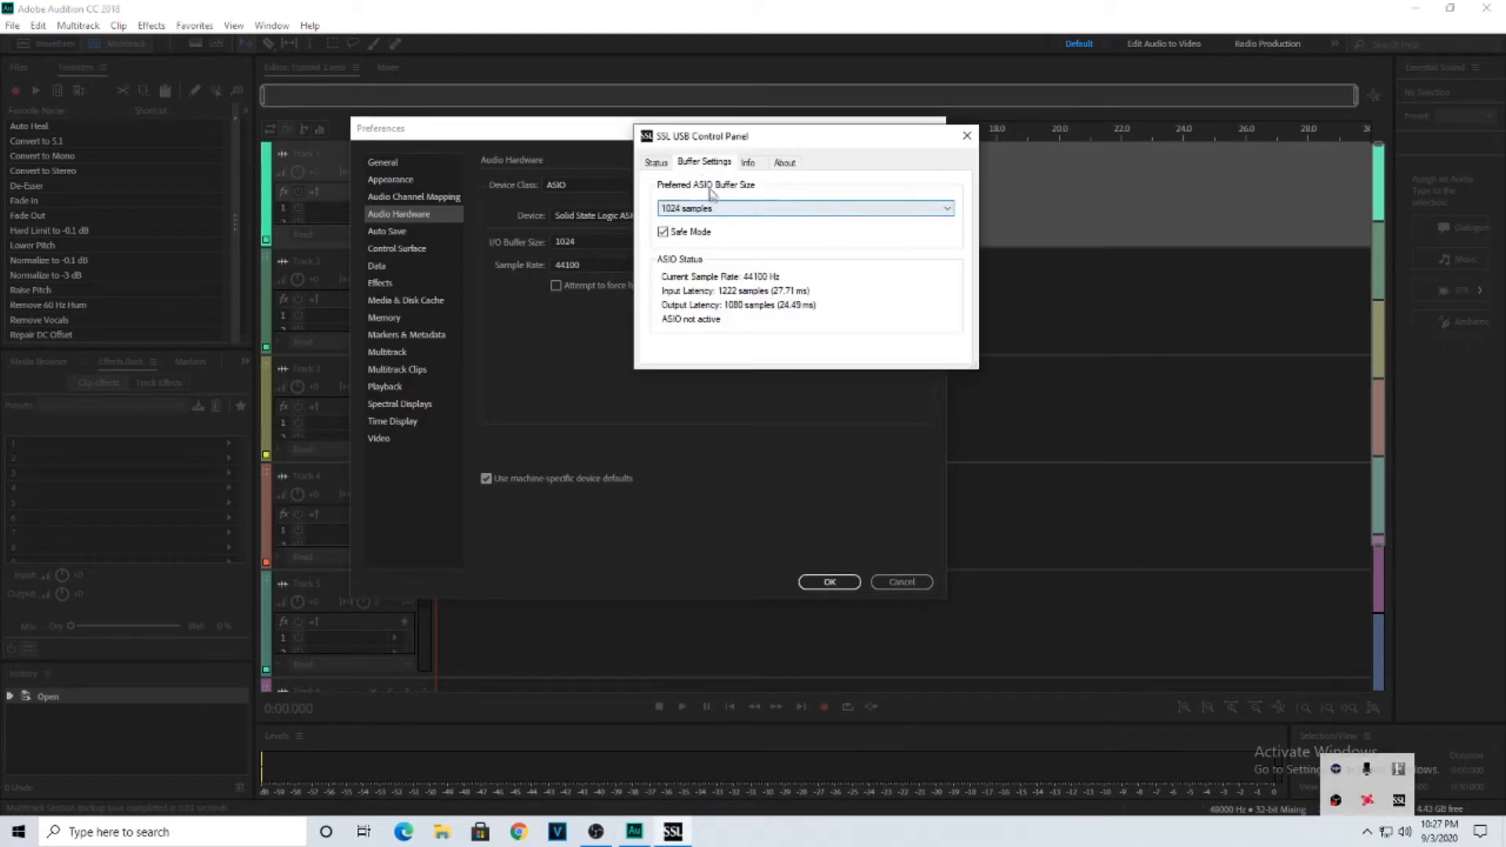
{"action": "left_click", "coordinate": [728, 208]}
{"action": "left_click", "coordinate": [710, 249]}
{"action": "left_click", "coordinate": [966, 135]}
Set the I/O buffer size to 128 in the Audio Hardware preferences and accept the settings, including after the device-change notice.
{"action": "left_click", "coordinate": [733, 242]}
{"action": "left_click", "coordinate": [614, 313]}
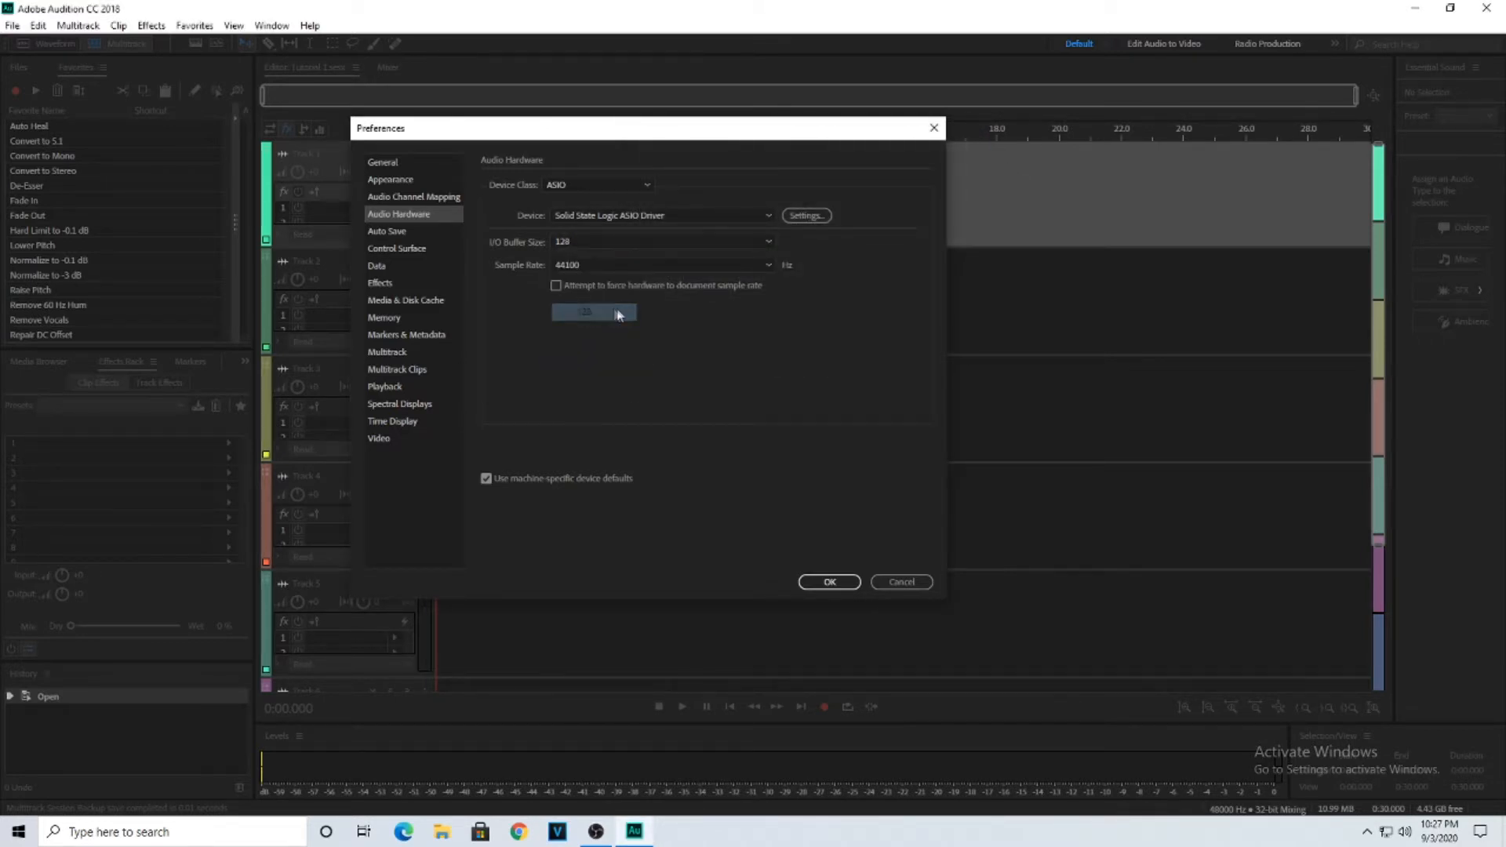
{"action": "left_click", "coordinate": [828, 582]}
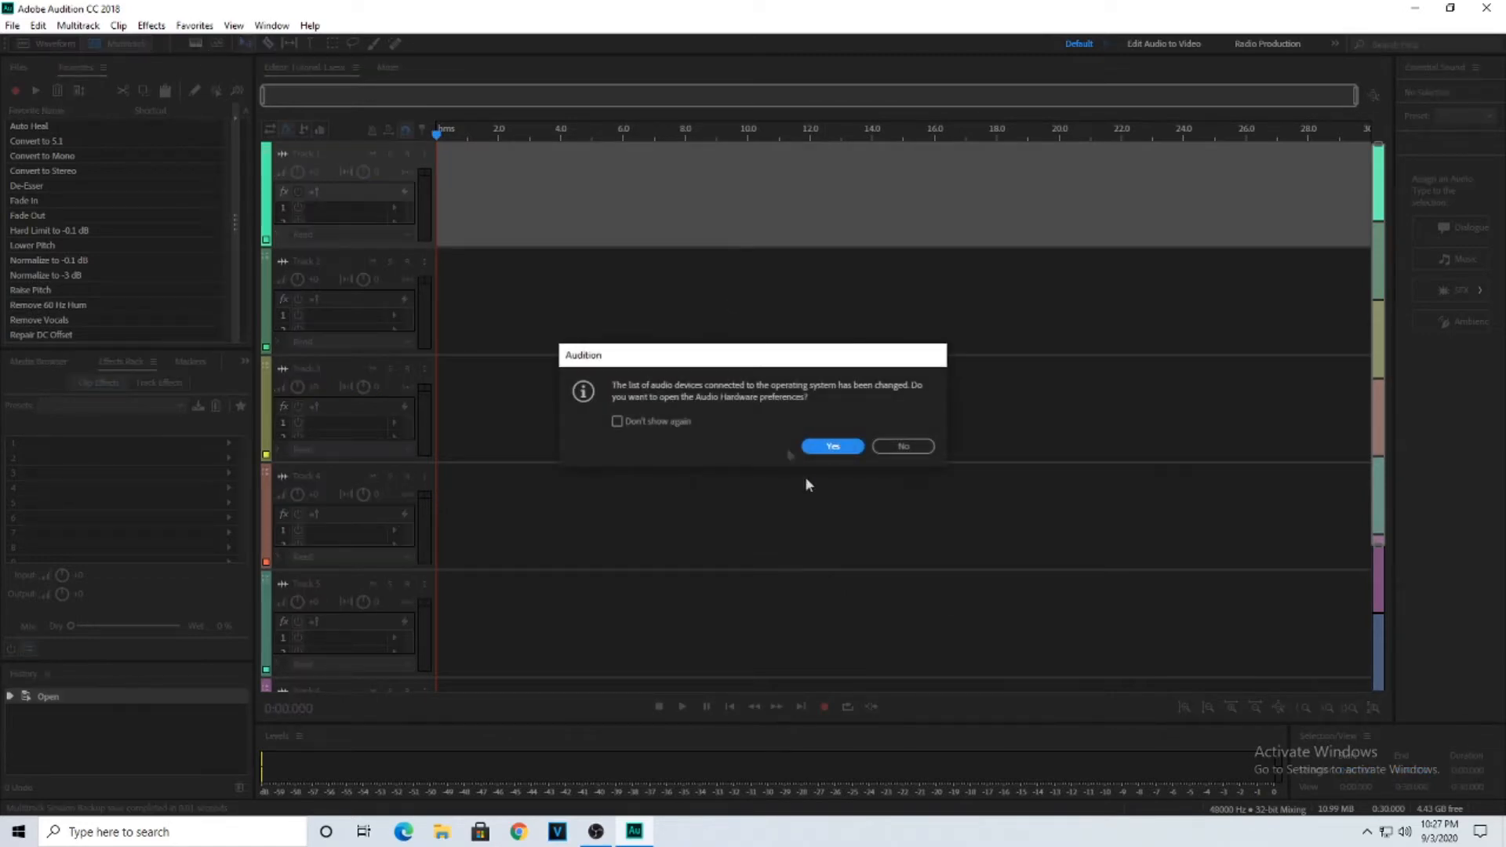
{"action": "left_click", "coordinate": [849, 447]}
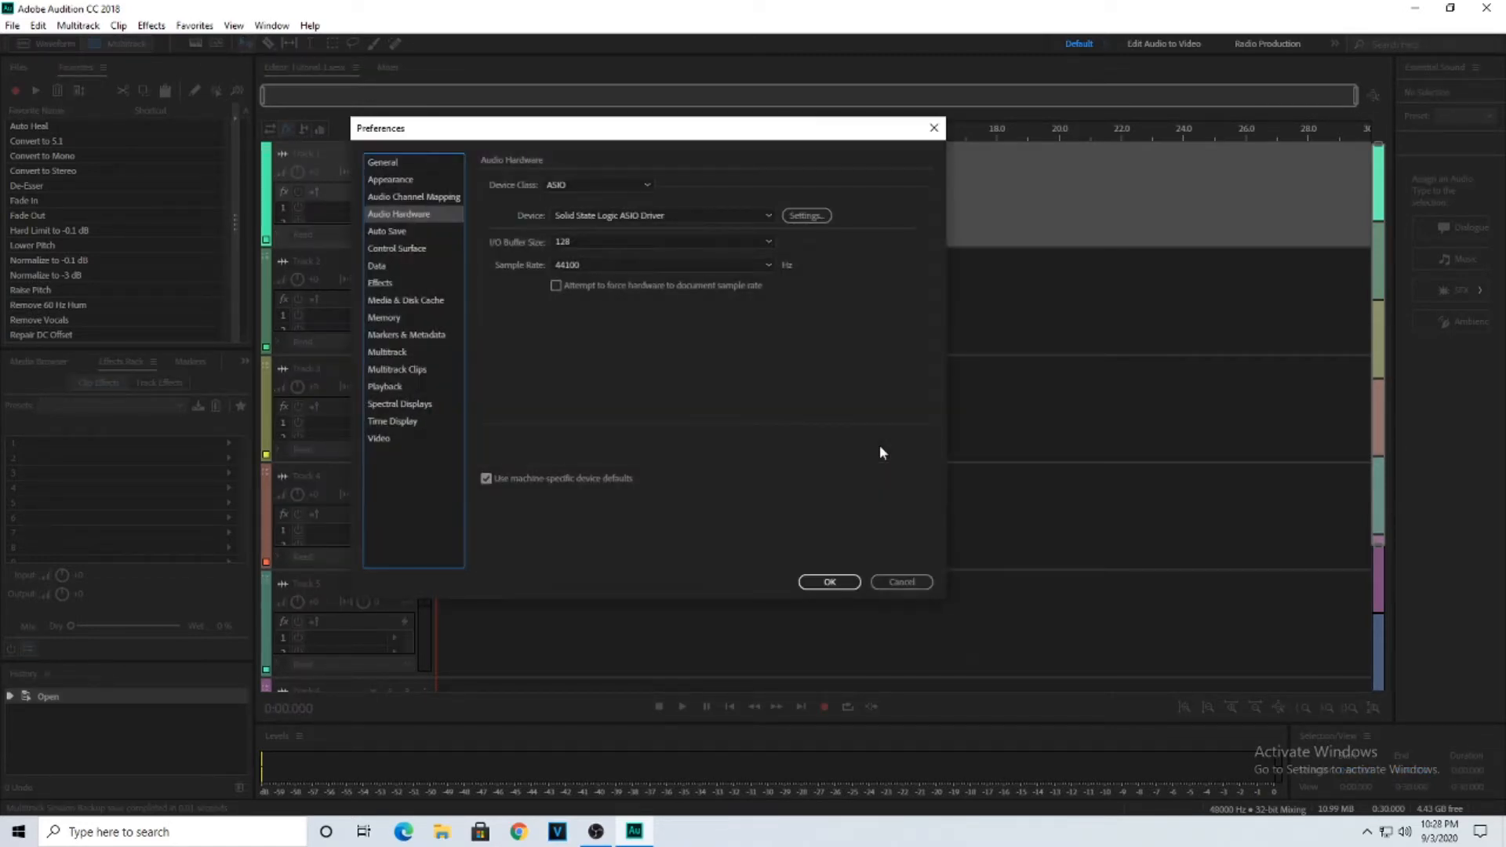
{"action": "left_click", "coordinate": [851, 581]}
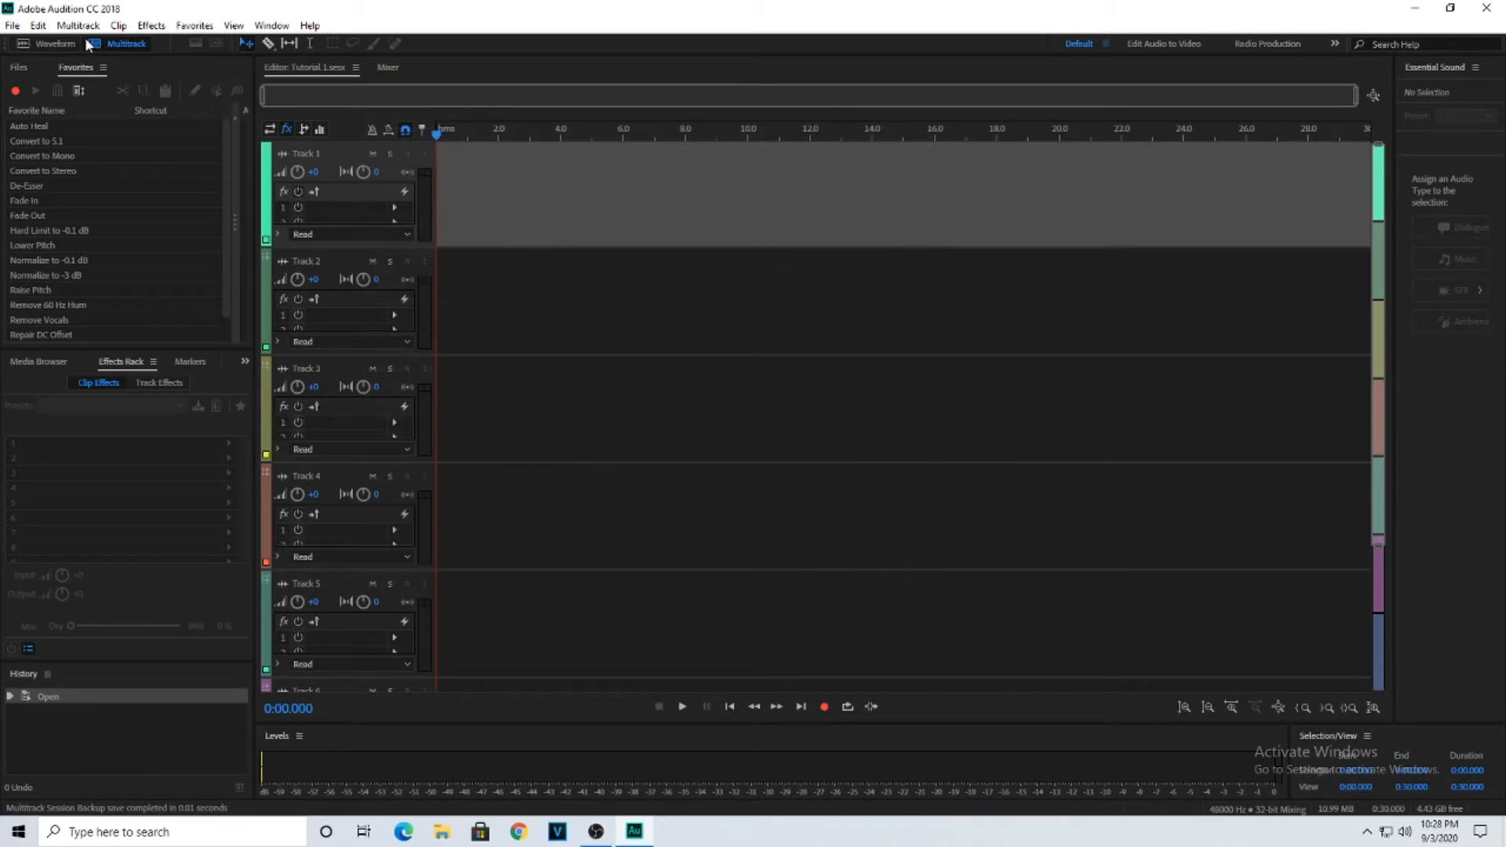
Try the Adobe Gray and Easy on the Eyes presets in the Appearance preferences without applying them.
{"action": "left_click", "coordinate": [38, 25]}
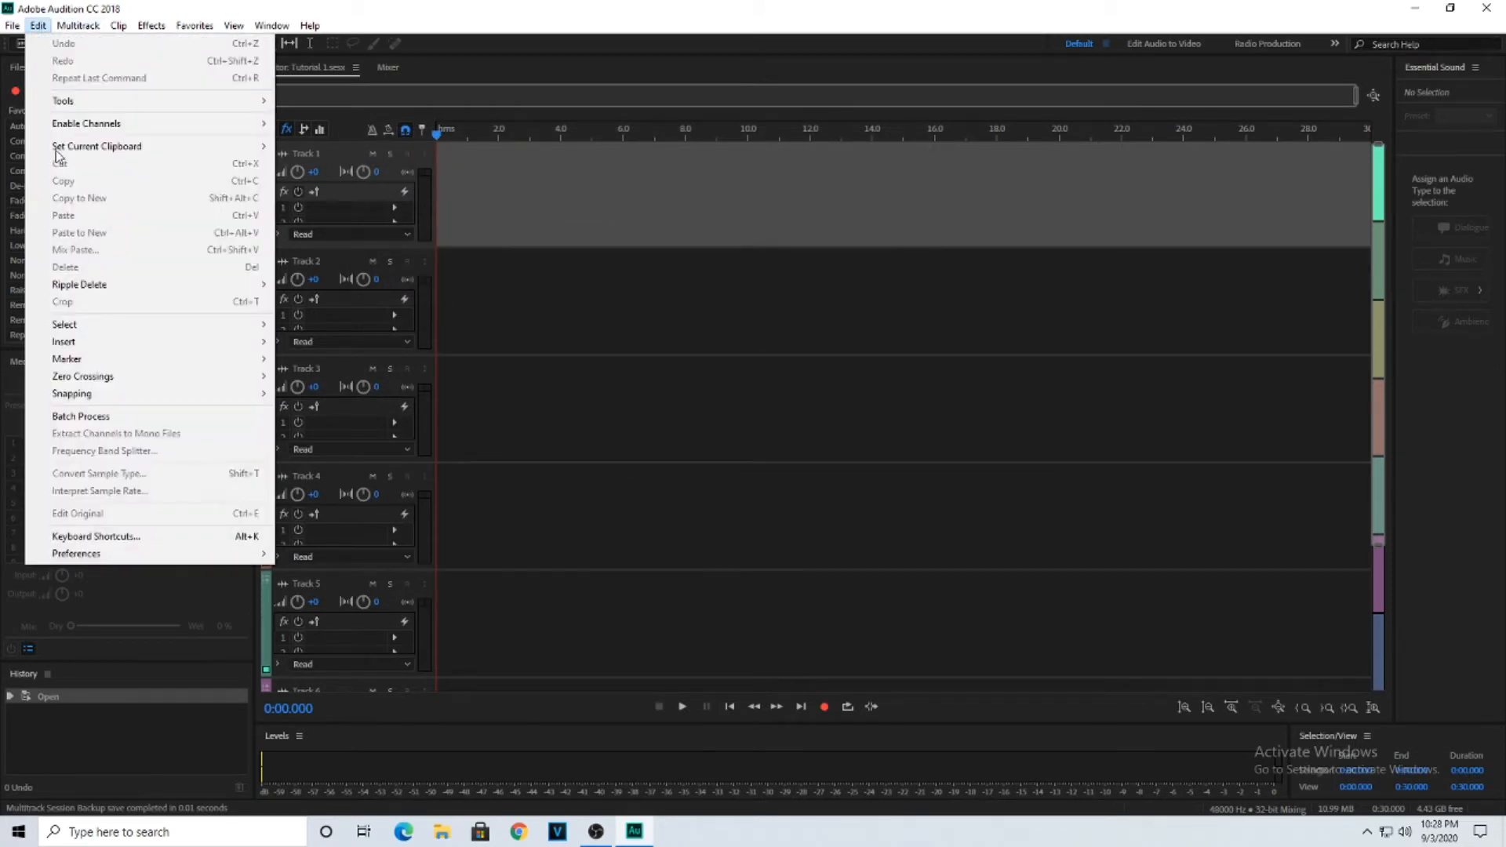
{"action": "mouse_move", "coordinate": [228, 559]}
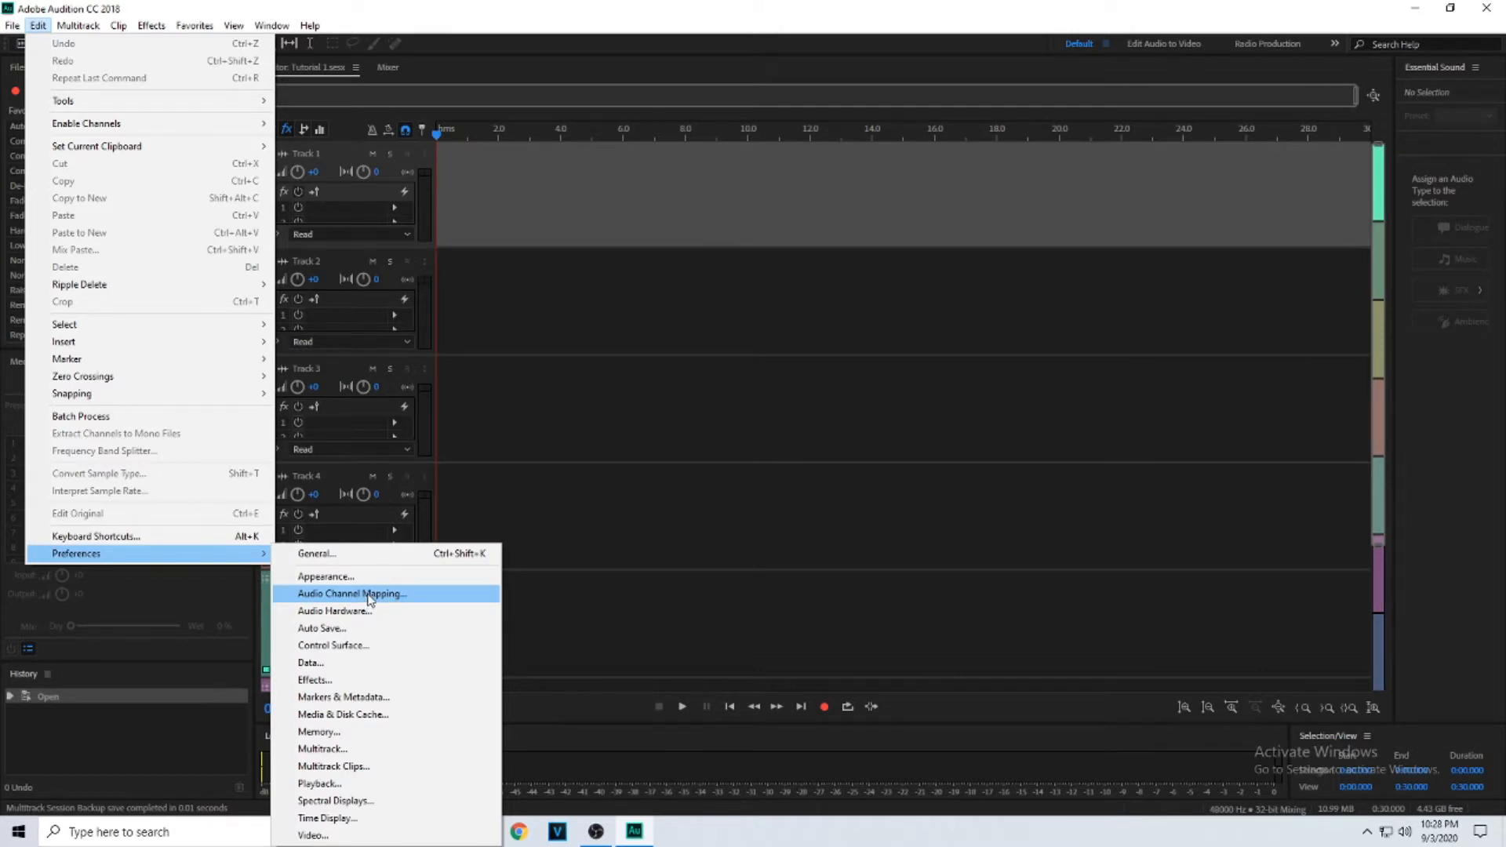
{"action": "left_click", "coordinate": [368, 578]}
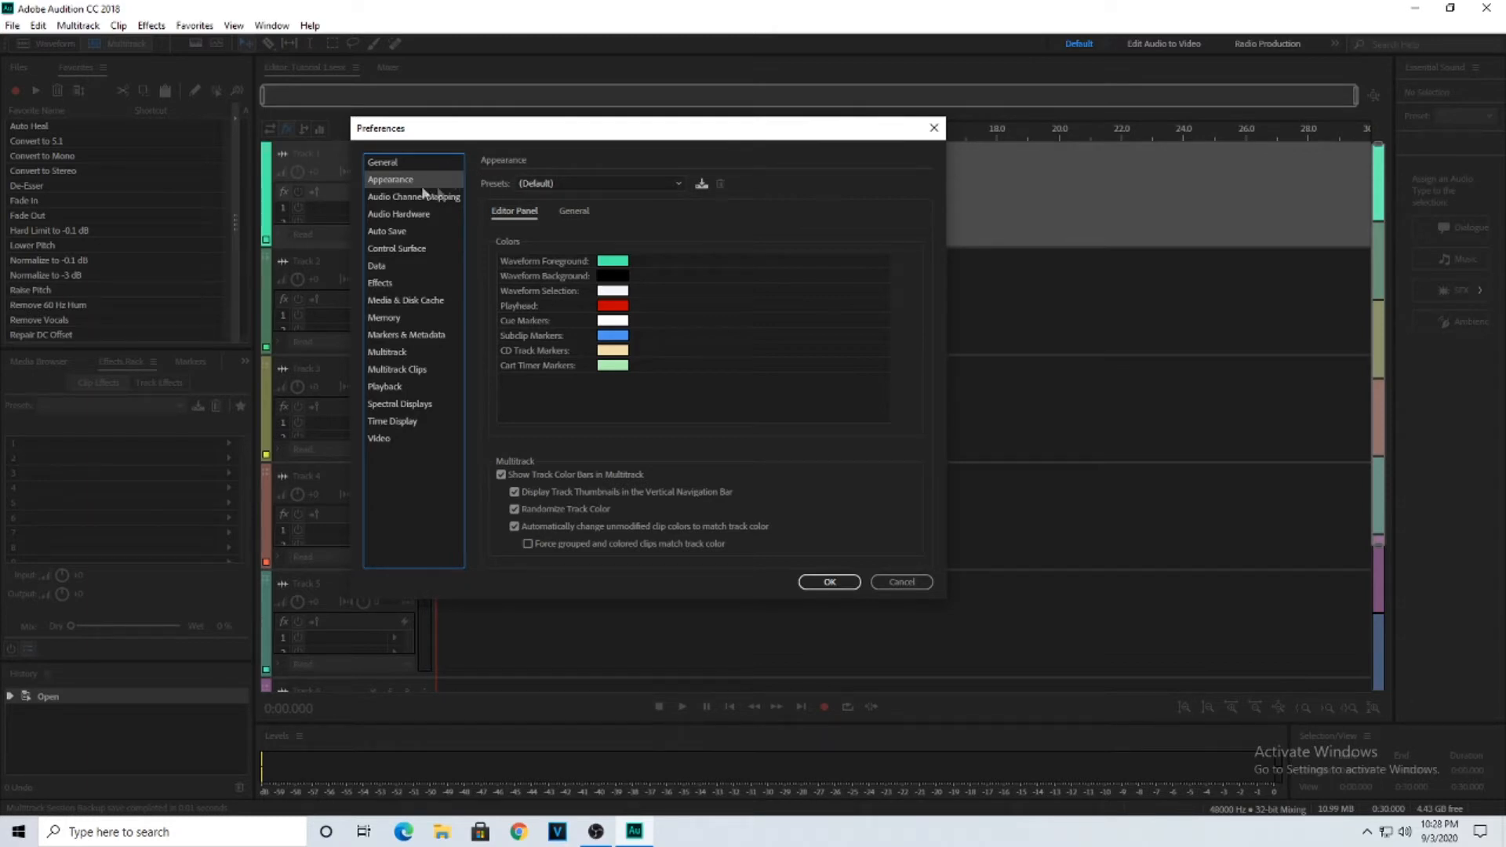
{"action": "left_click", "coordinate": [570, 185]}
{"action": "left_click", "coordinate": [565, 219]}
{"action": "left_click", "coordinate": [608, 183]}
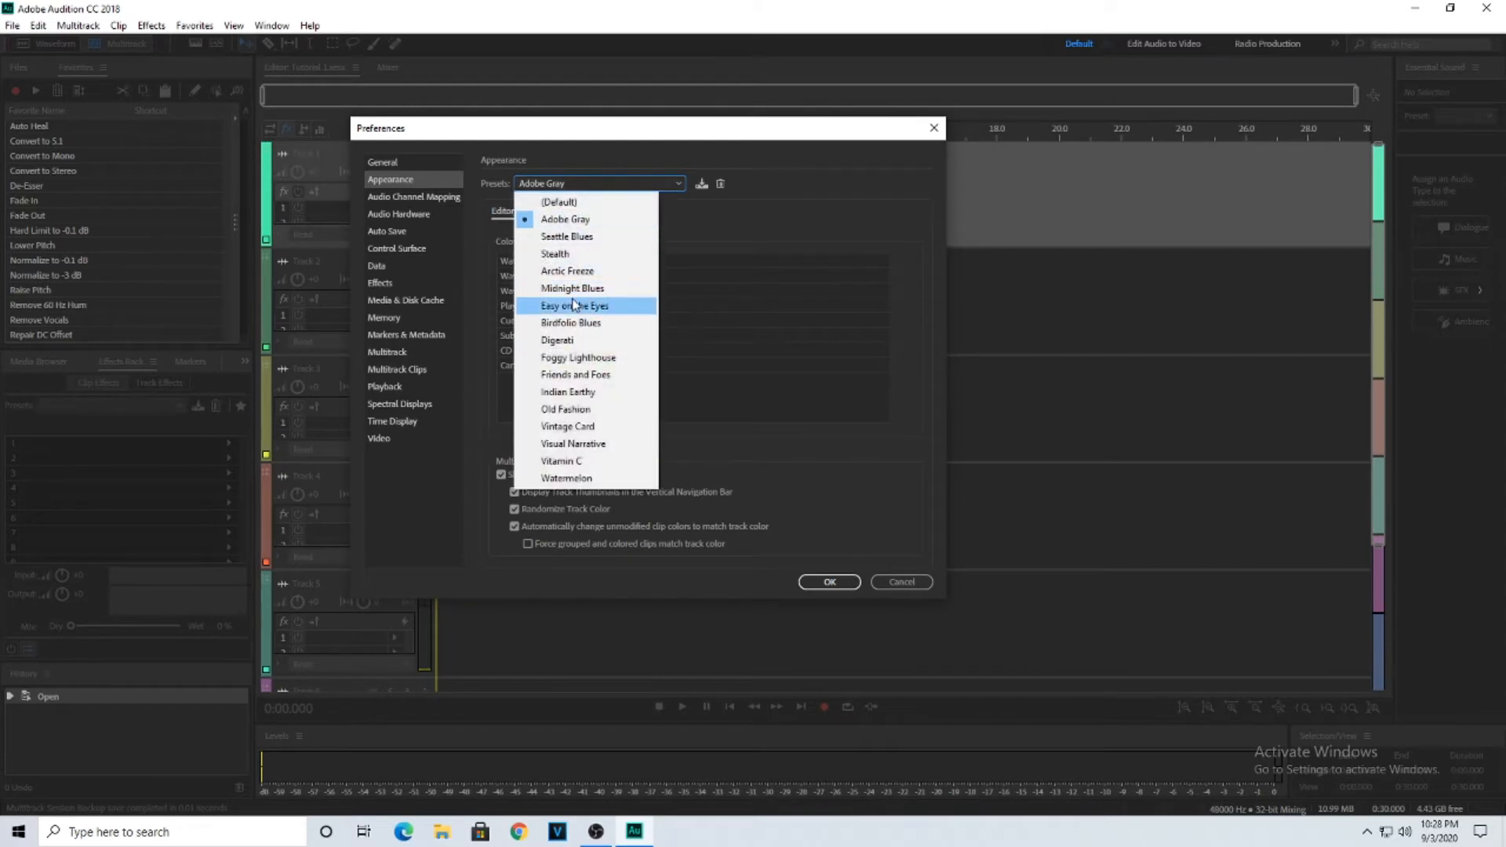
{"action": "left_click", "coordinate": [606, 306]}
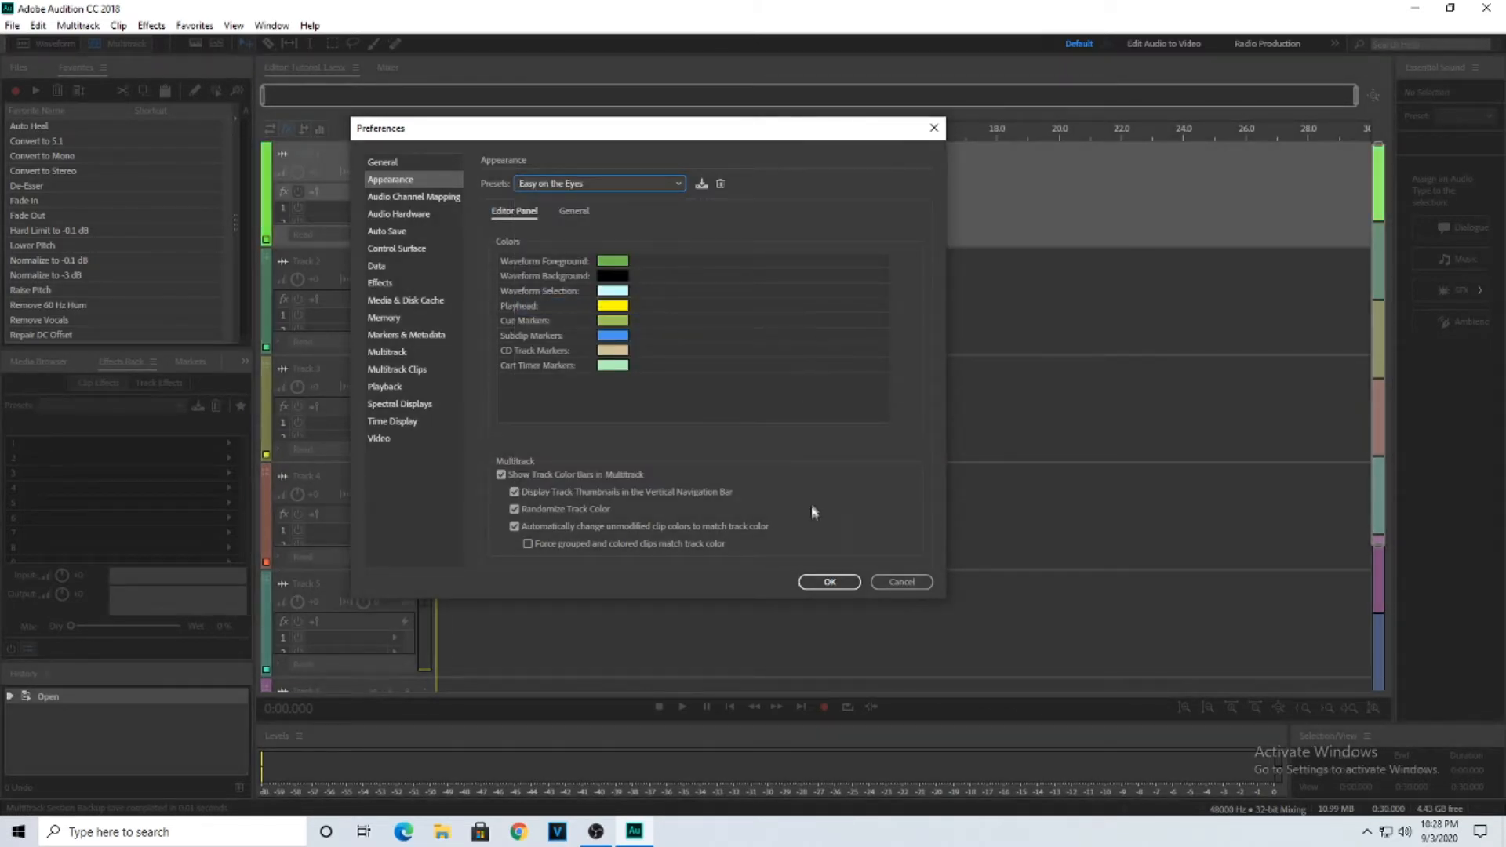
{"action": "left_click", "coordinate": [894, 581]}
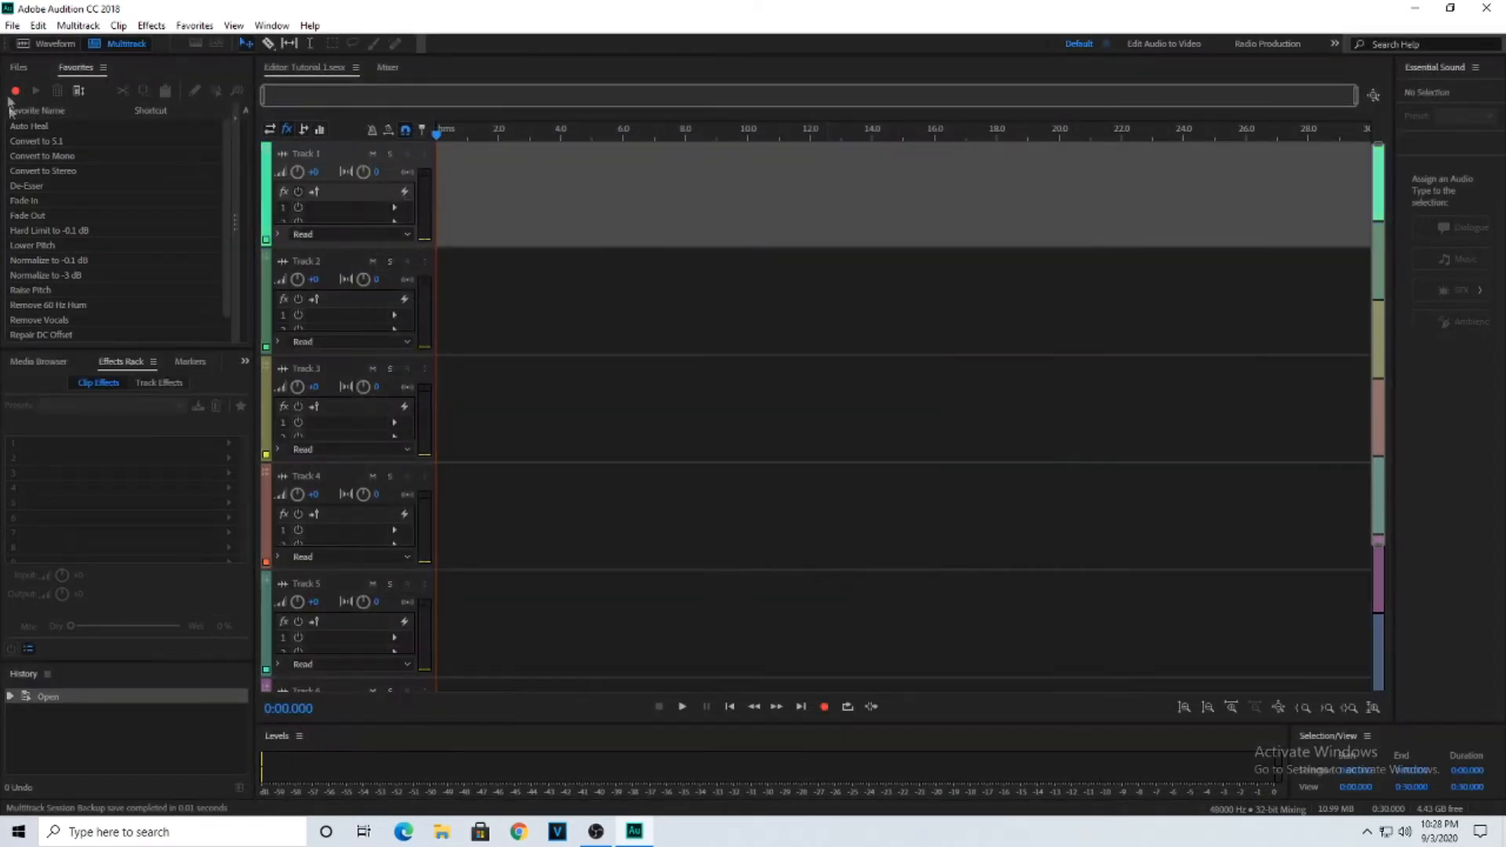
{"action": "left_click", "coordinate": [36, 28]}
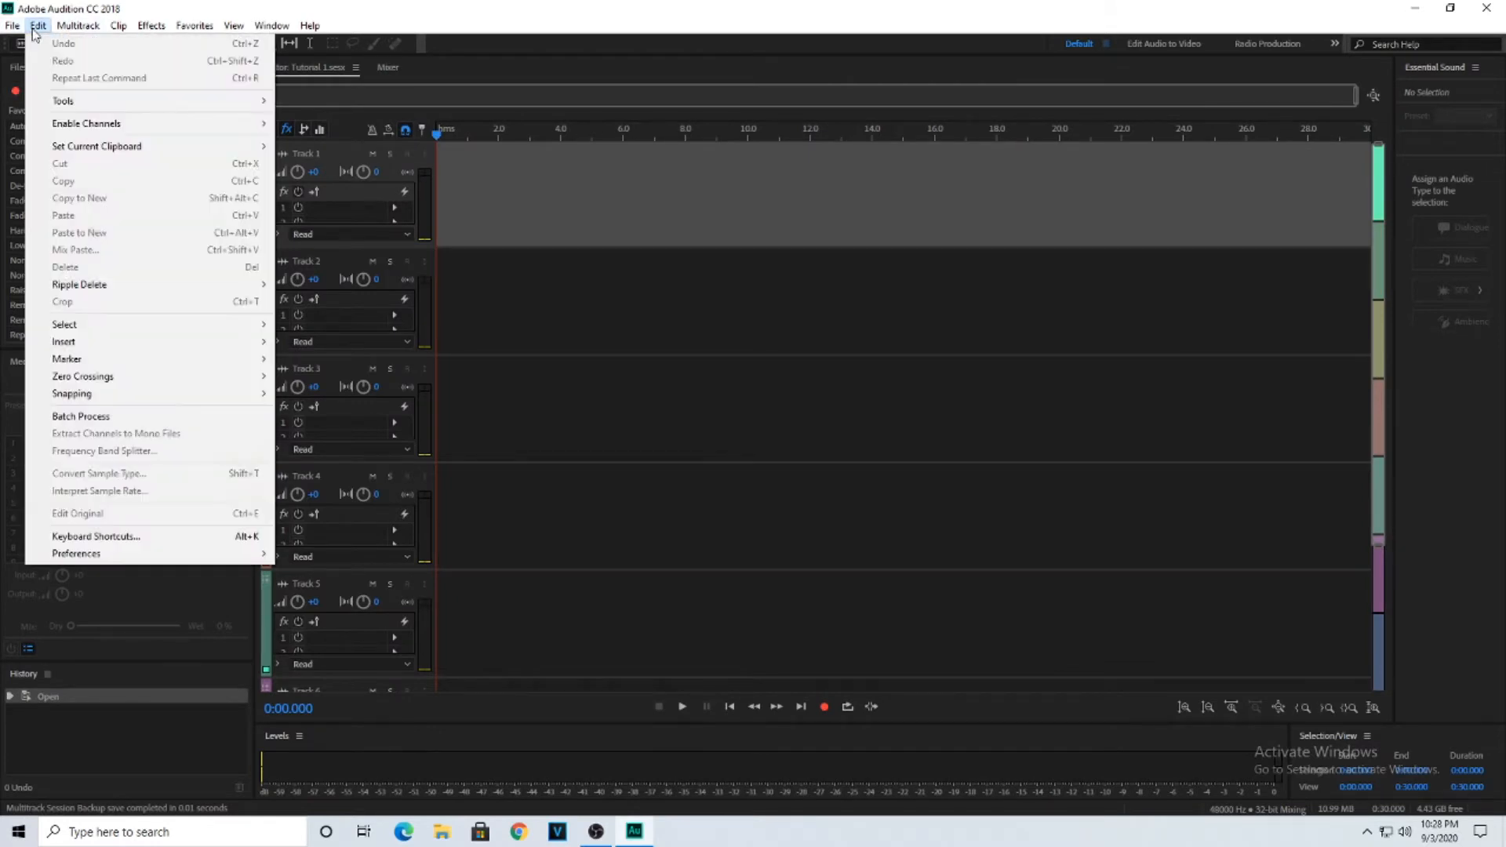
{"action": "mouse_move", "coordinate": [80, 29]}
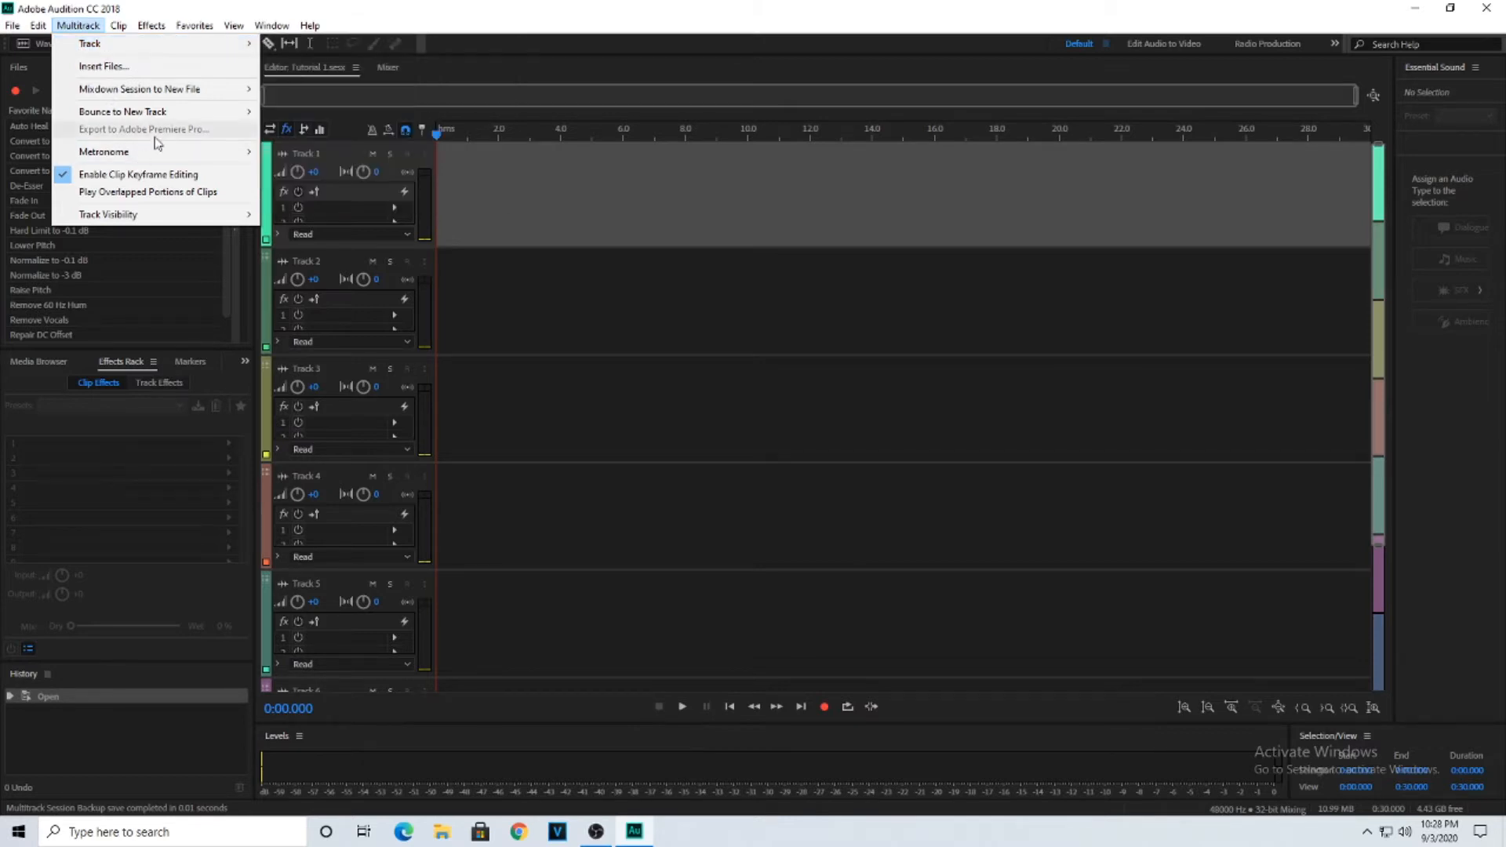
{"action": "mouse_move", "coordinate": [160, 160]}
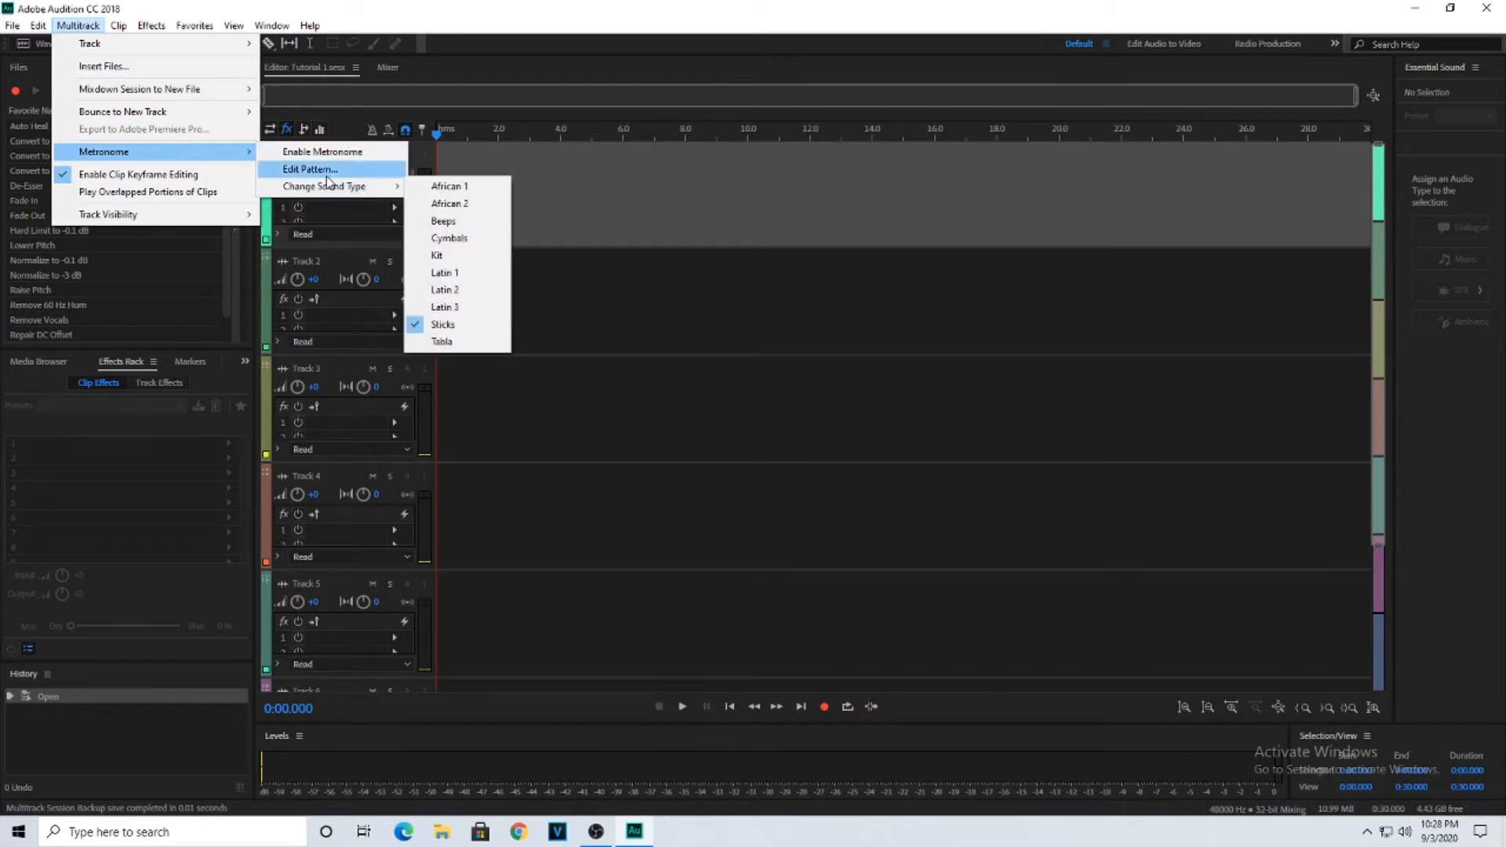
{"action": "mouse_move", "coordinate": [328, 197]}
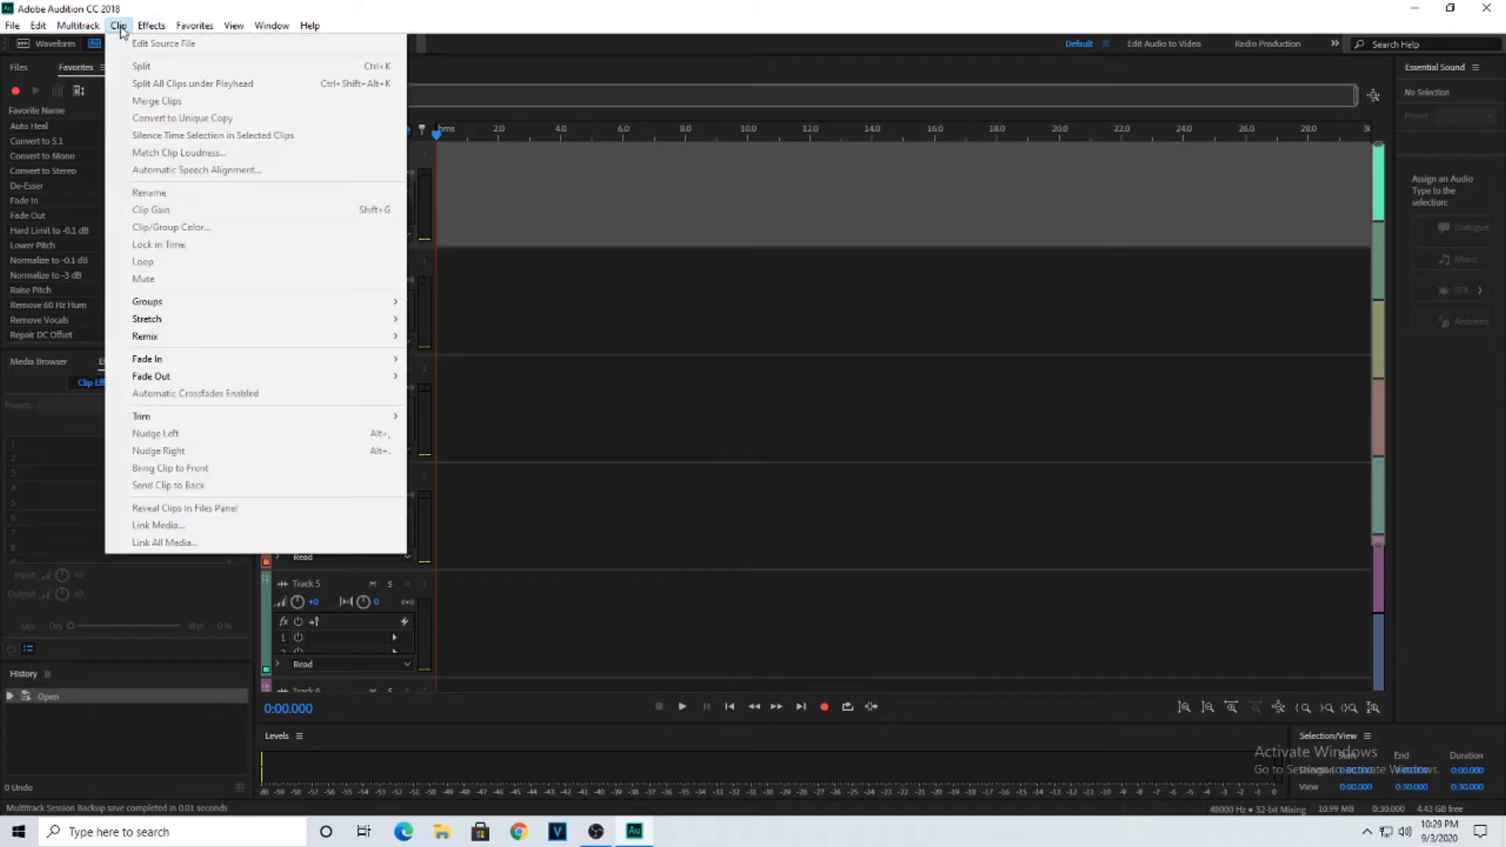
{"action": "mouse_move", "coordinate": [297, 346]}
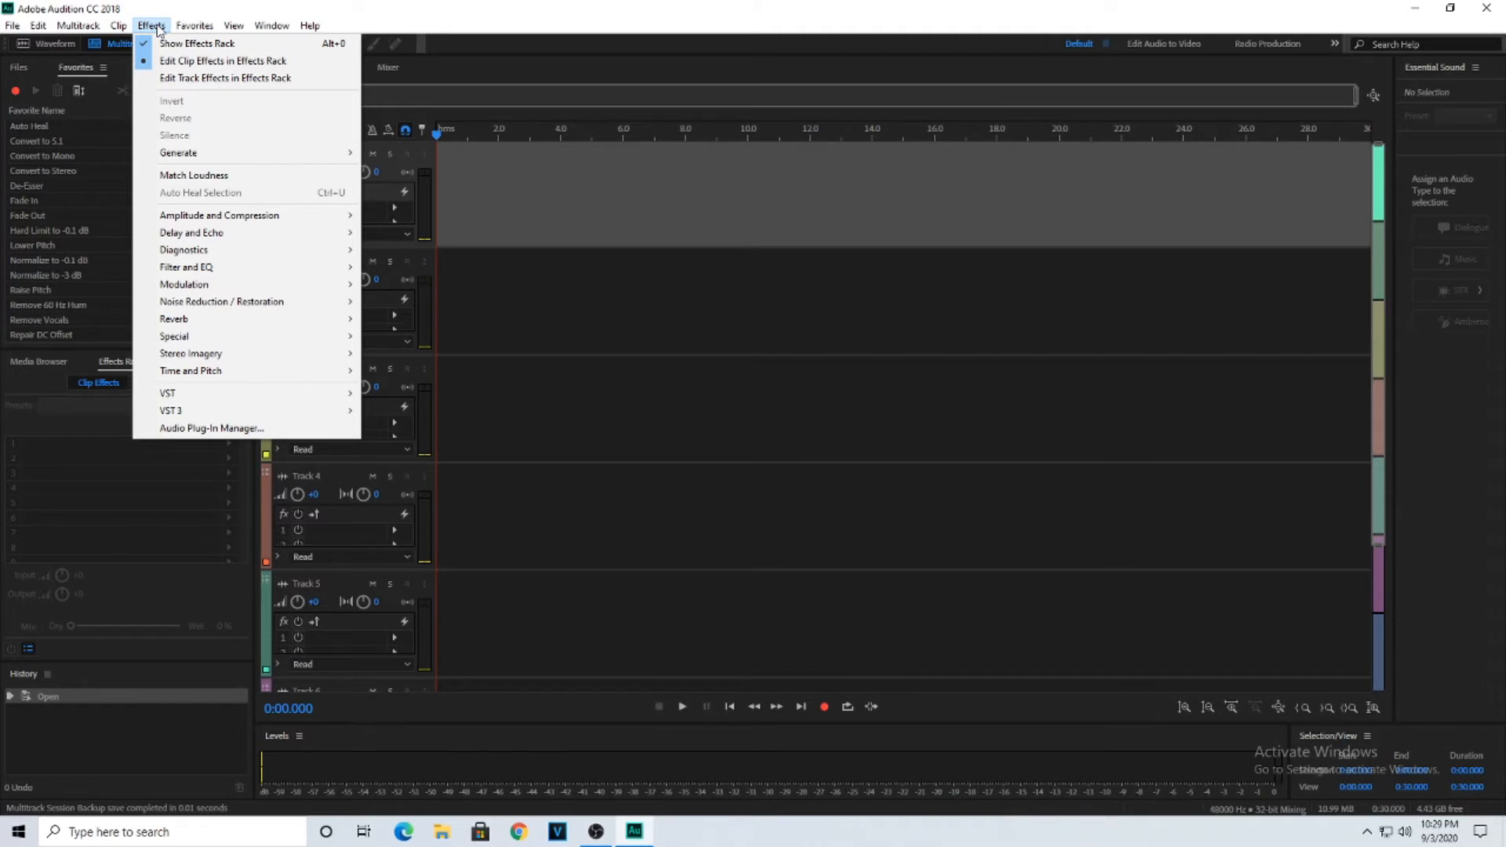
{"action": "mouse_move", "coordinate": [178, 223]}
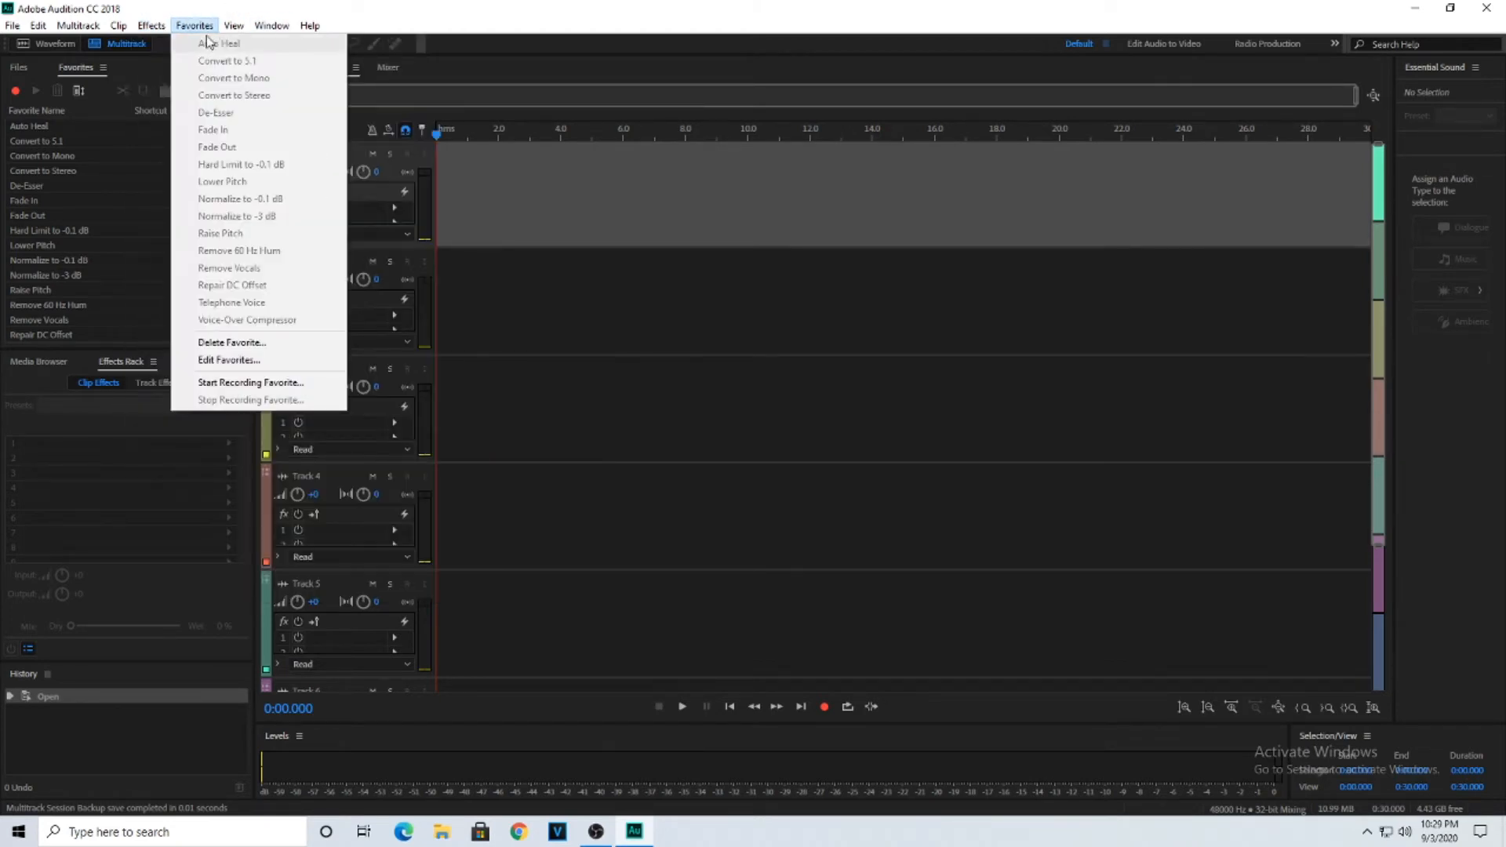
Try the Essential Video Mixing and Radio Production workspaces, and return to the Default workspace.
{"action": "mouse_move", "coordinate": [244, 29]}
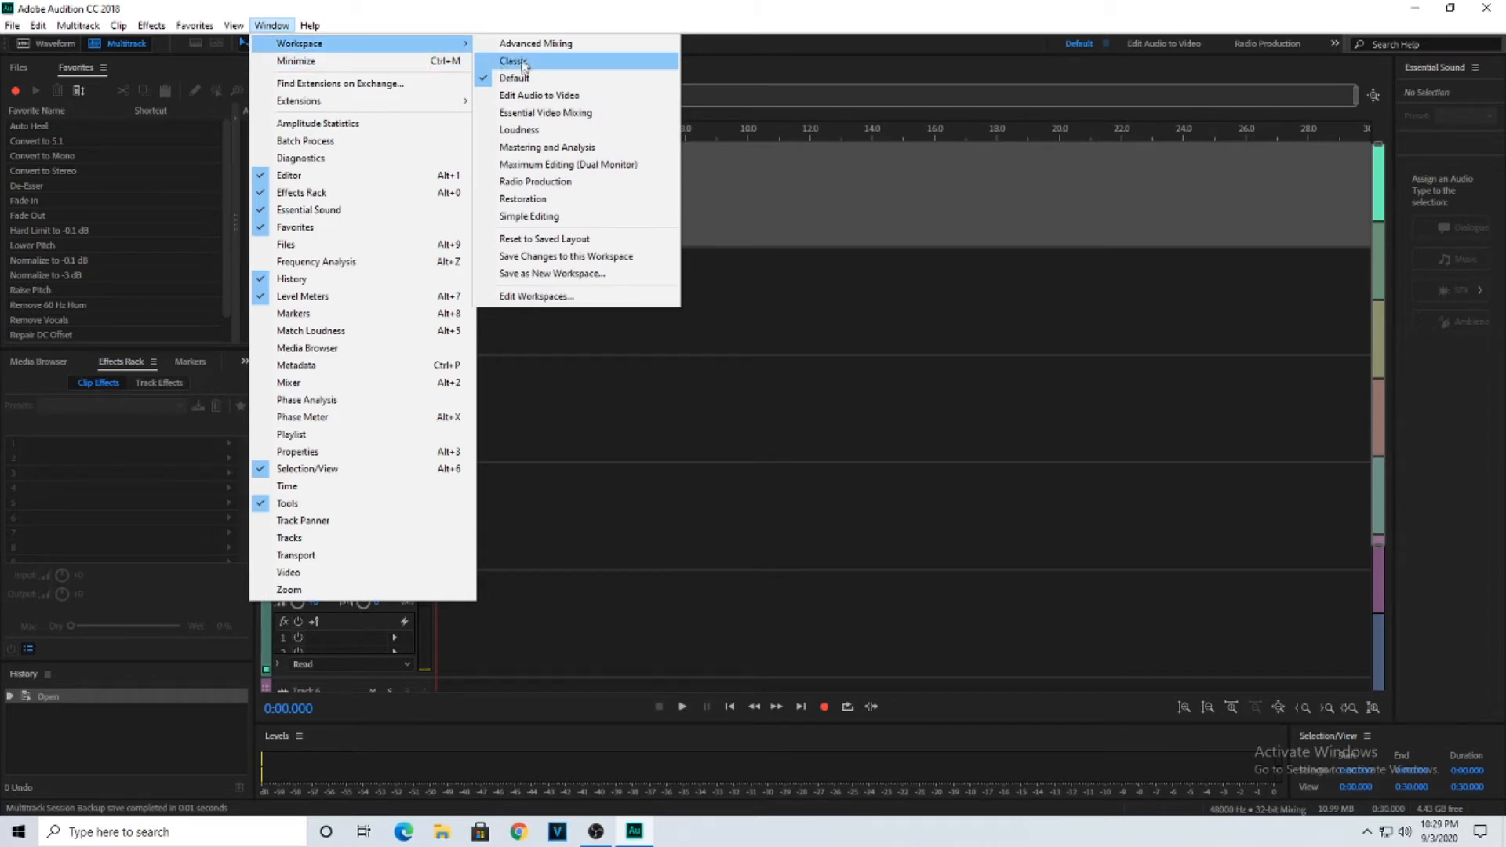
{"action": "left_click", "coordinate": [522, 115]}
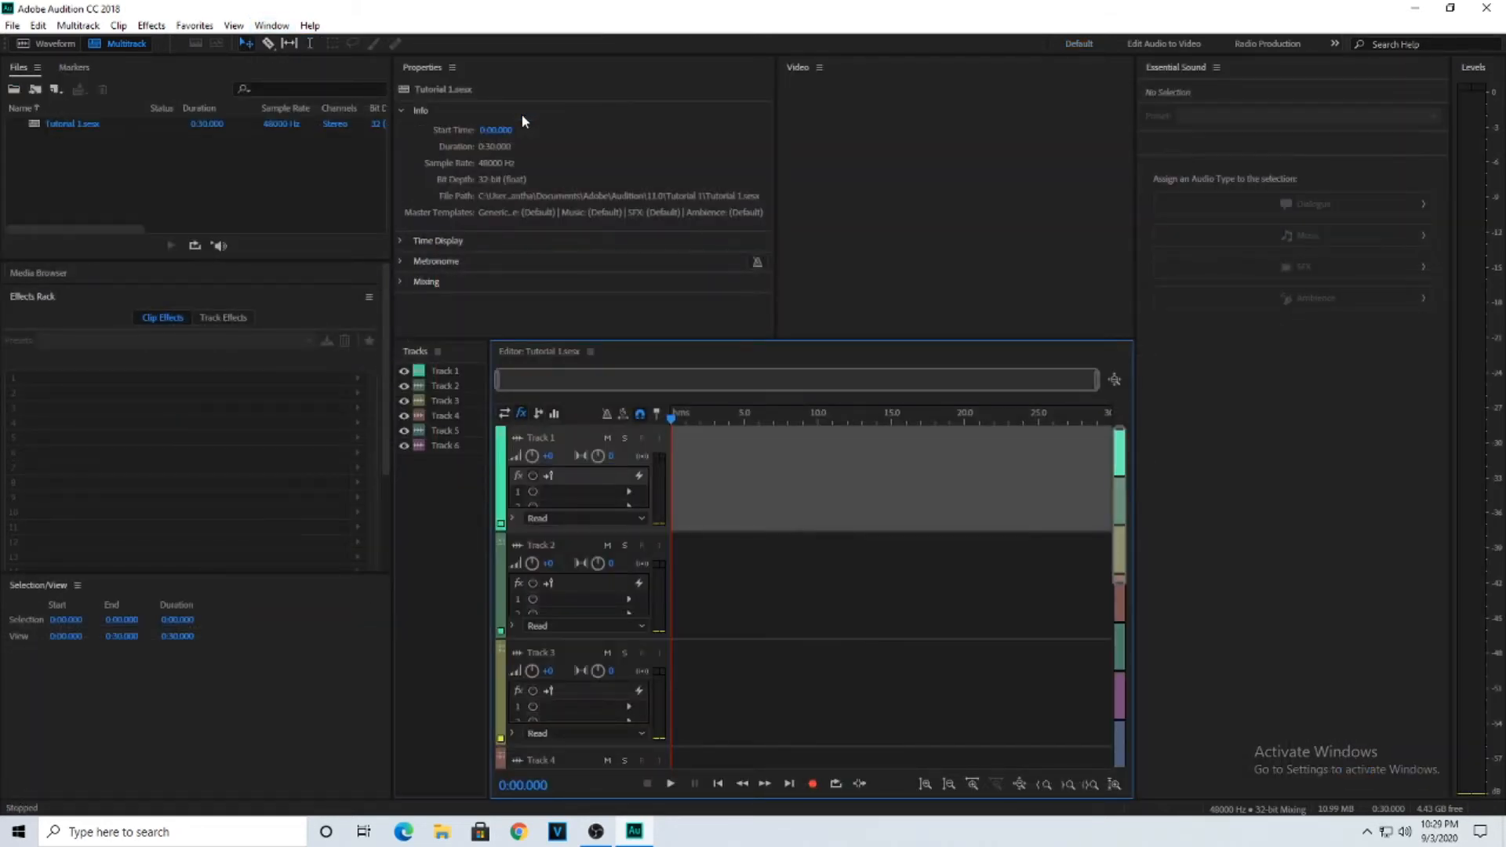
{"action": "left_click", "coordinate": [271, 25]}
{"action": "mouse_move", "coordinate": [272, 46]}
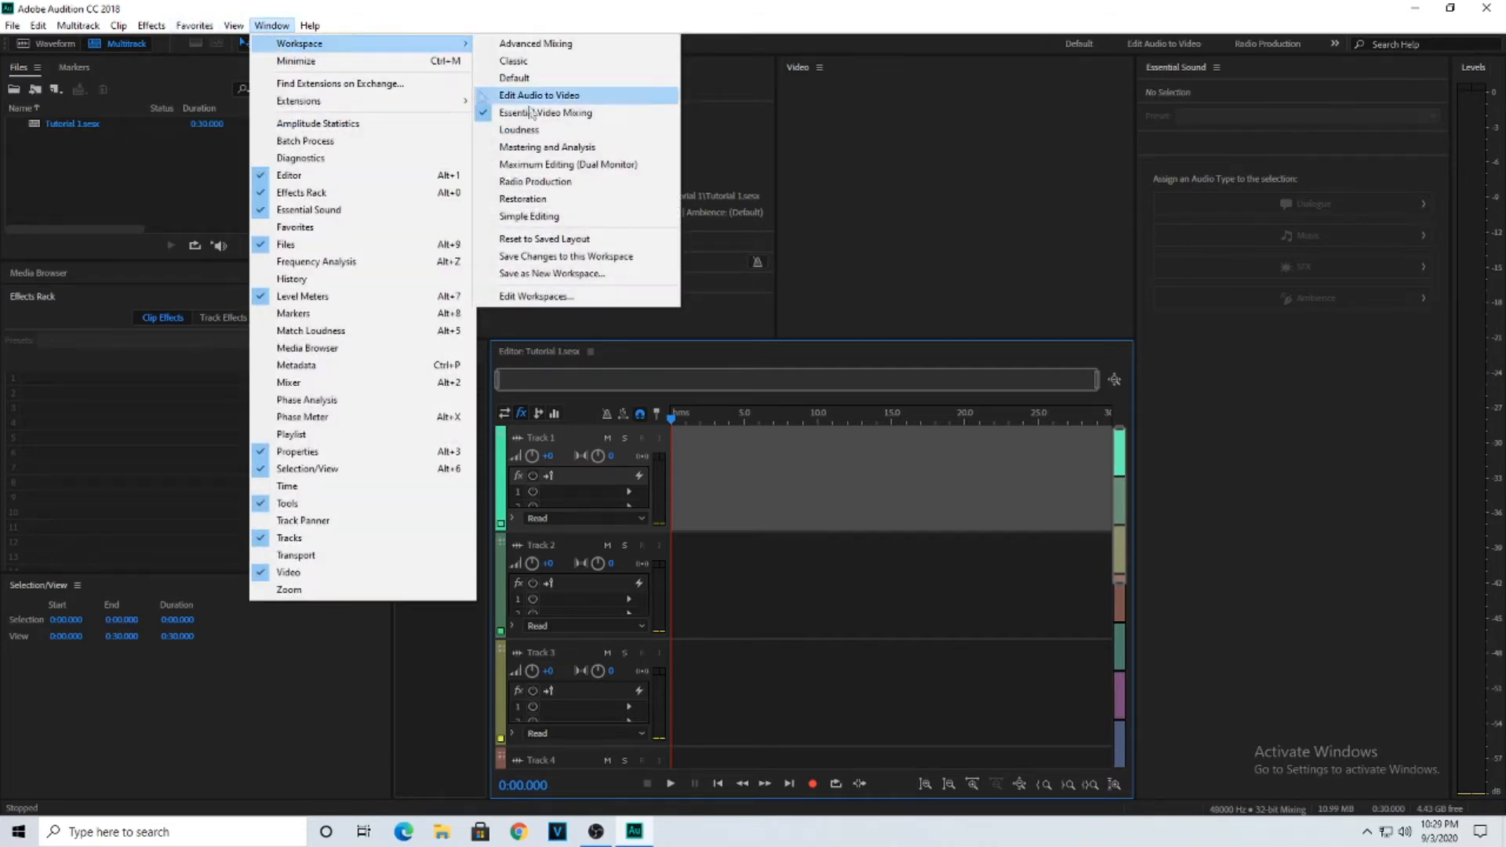
{"action": "left_click", "coordinate": [555, 180]}
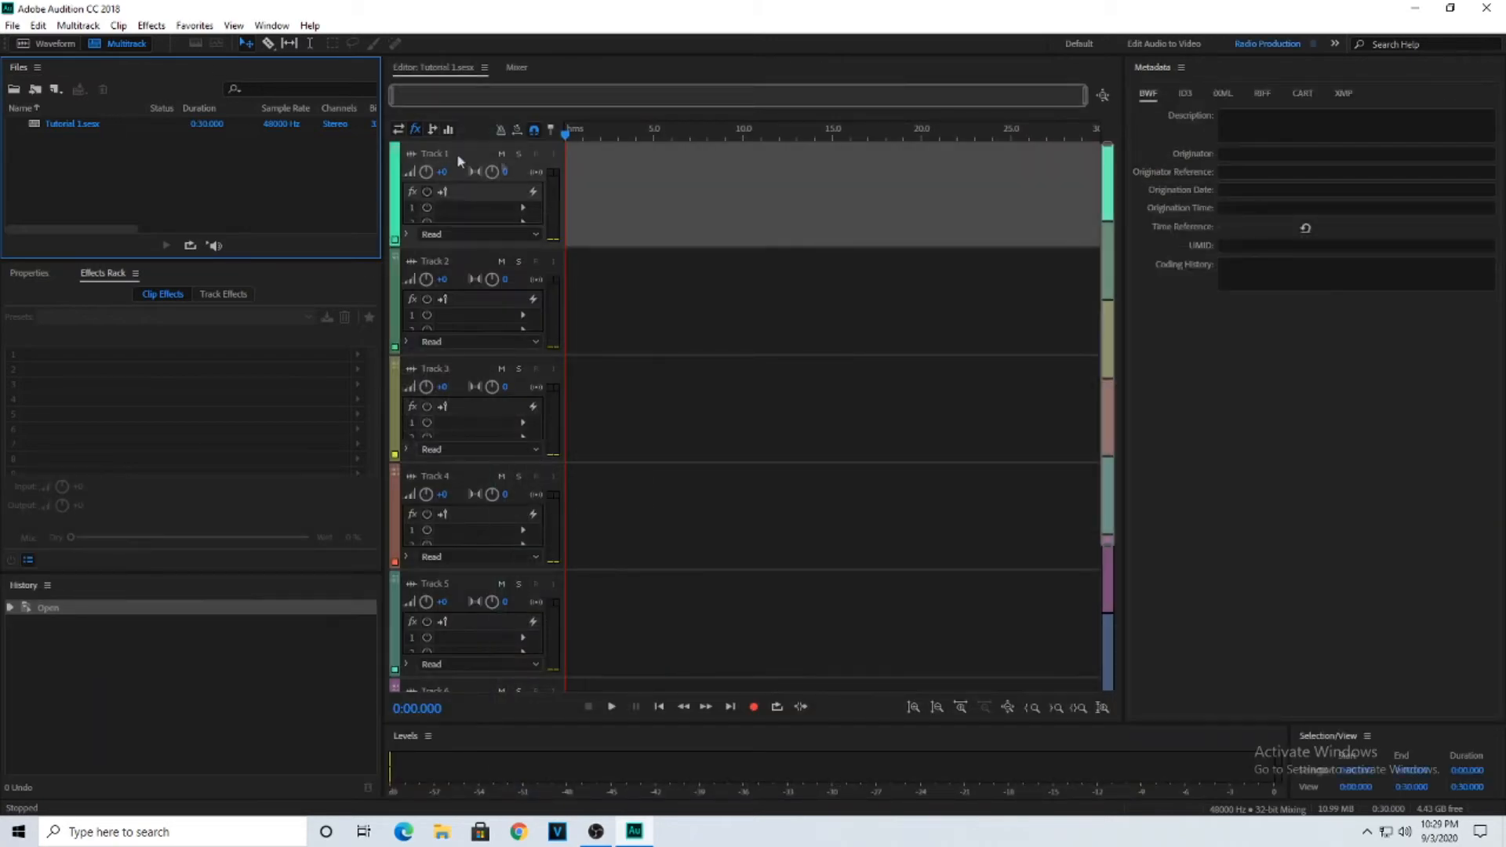
{"action": "left_click", "coordinate": [282, 26]}
{"action": "mouse_move", "coordinate": [311, 52]}
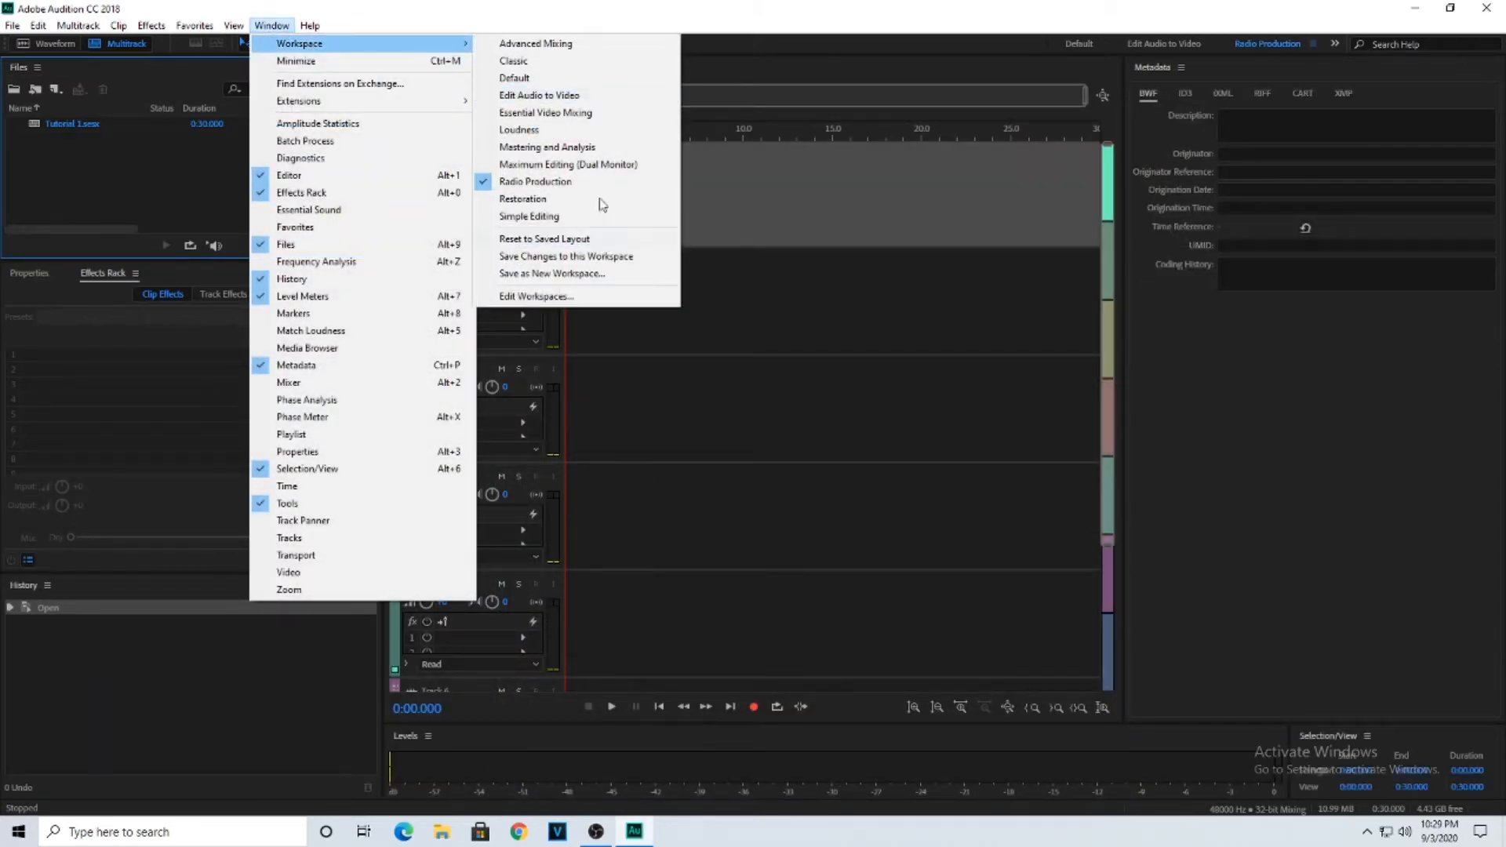
{"action": "left_click", "coordinate": [577, 79]}
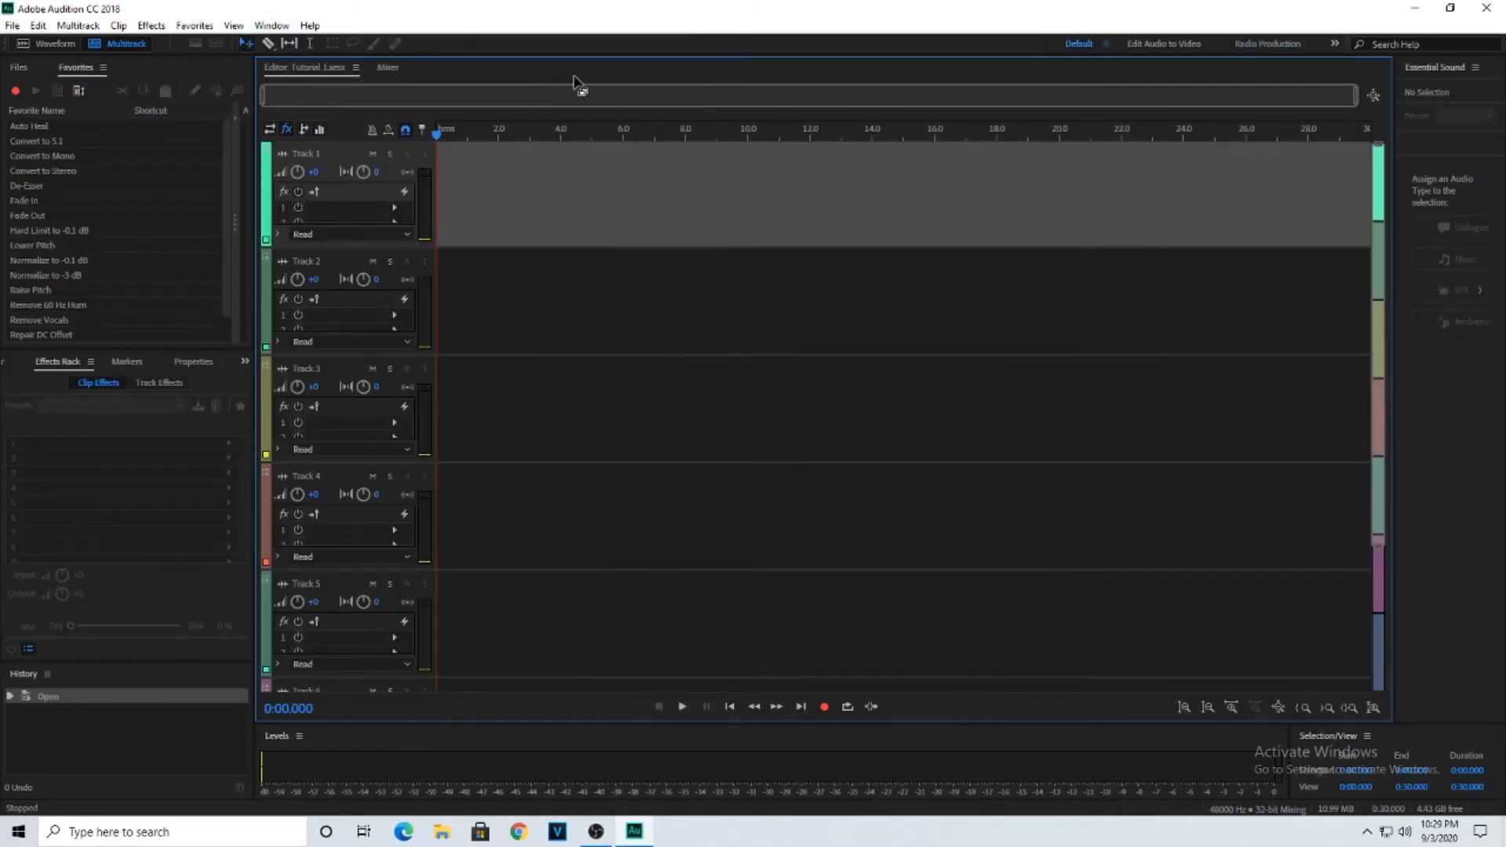
{"action": "left_click", "coordinate": [272, 25]}
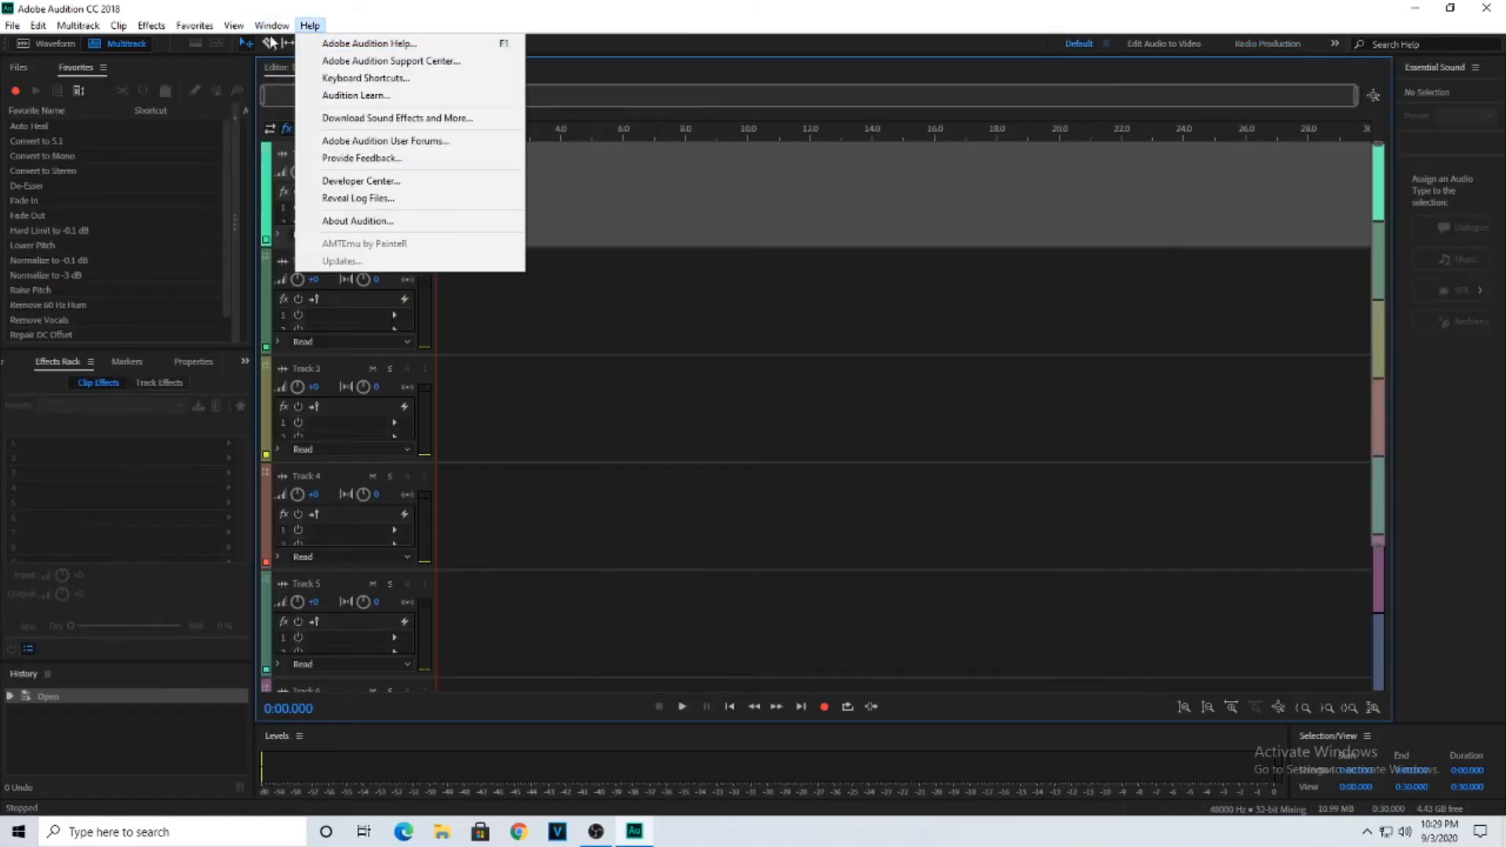
Review the workspace order in the Edit Workspaces dialog and close it without reordering anything.
{"action": "mouse_move", "coordinate": [276, 43]}
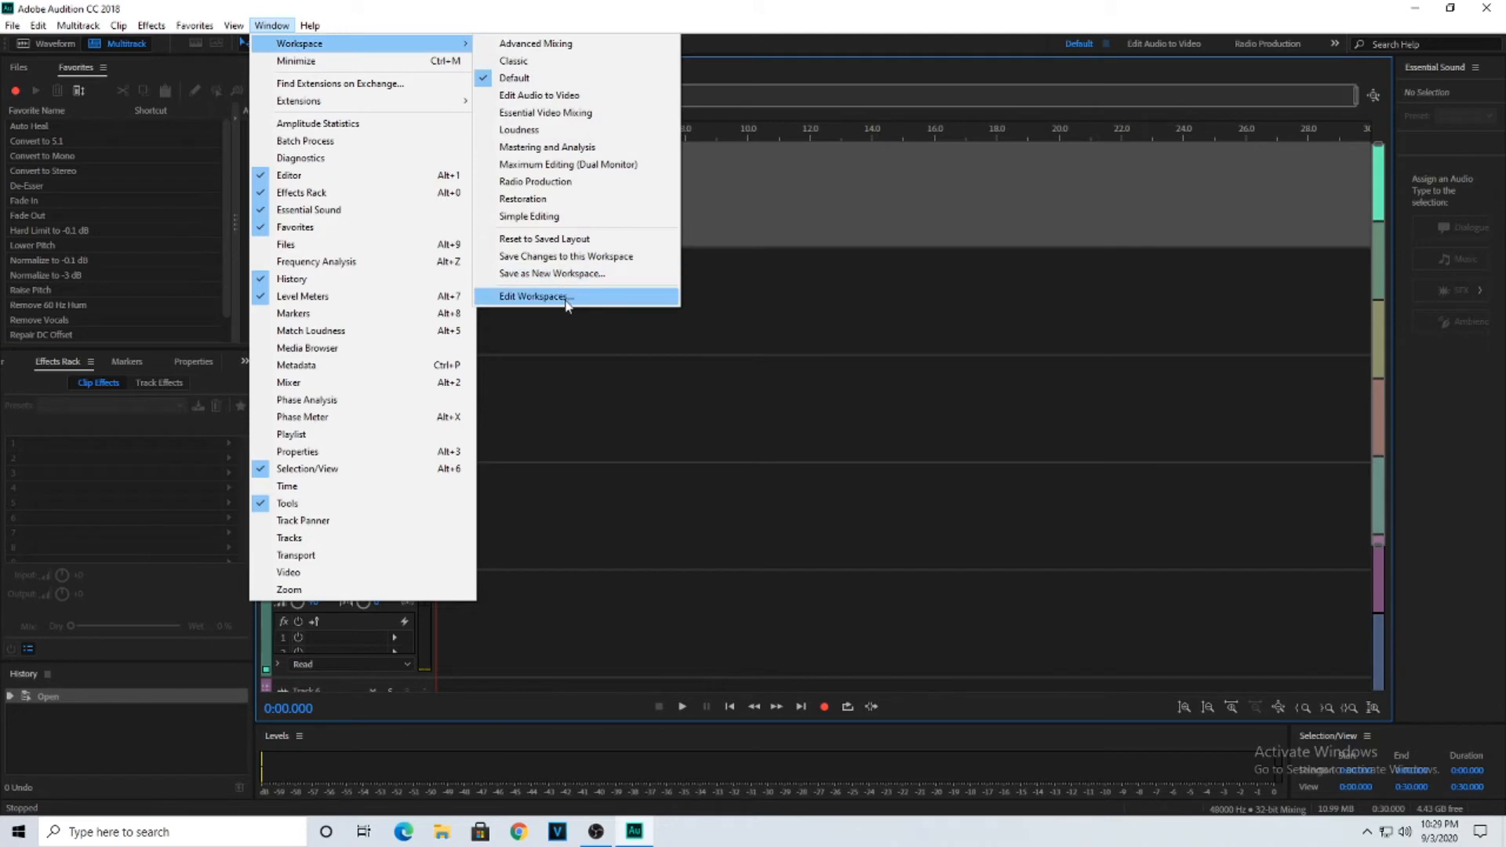
{"action": "left_click", "coordinate": [567, 302]}
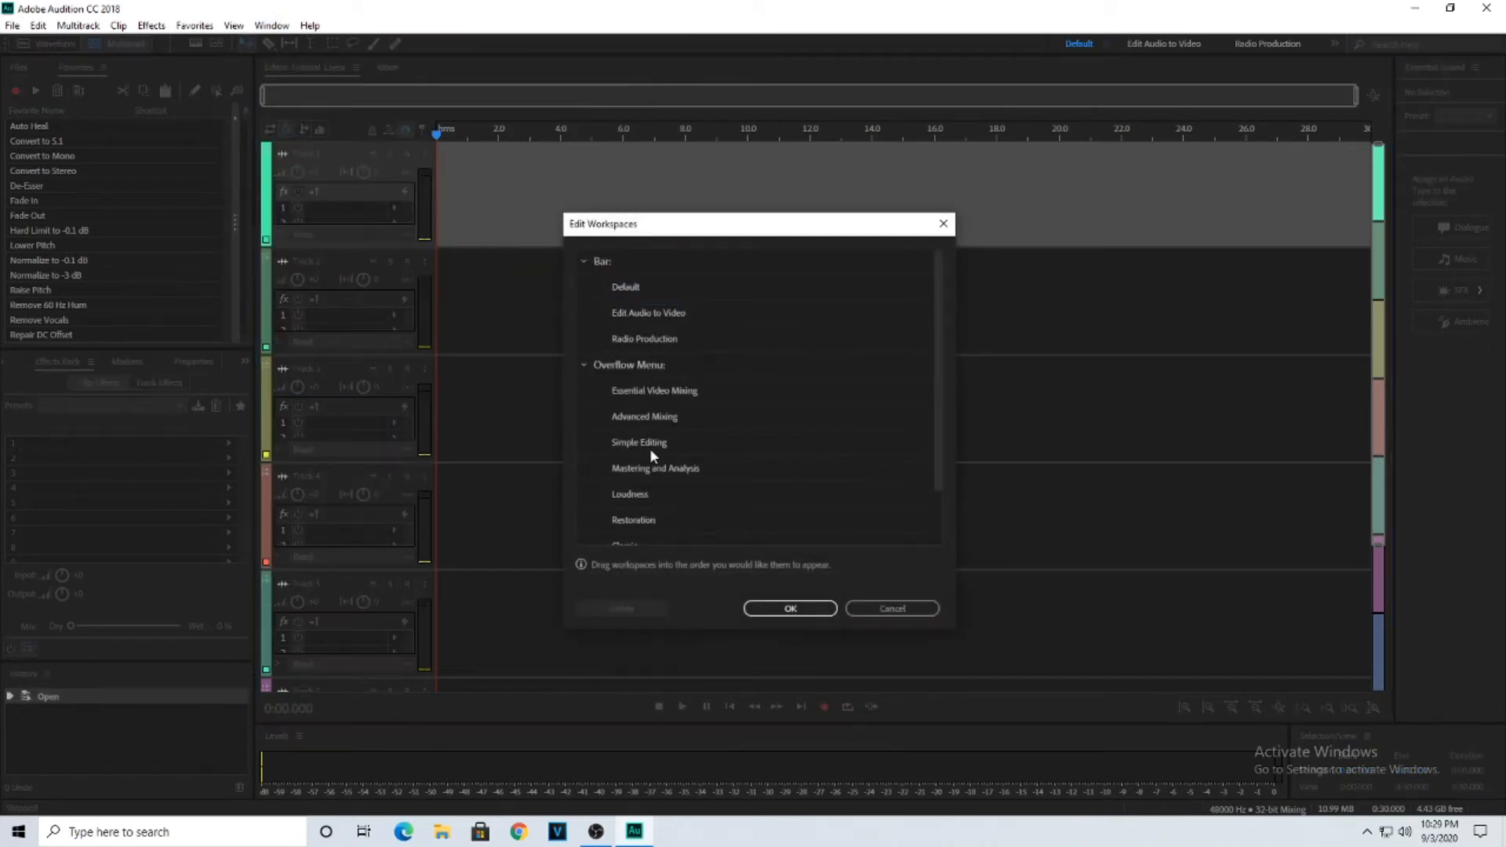
{"action": "scroll", "coordinate": [649, 449], "scroll_direction": "down", "scroll_amount": 2}
{"action": "scroll", "coordinate": [650, 455], "scroll_direction": "up", "scroll_amount": 2}
{"action": "left_click", "coordinate": [807, 617]}
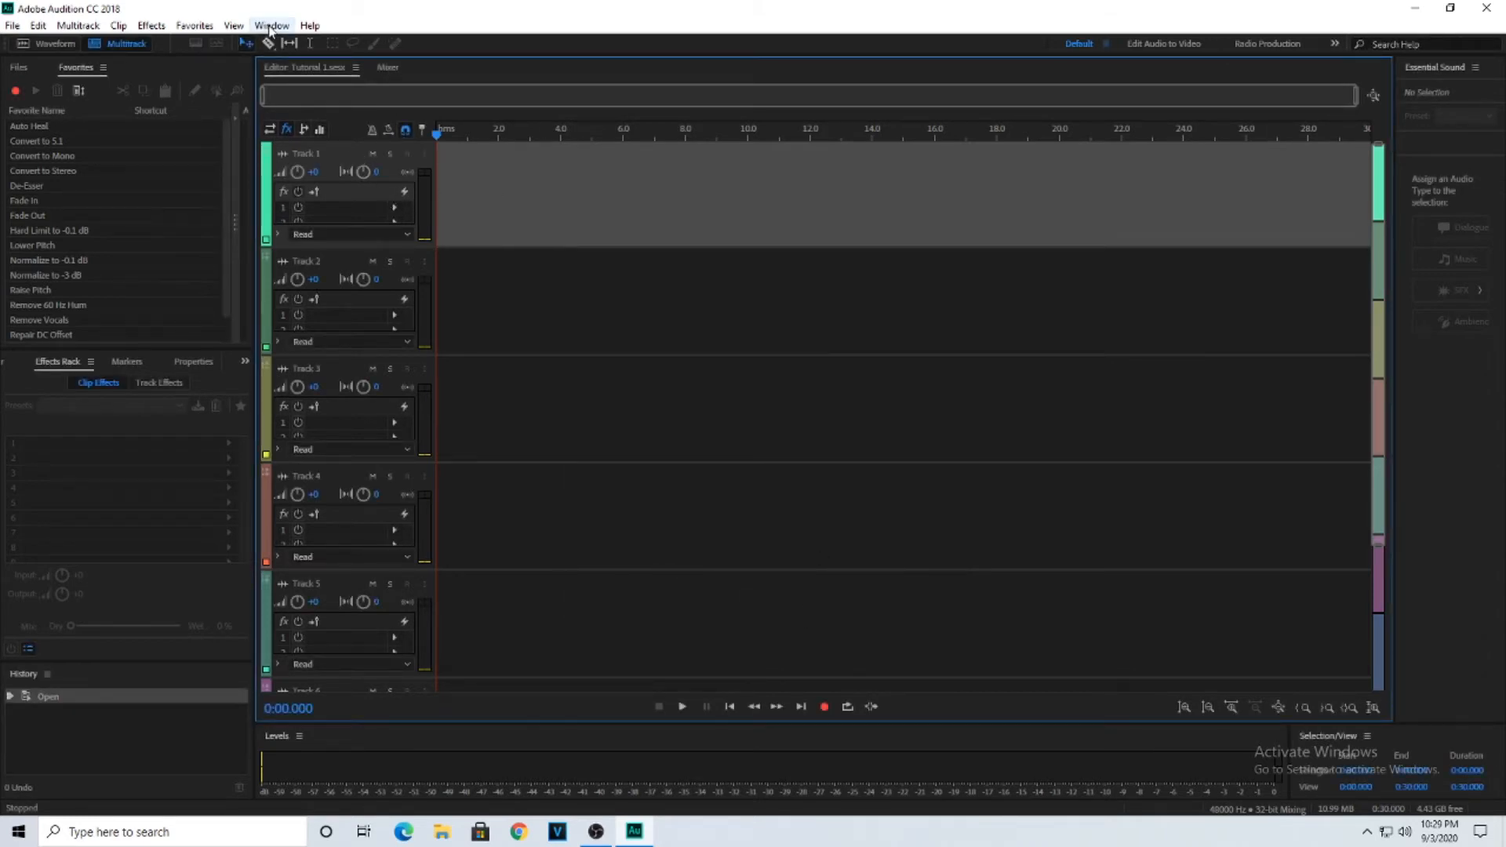
Show the inputs and outputs in the track headers and set Track 1's input to mono [01M] Input 1.
{"action": "left_click", "coordinate": [270, 130]}
{"action": "left_click", "coordinate": [343, 191]}
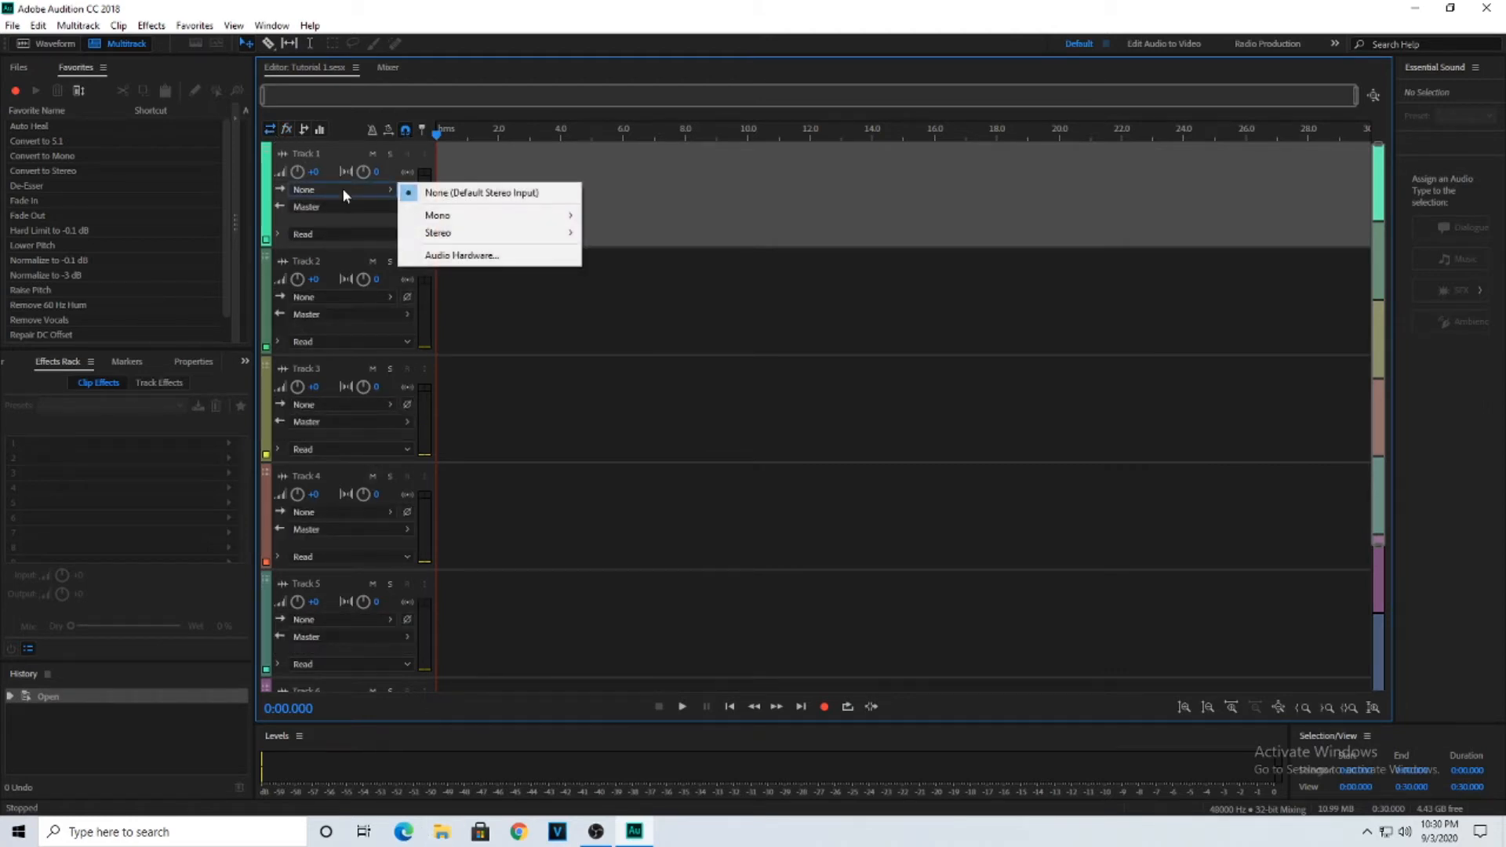
{"action": "mouse_move", "coordinate": [459, 216]}
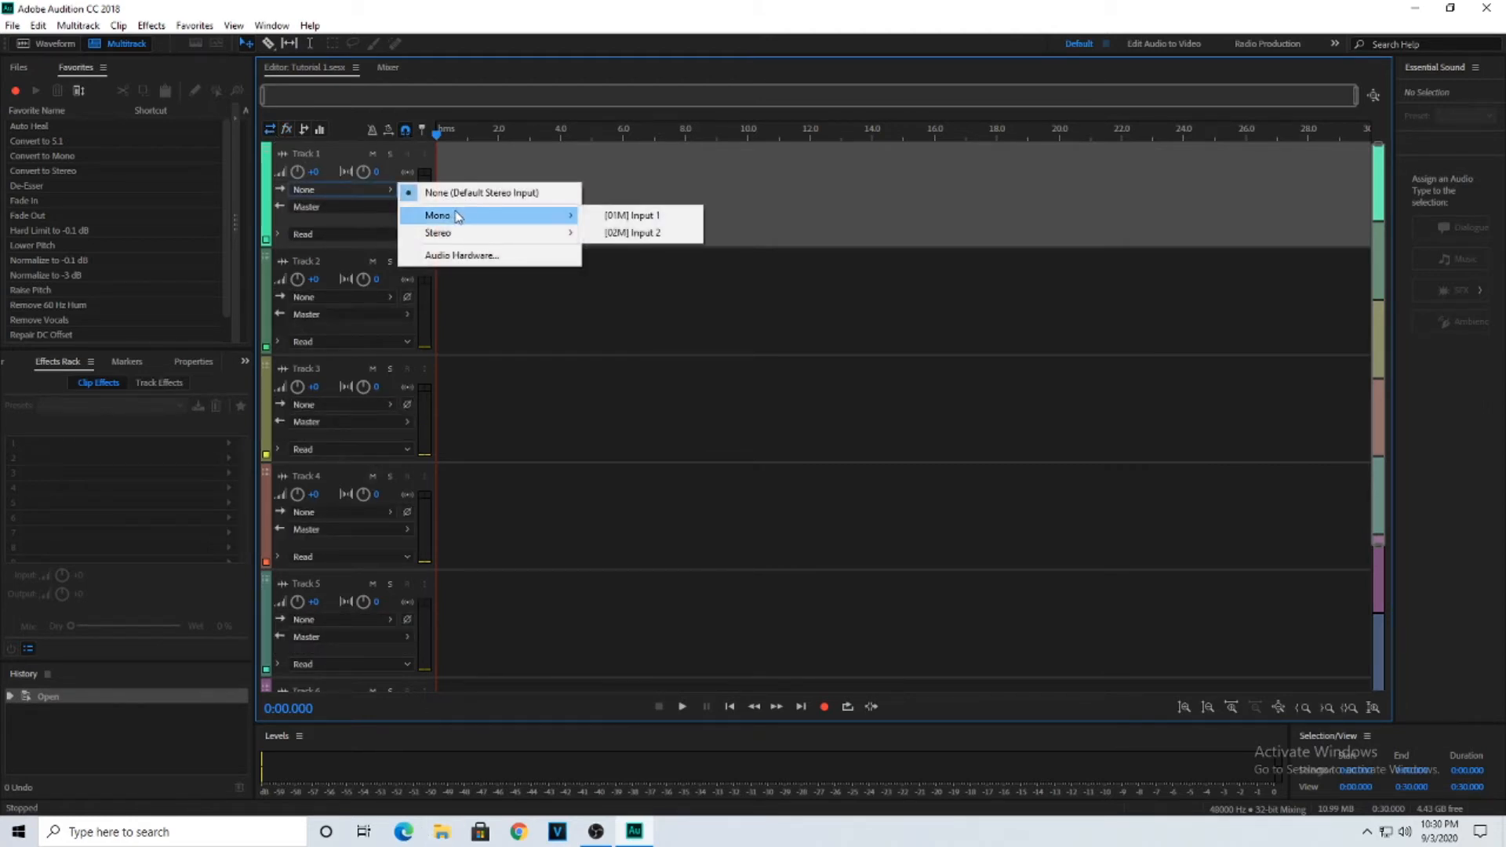
{"action": "left_click", "coordinate": [637, 215]}
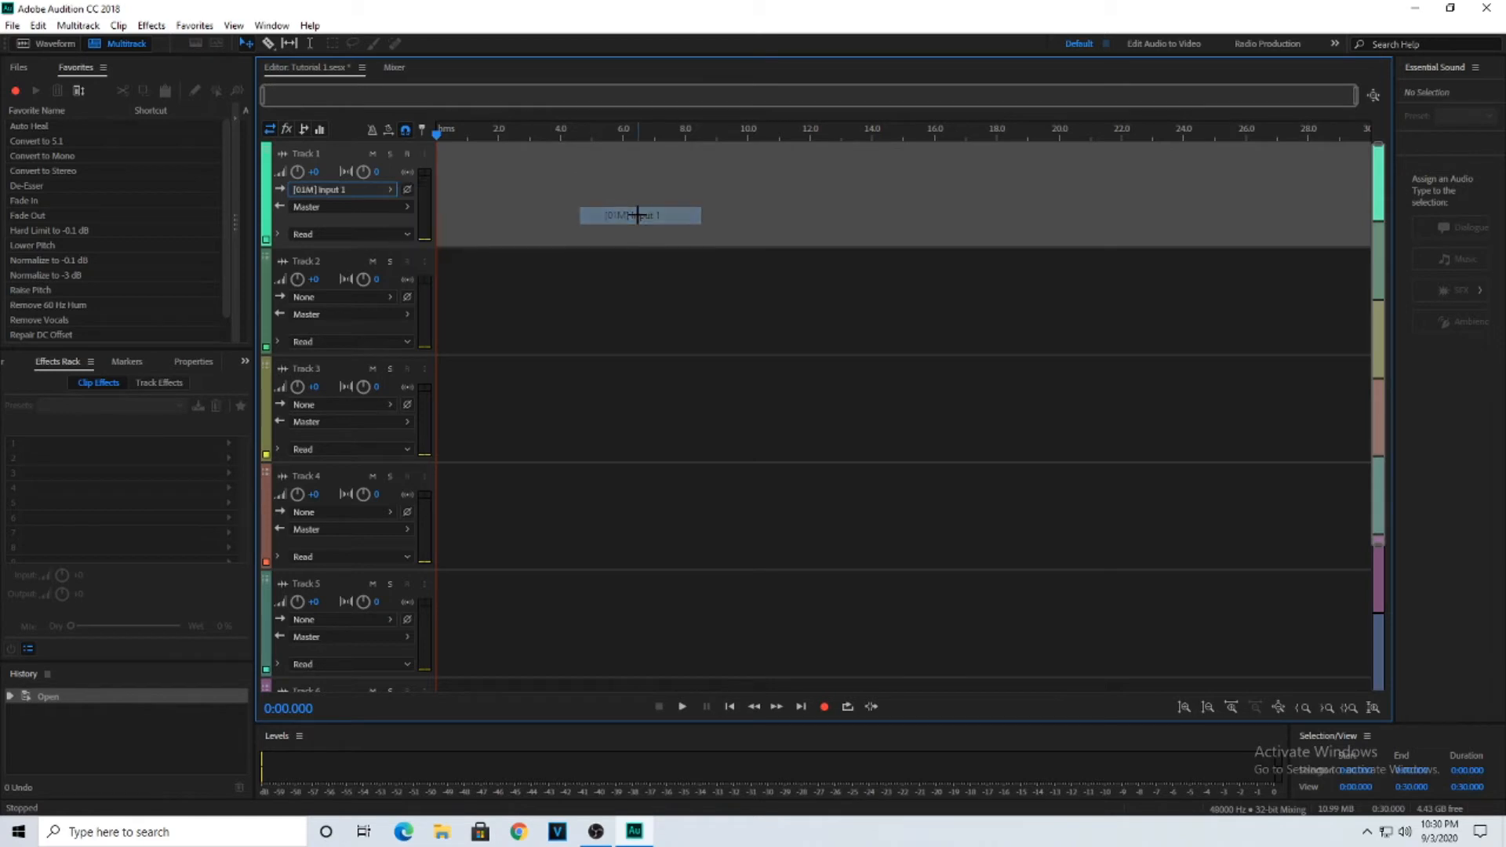
Examine Track 1's output routing options, including the choices for adding a bus, without changing the output.
{"action": "left_click", "coordinate": [351, 208]}
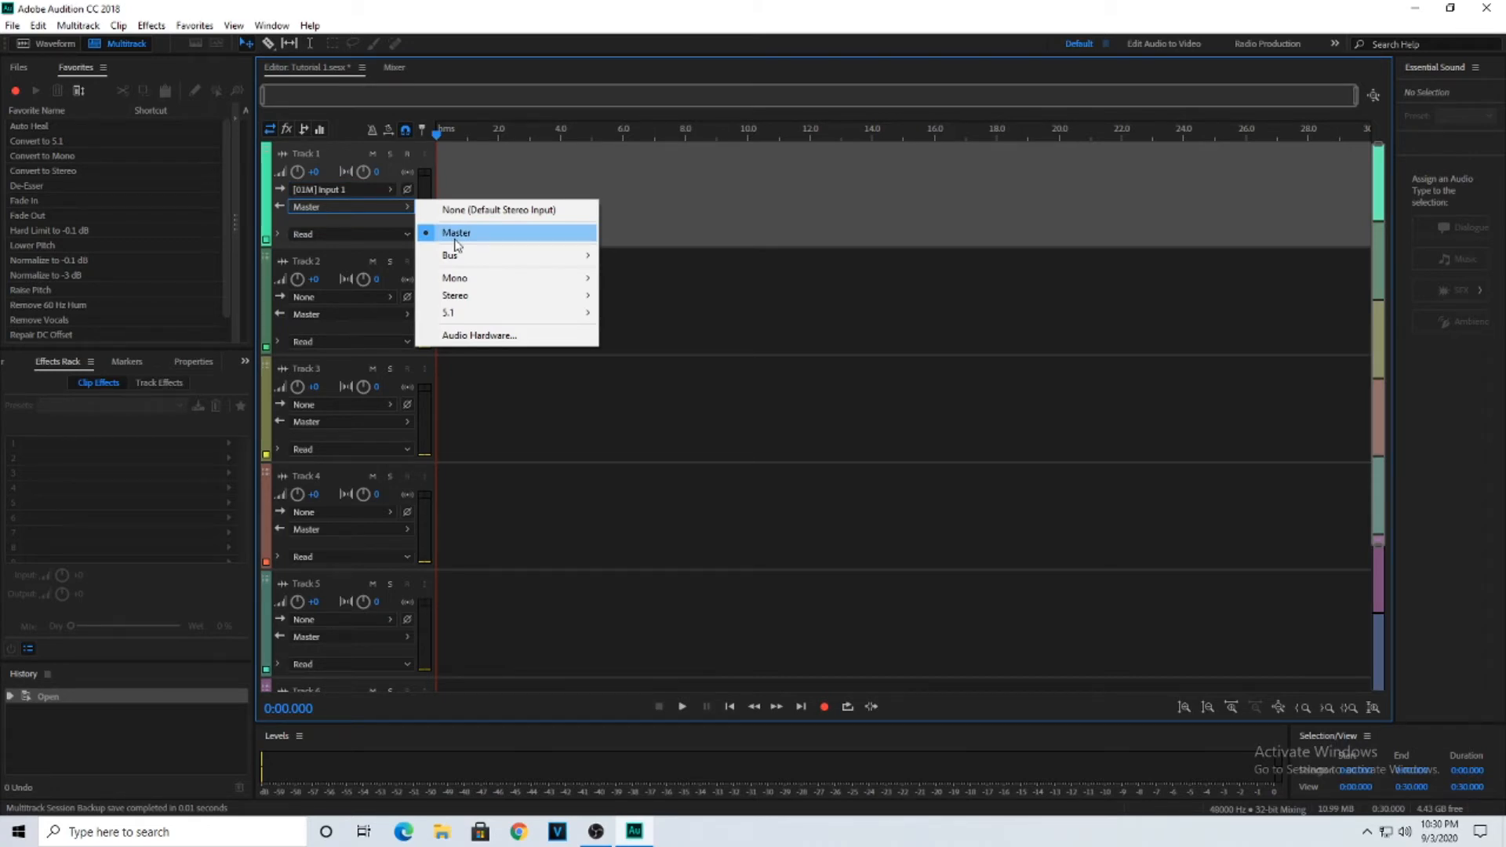
{"action": "mouse_move", "coordinate": [459, 258]}
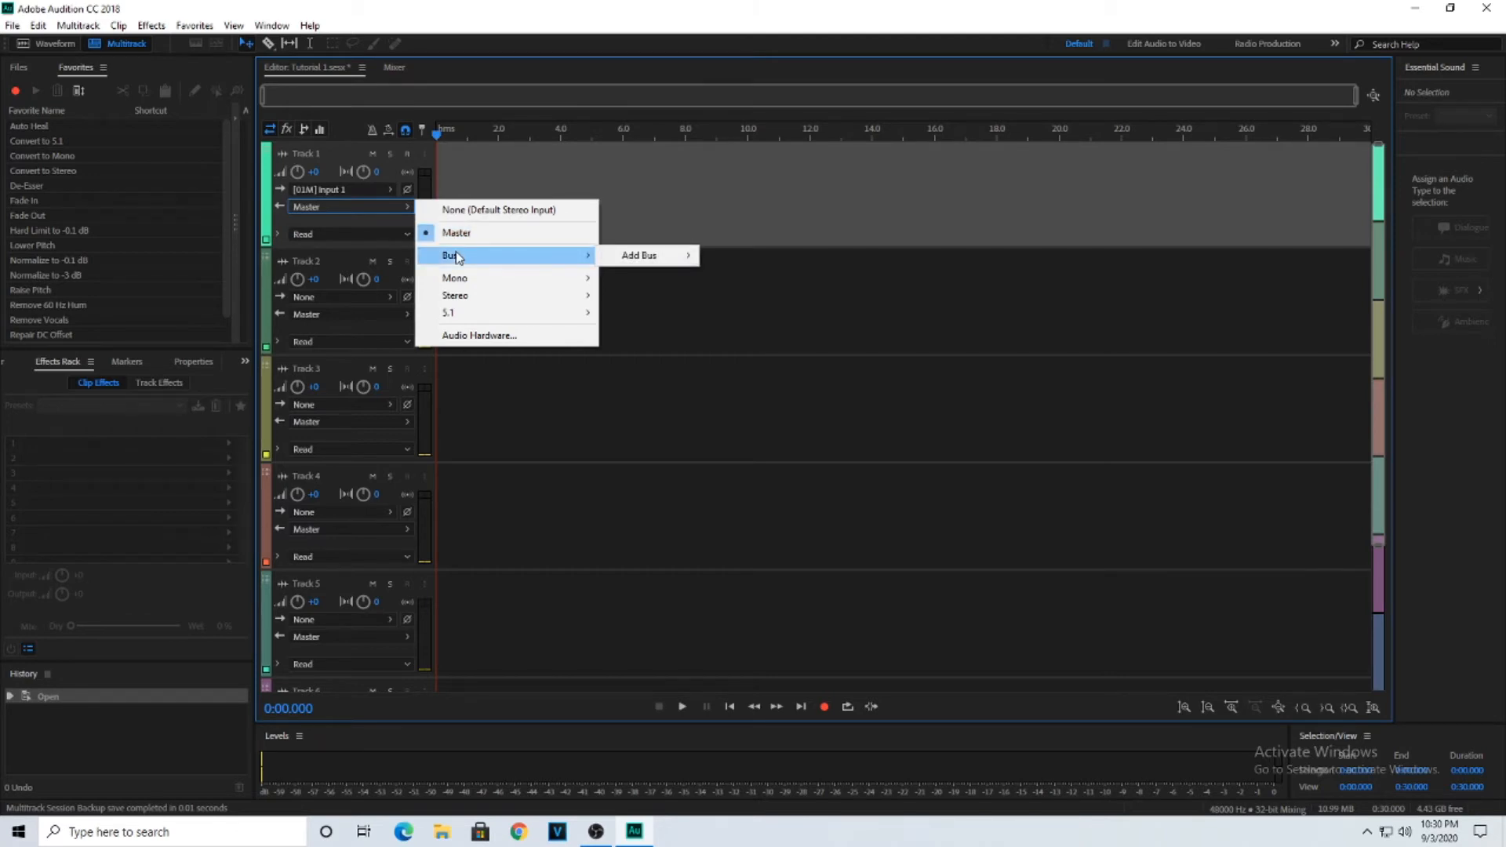
{"action": "mouse_move", "coordinate": [671, 258]}
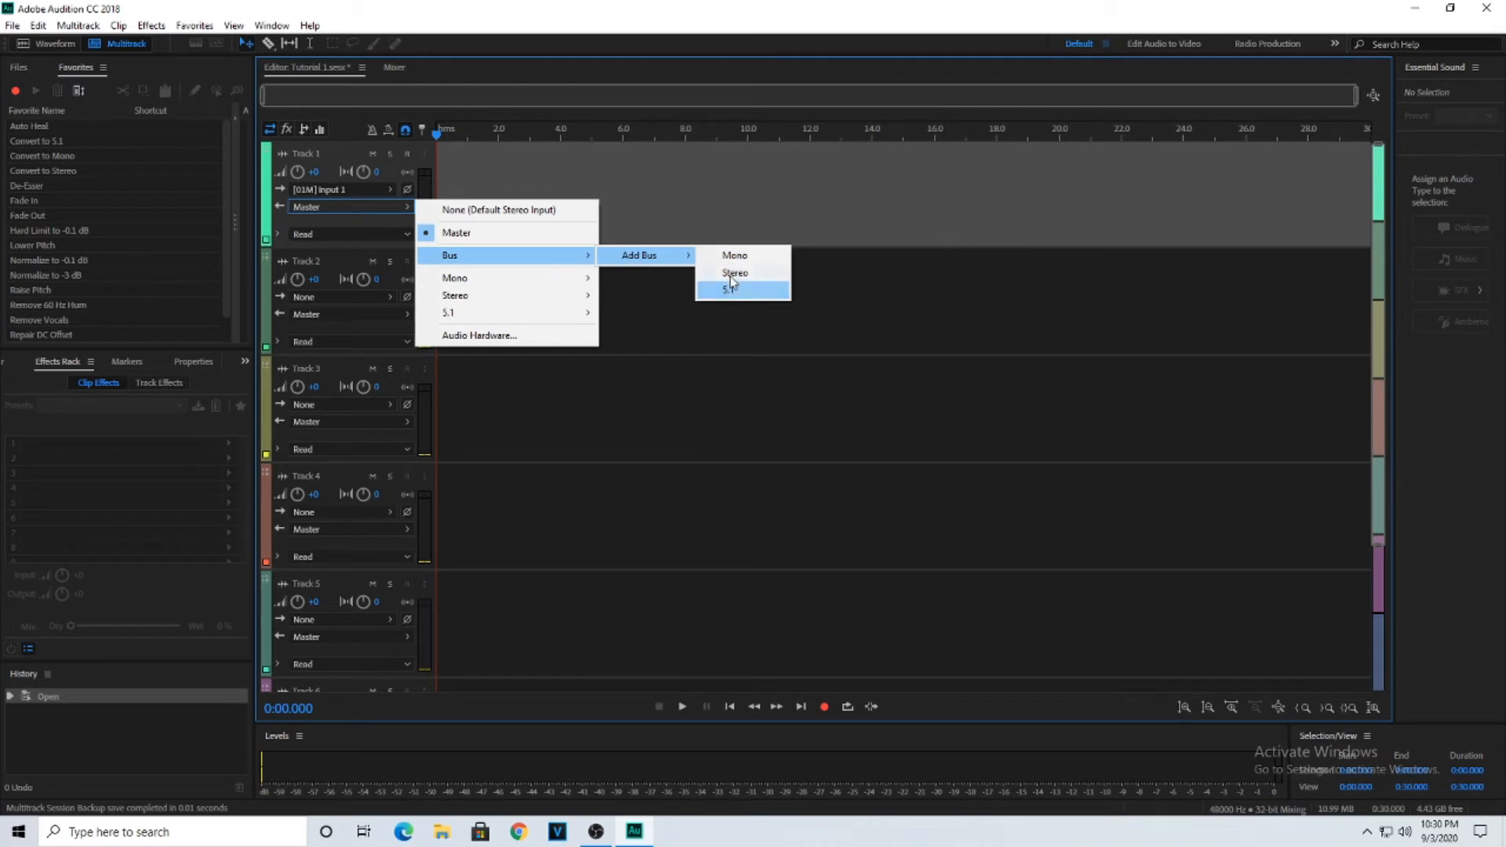
{"action": "left_click", "coordinate": [397, 226]}
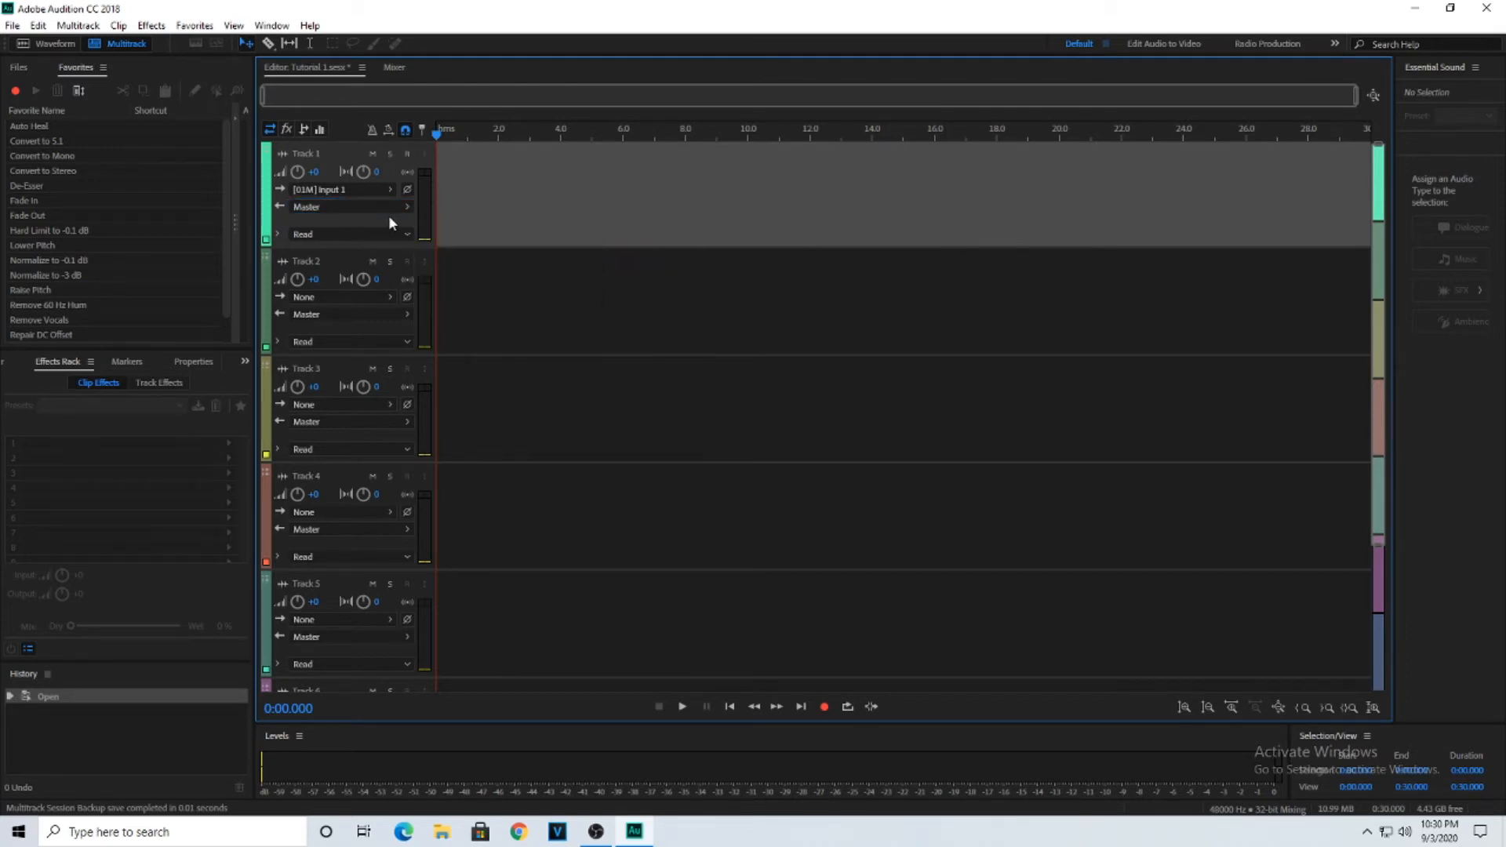
Try record arm, mute and input monitoring on Track 1, and turn them off again.
{"action": "left_click", "coordinate": [407, 156]}
{"action": "left_click", "coordinate": [374, 153]}
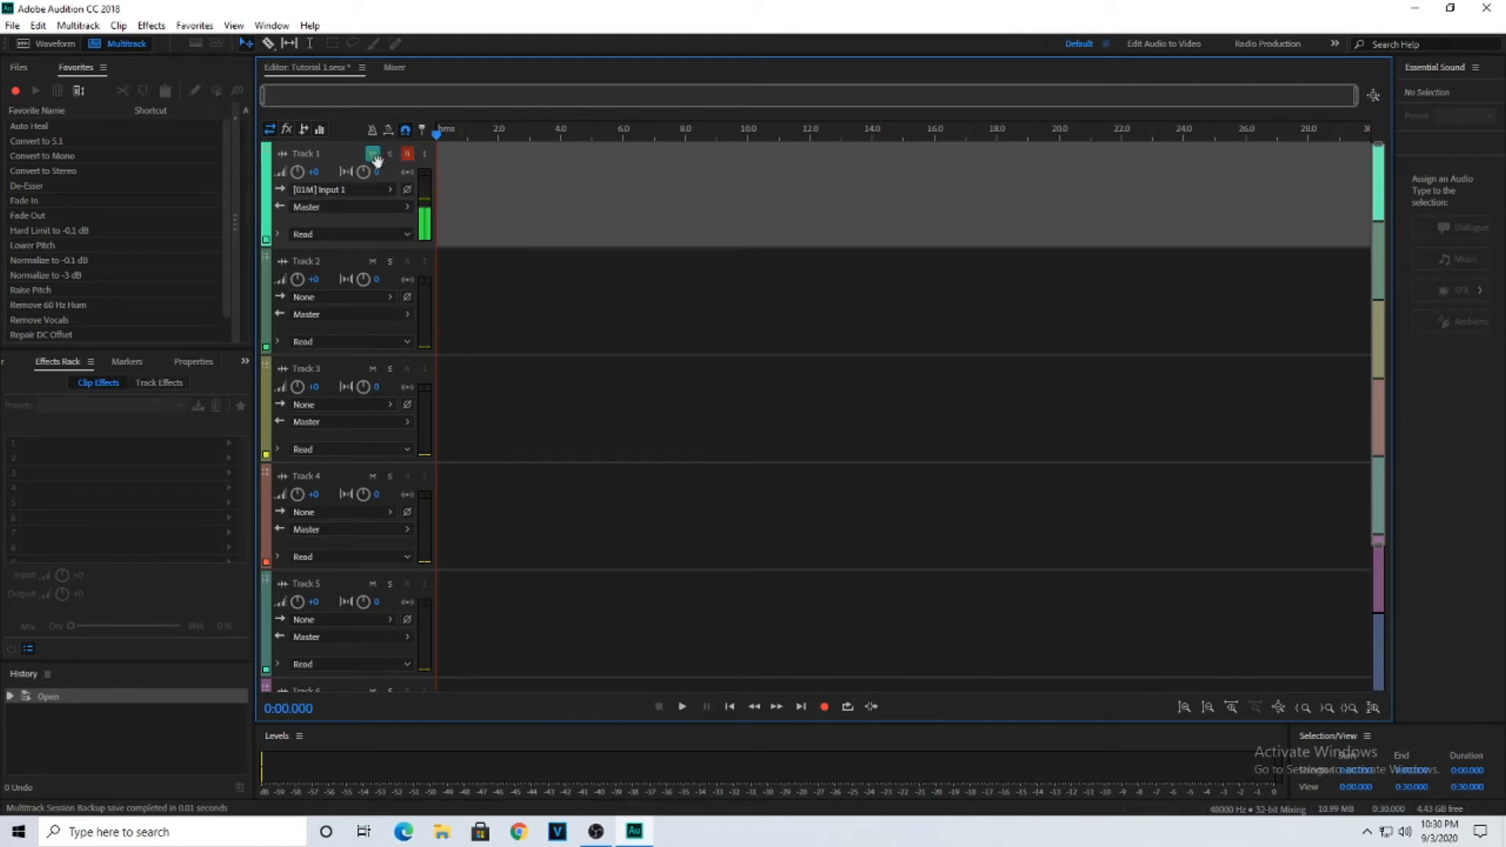
{"action": "left_click", "coordinate": [426, 157]}
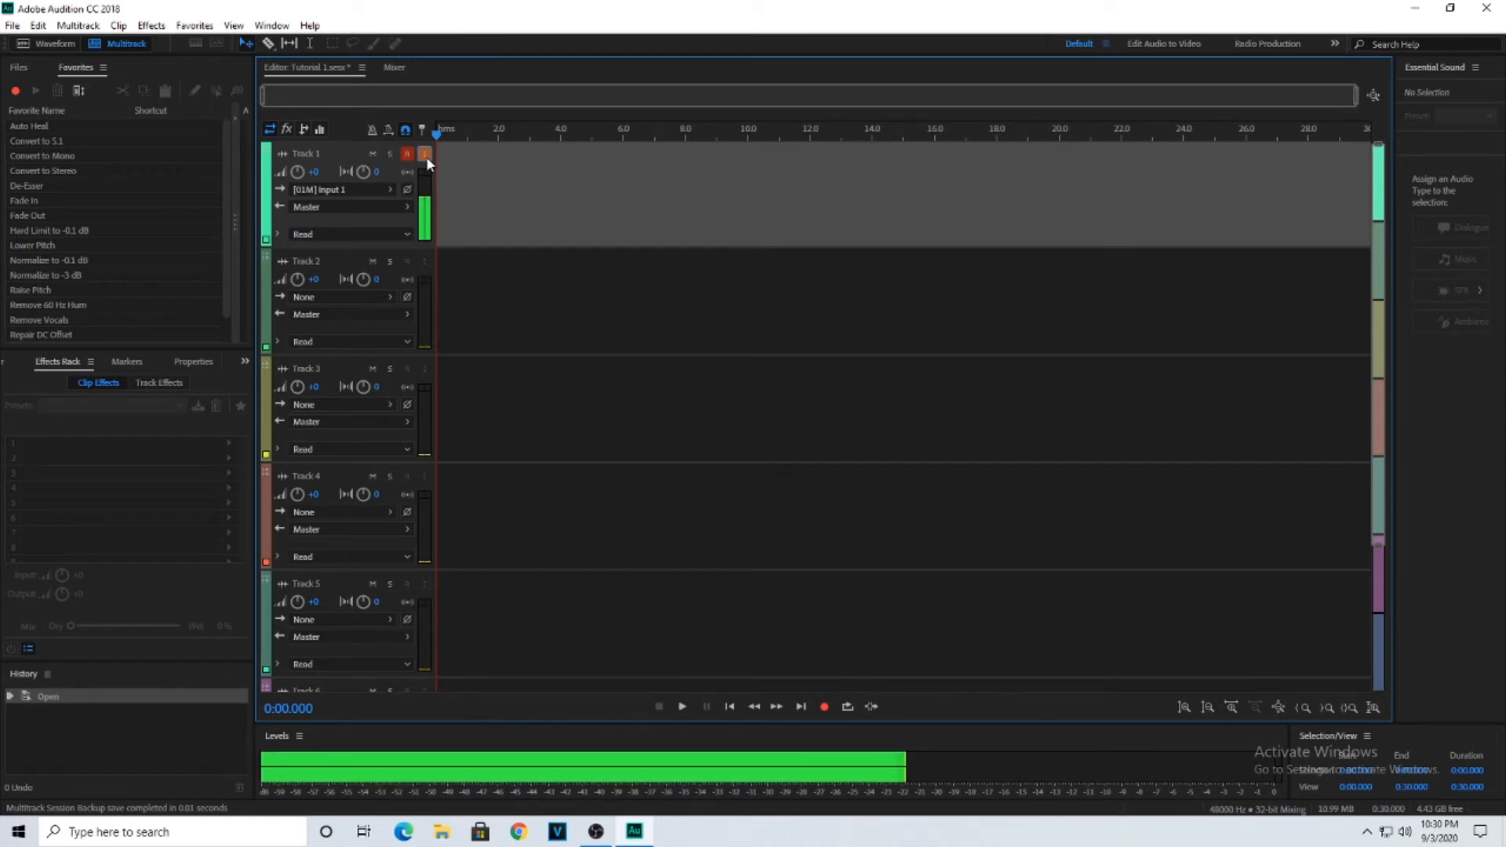
{"action": "left_click", "coordinate": [426, 157]}
{"action": "left_click", "coordinate": [407, 153]}
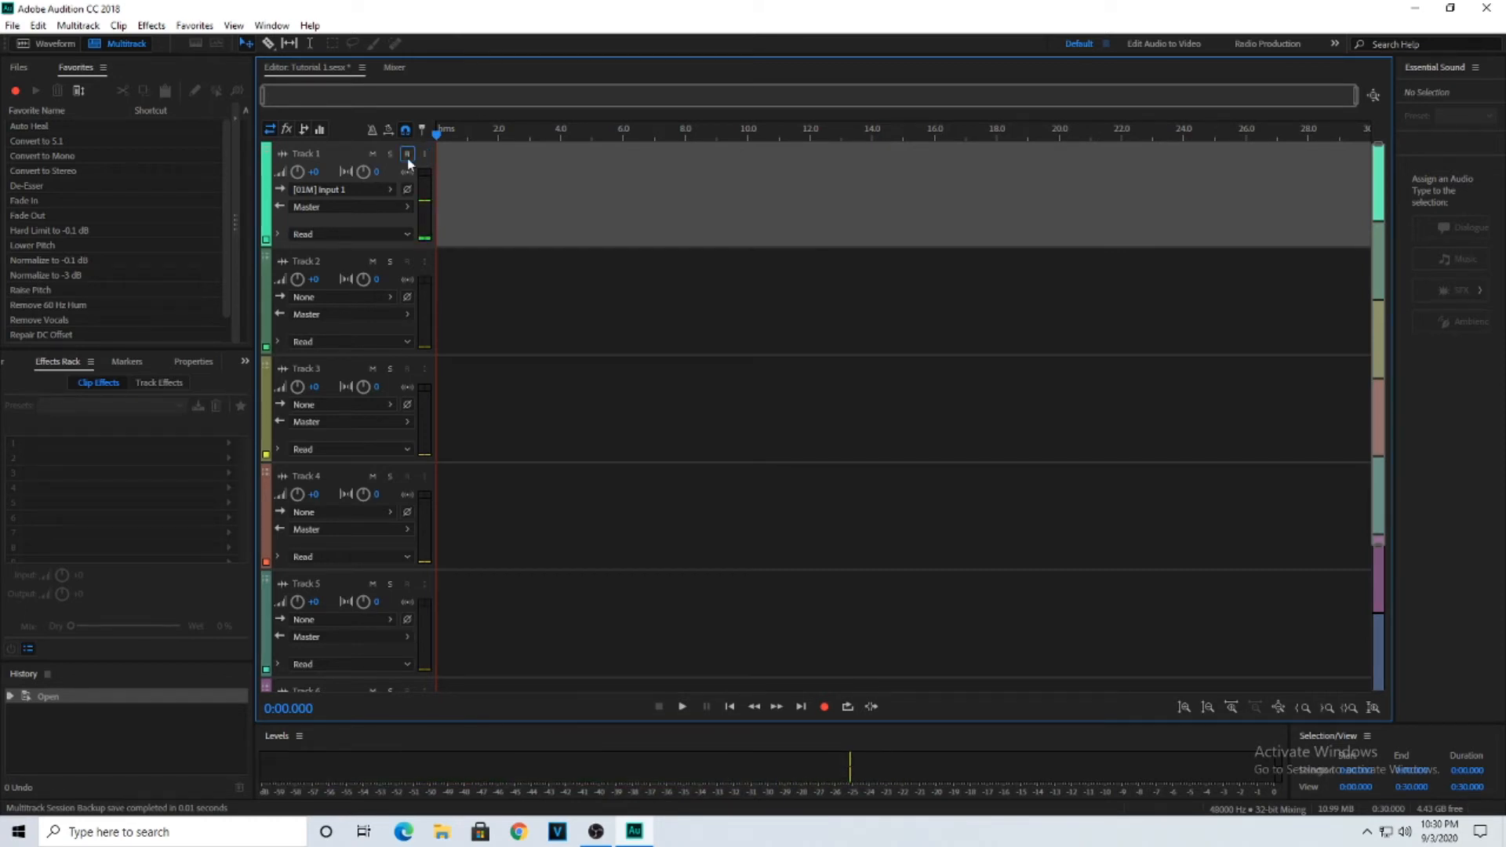
Enable the metronome and change its sound type to Kit.
{"action": "left_click", "coordinate": [373, 131]}
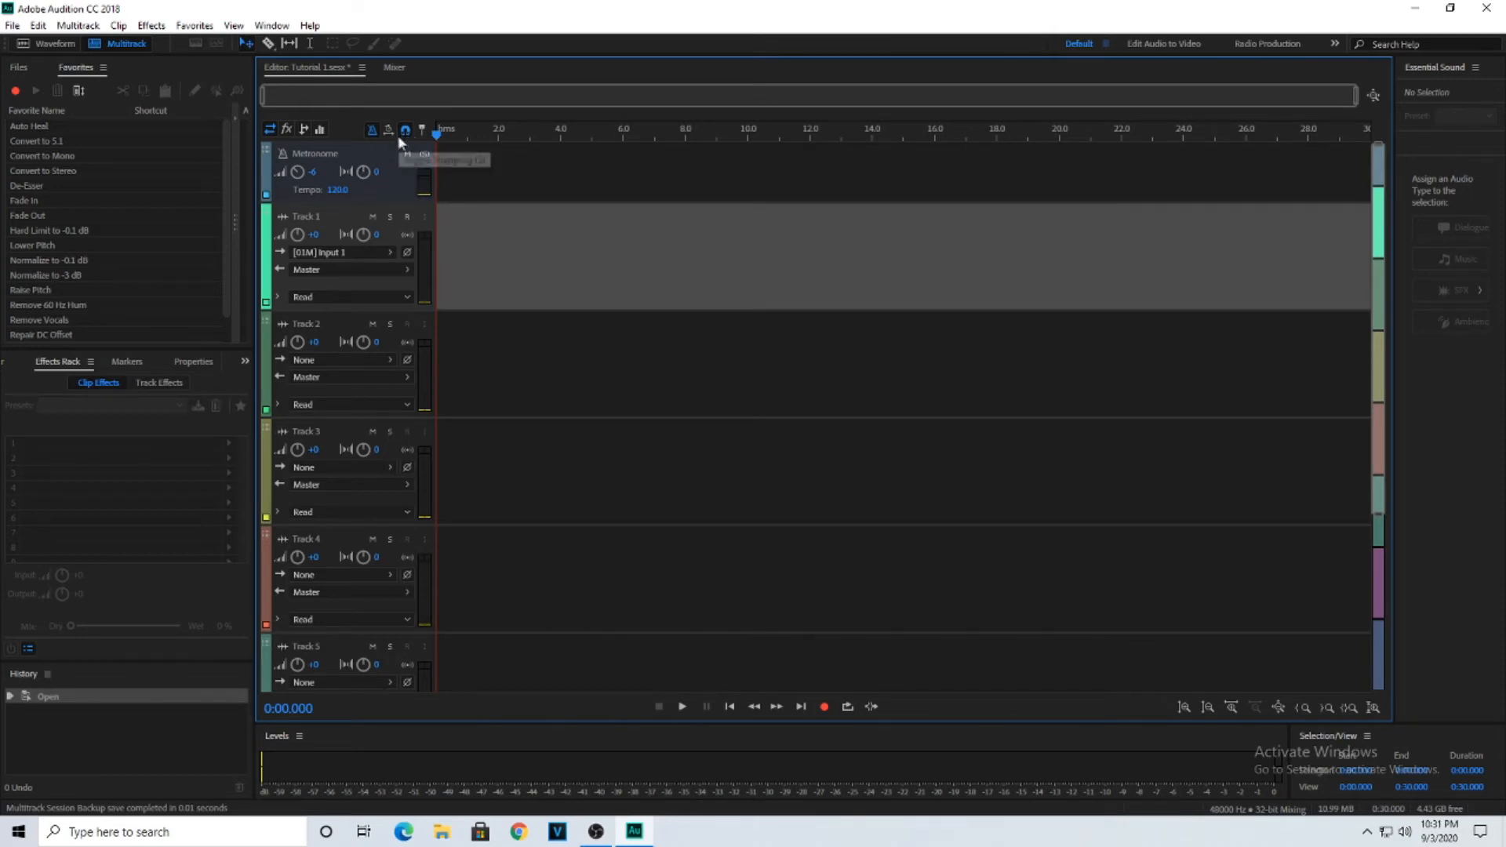
{"action": "right_click", "coordinate": [374, 133]}
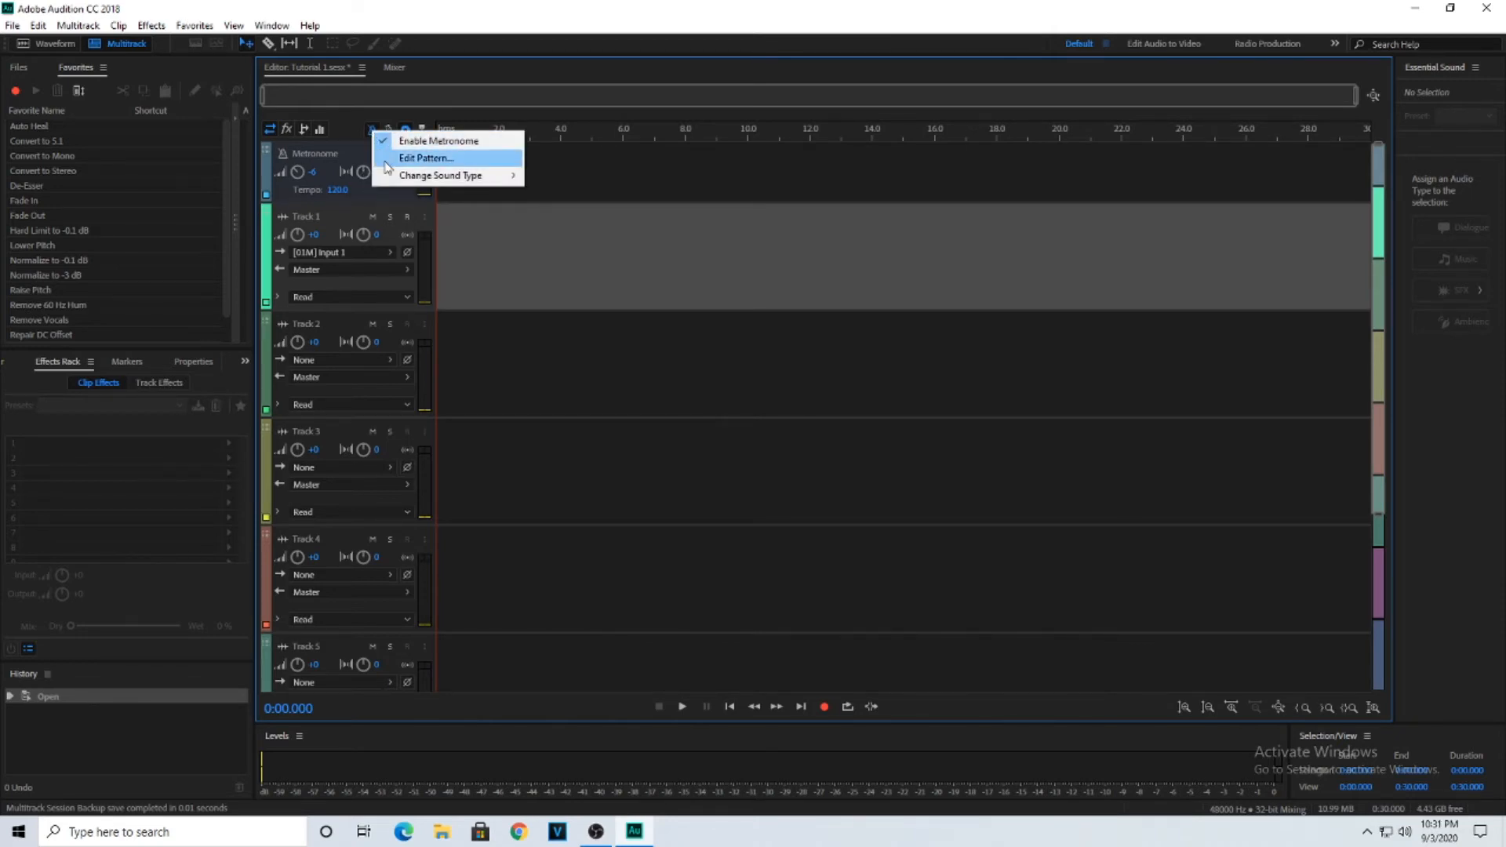
{"action": "mouse_move", "coordinate": [390, 174]}
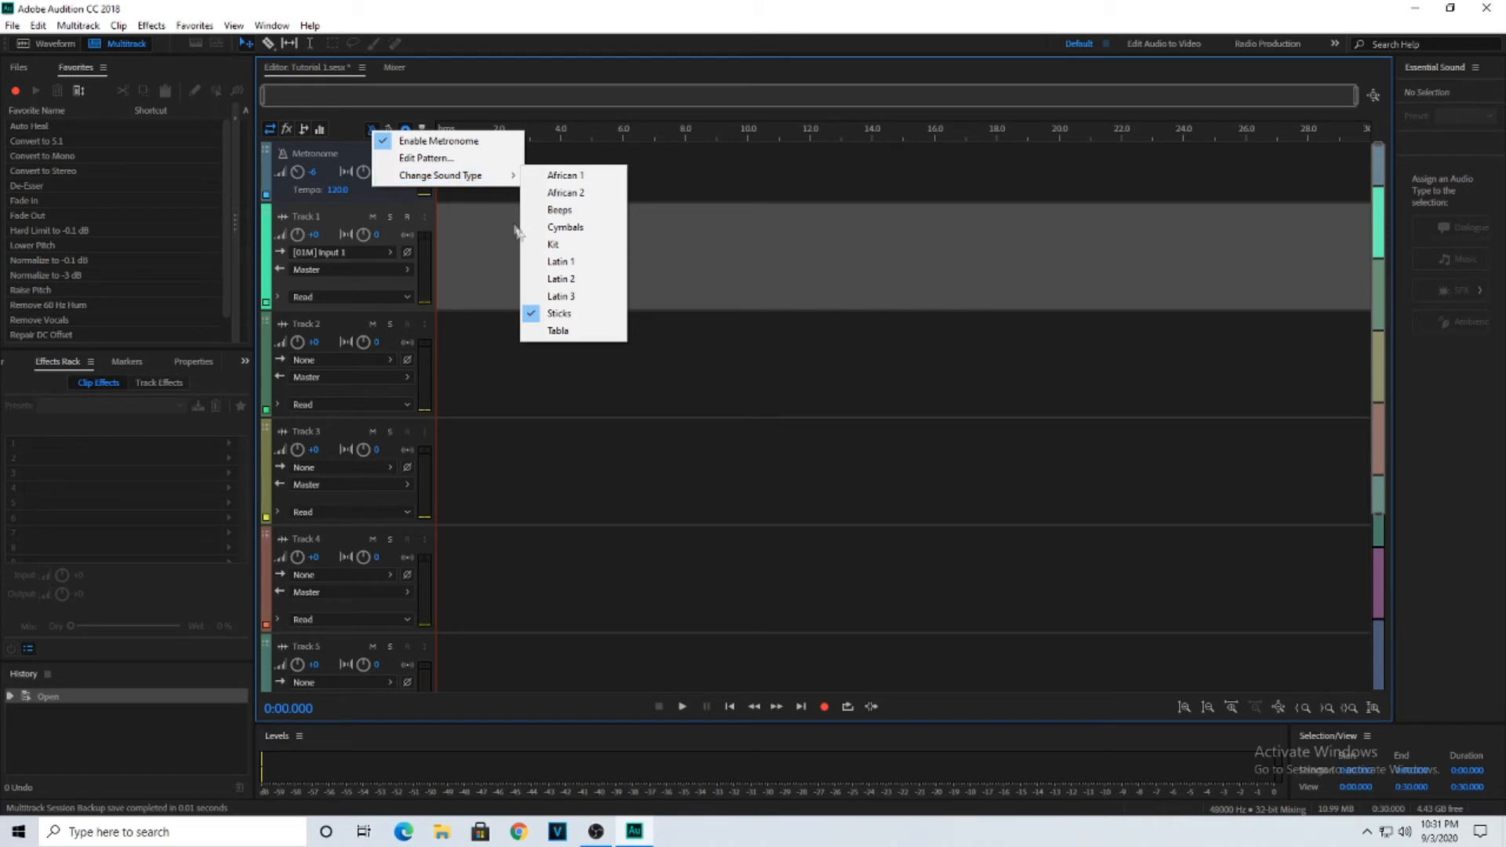
{"action": "left_click", "coordinate": [553, 244]}
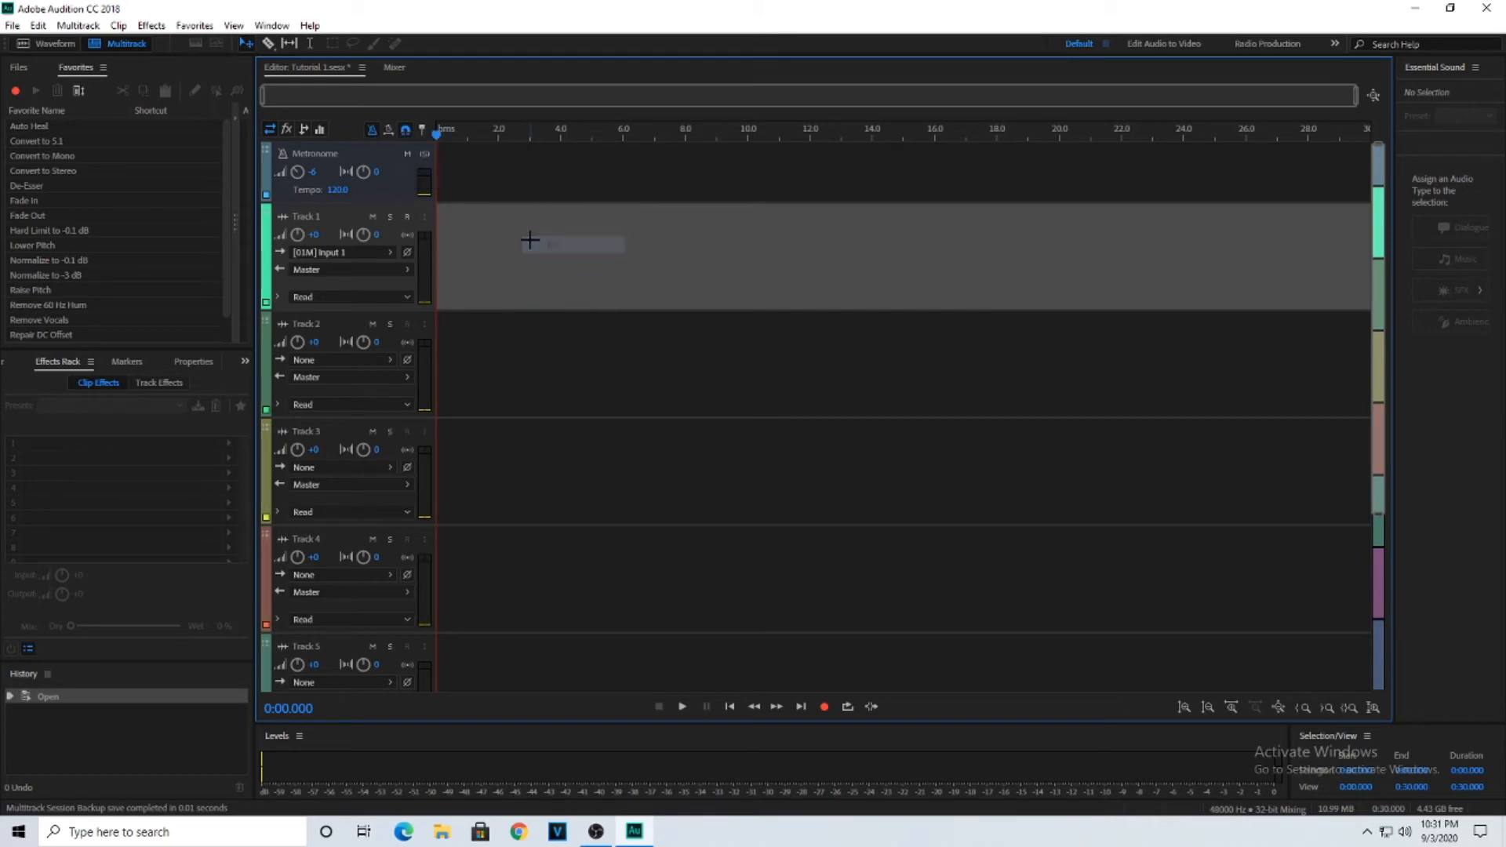
Play the session to audition the metronome, pause playback, and move the playhead back to the start.
{"action": "left_click", "coordinate": [682, 706]}
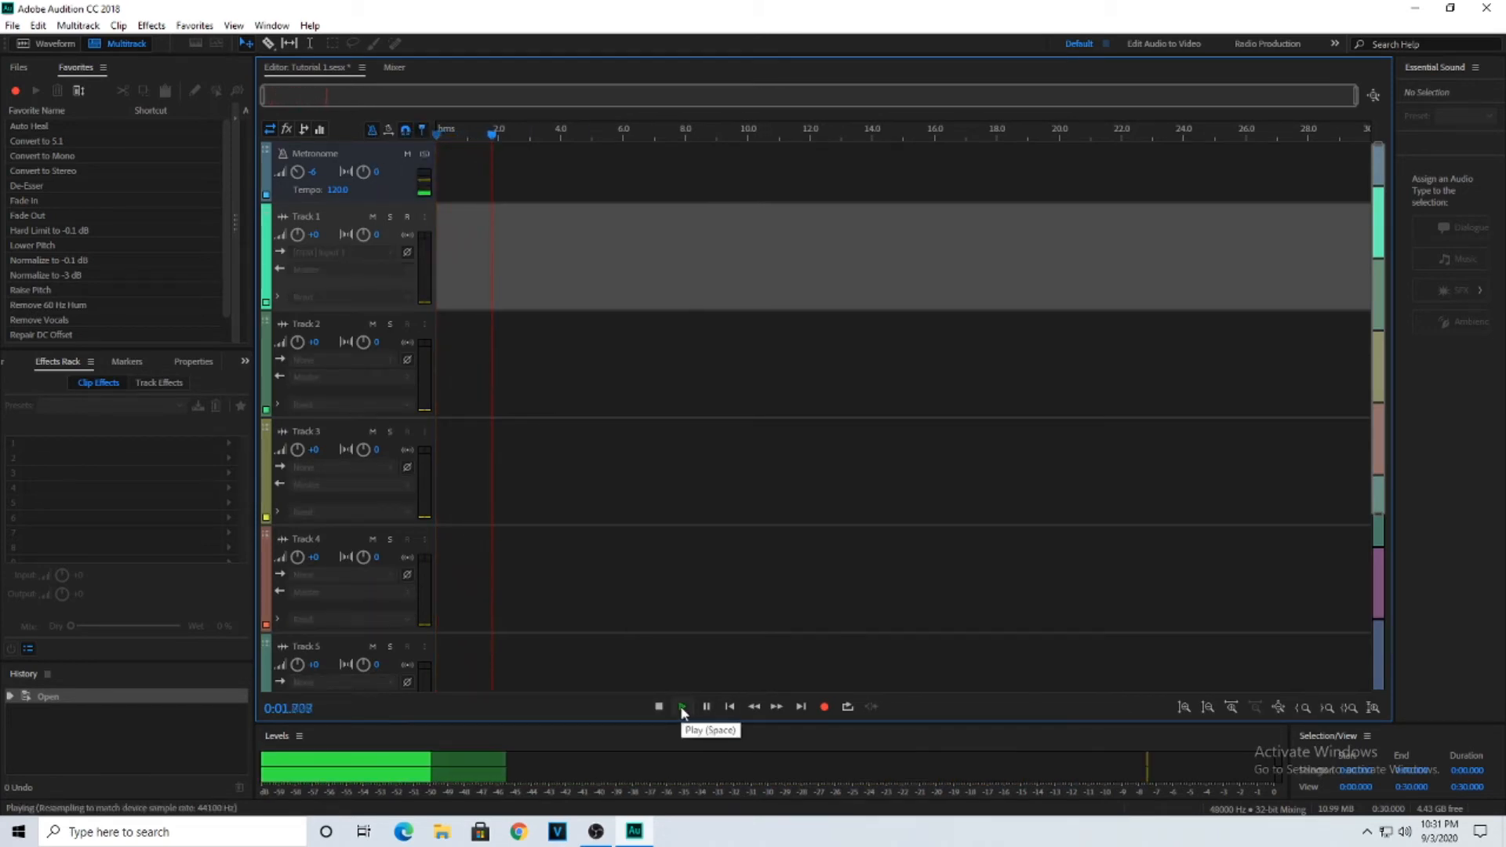
{"action": "left_click", "coordinate": [706, 706]}
{"action": "left_click_drag", "start_coordinate": [569, 138], "coordinate": [210, 116]}
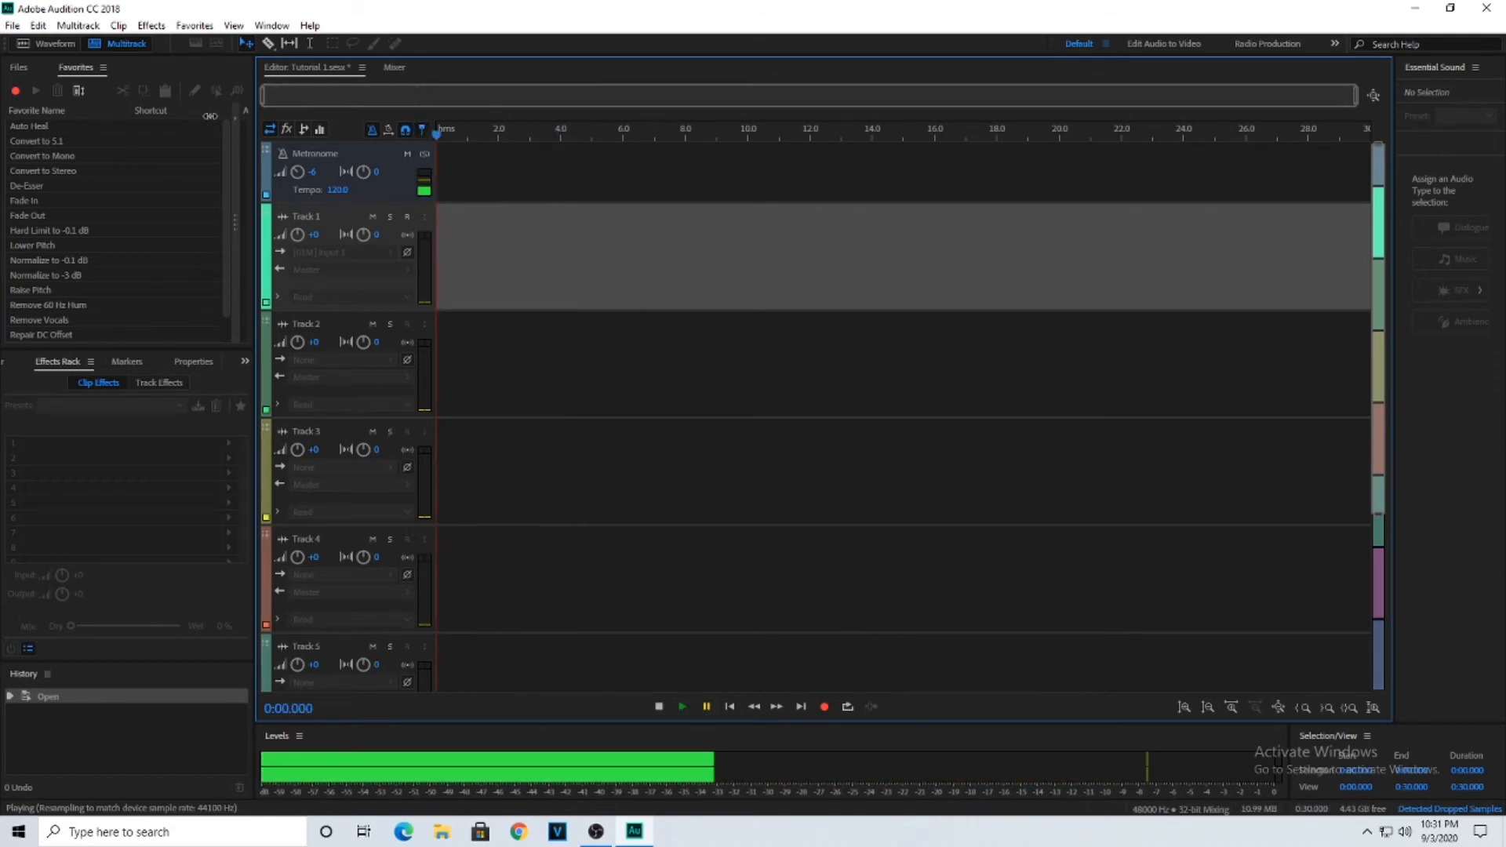
Show the effects slots in the track headers and Track 1's track effects in the rack, and switch to the Mixer.
{"action": "left_click", "coordinate": [285, 129]}
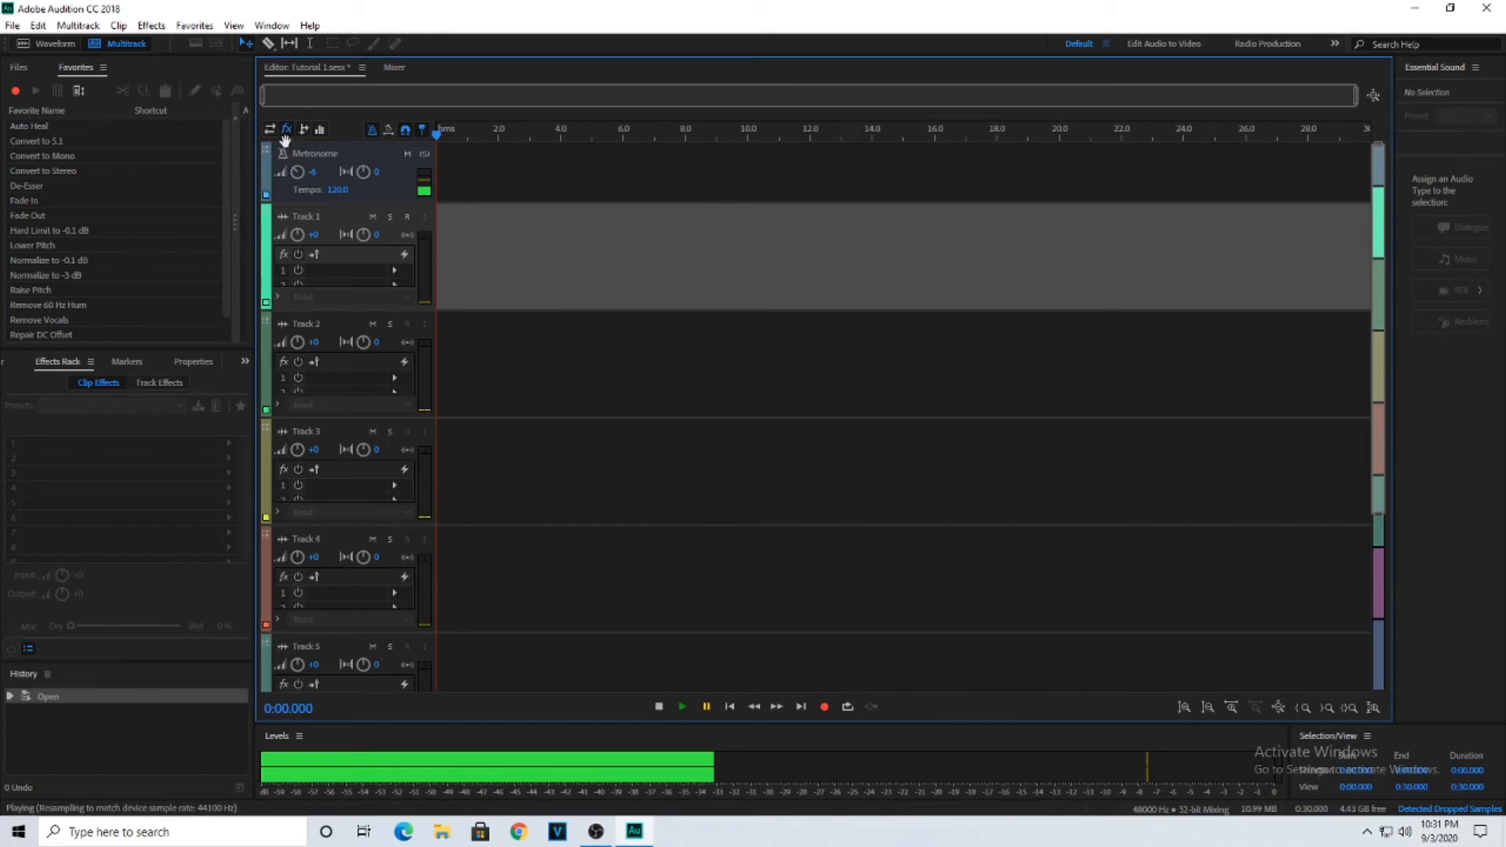
{"action": "left_click", "coordinate": [150, 386]}
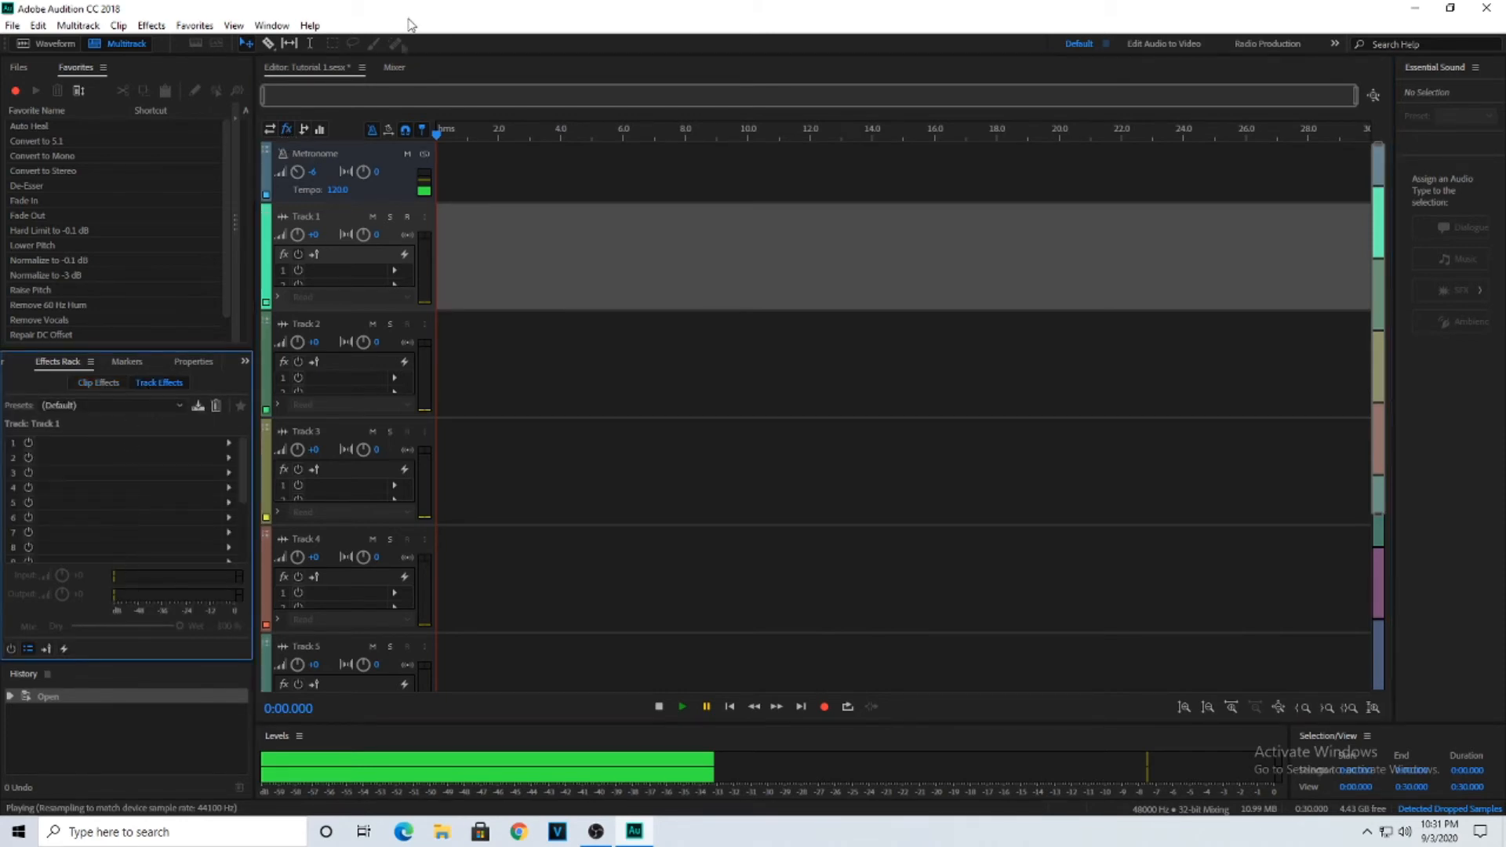
{"action": "left_click", "coordinate": [393, 67]}
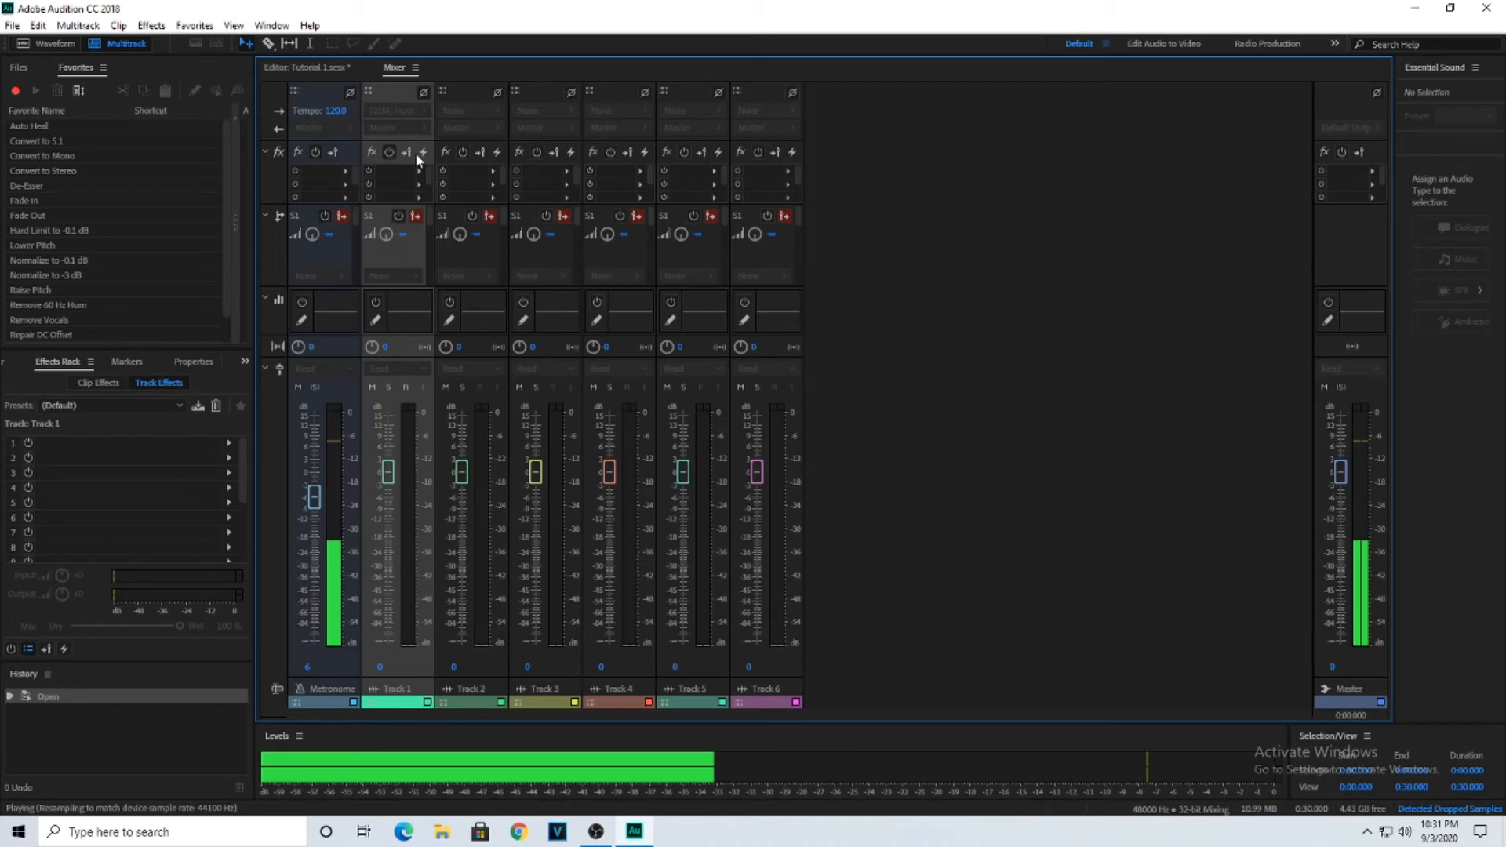
Open the recent session jail.sesx.
{"action": "left_click", "coordinate": [11, 27]}
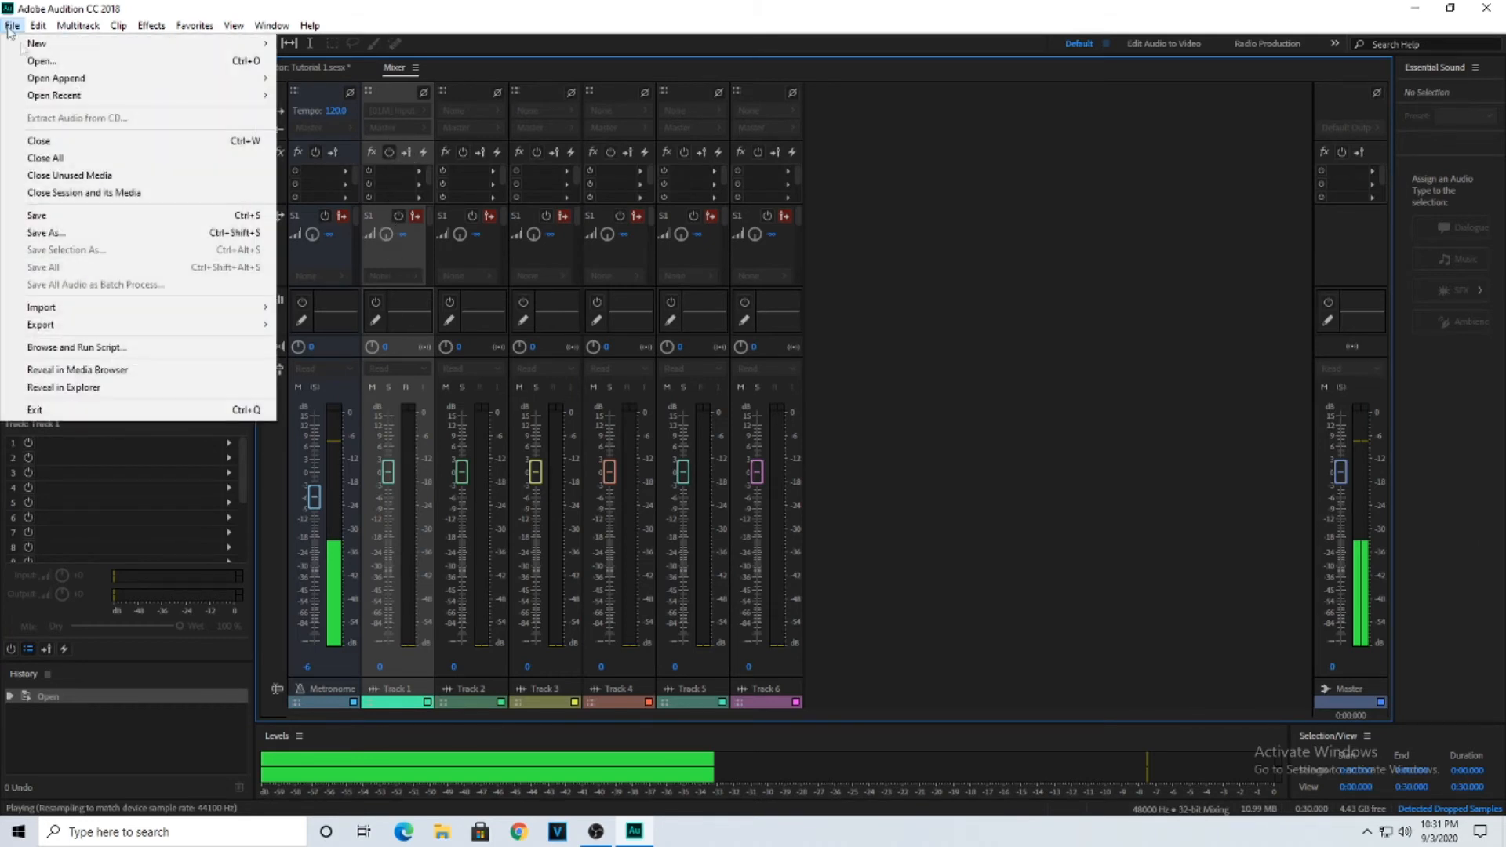
{"action": "mouse_move", "coordinate": [59, 97]}
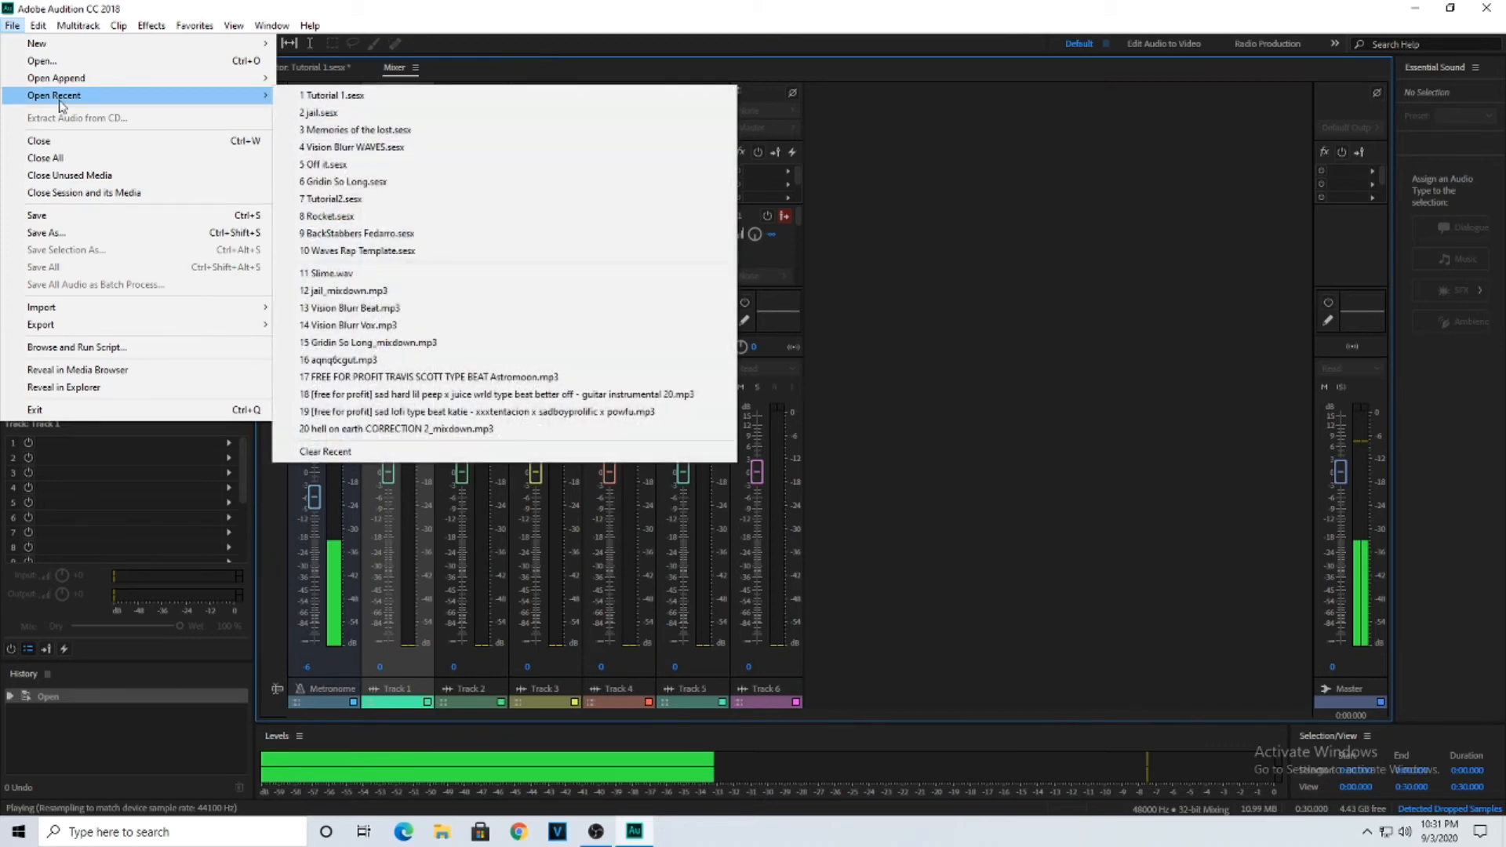
{"action": "left_click", "coordinate": [359, 115]}
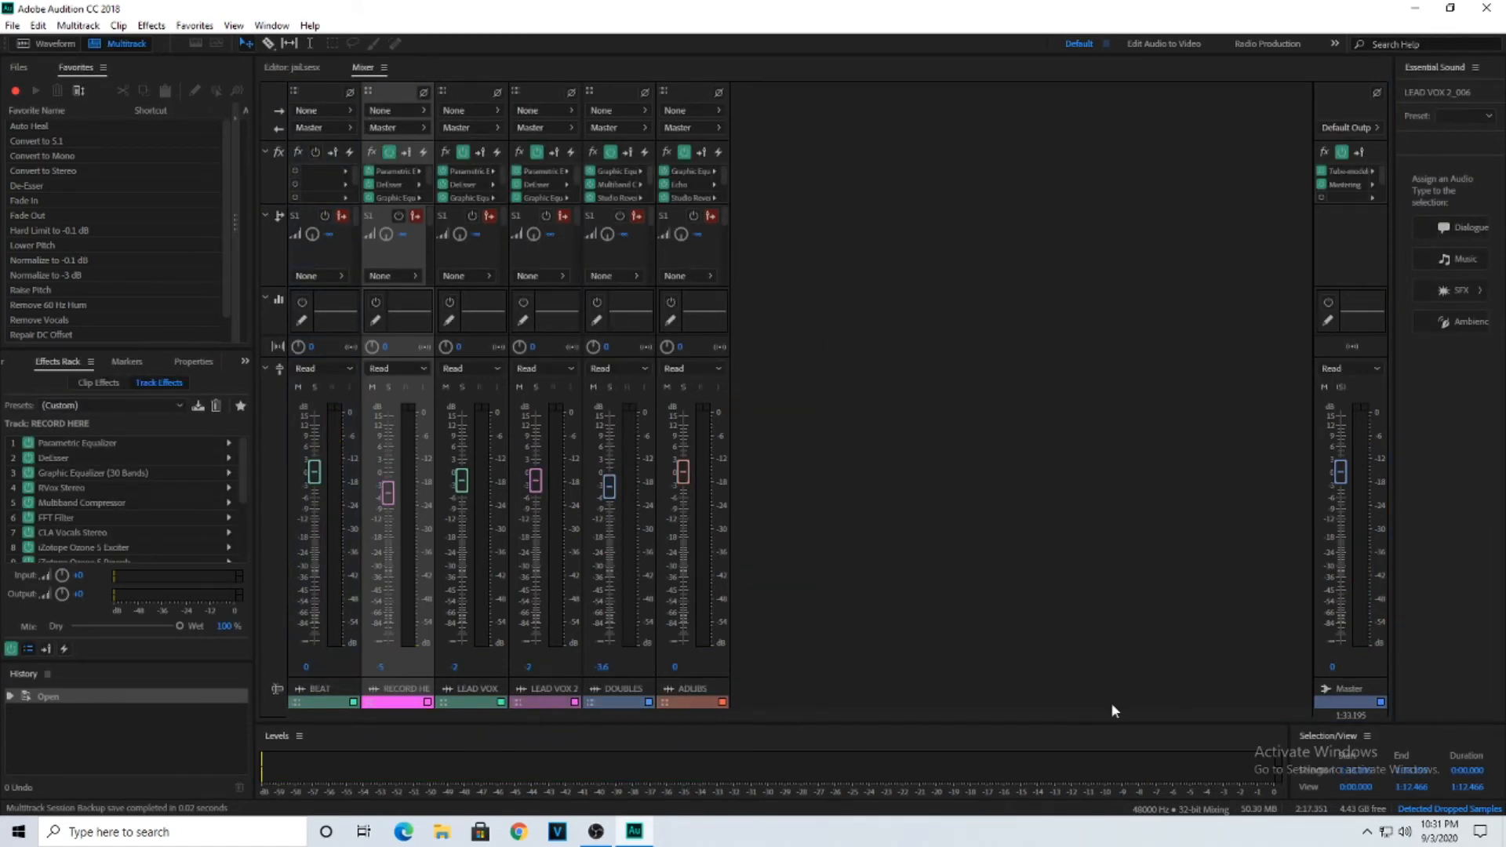
Examine the track effects of RECORD HERE, LEAD VOX, LEAD VOX 2, DOUBLES and ADLIBS by selecting each track in the Mixer.
{"action": "left_click", "coordinate": [381, 702]}
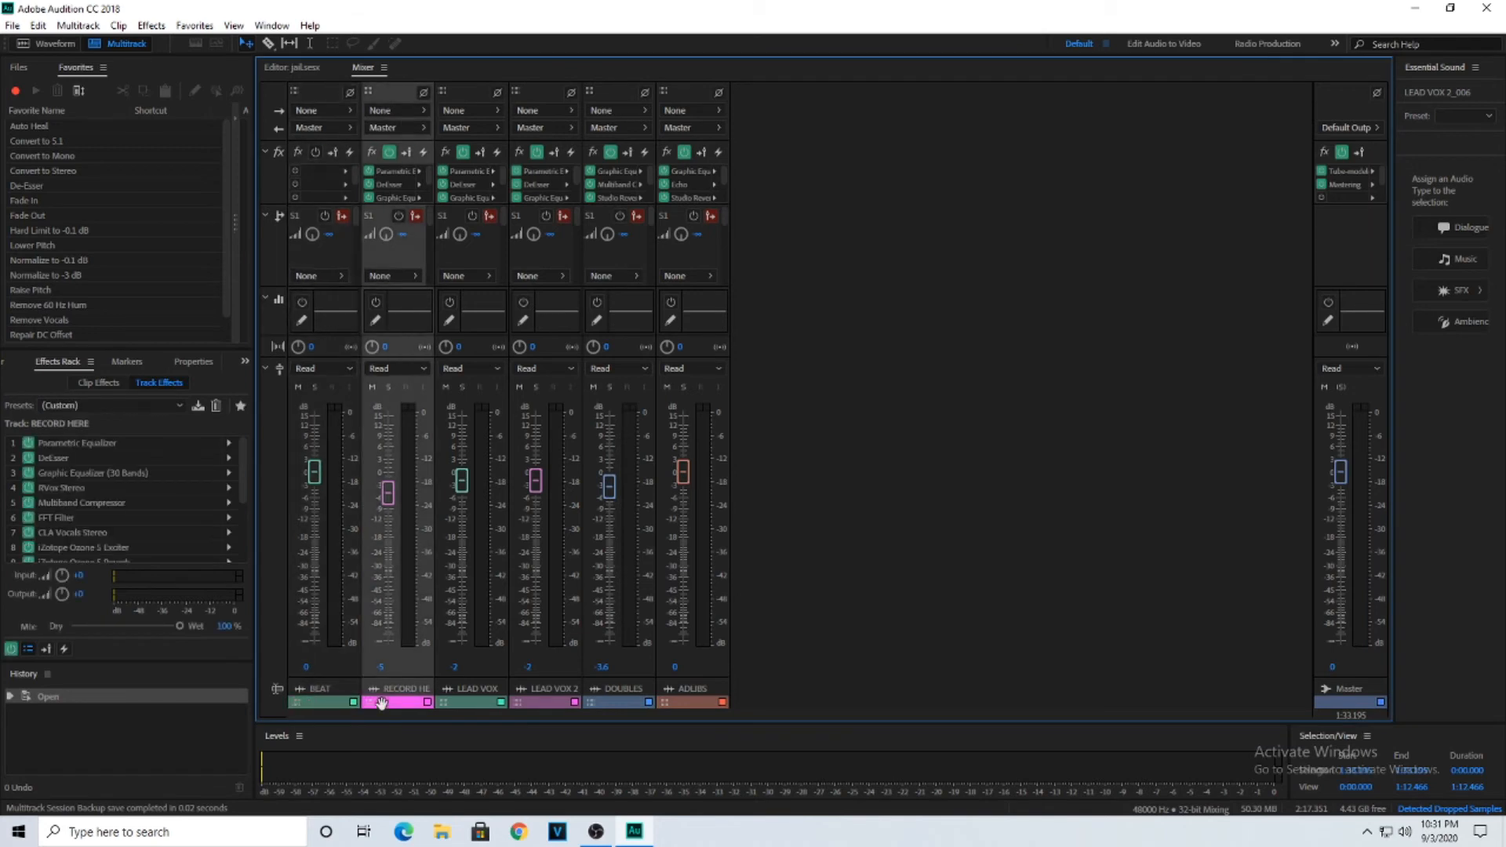
{"action": "left_click", "coordinate": [496, 701]}
{"action": "left_click", "coordinate": [545, 698]}
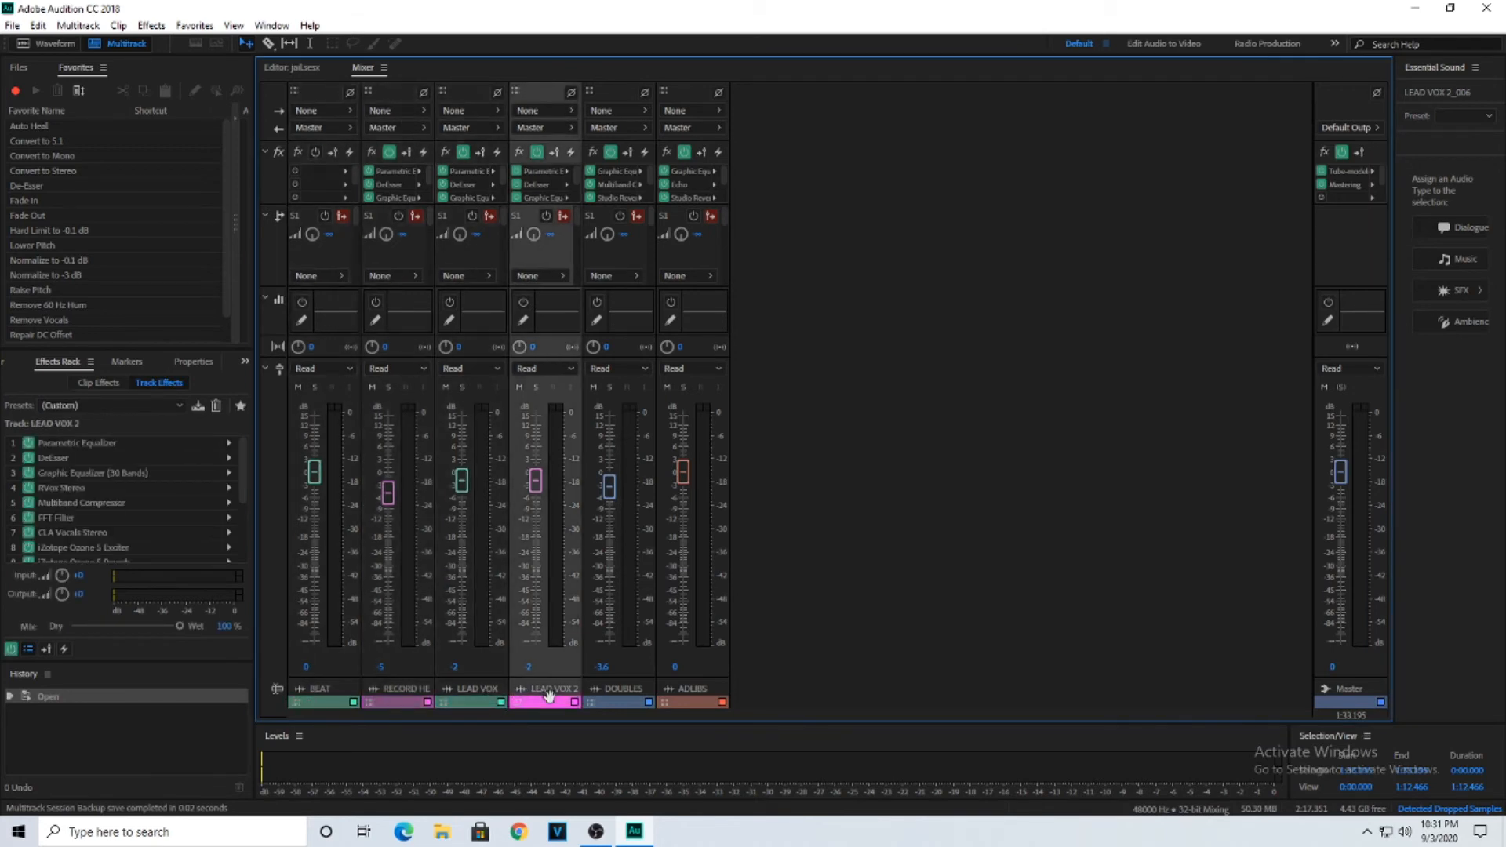
{"action": "left_click", "coordinate": [610, 701]}
{"action": "left_click", "coordinate": [710, 698]}
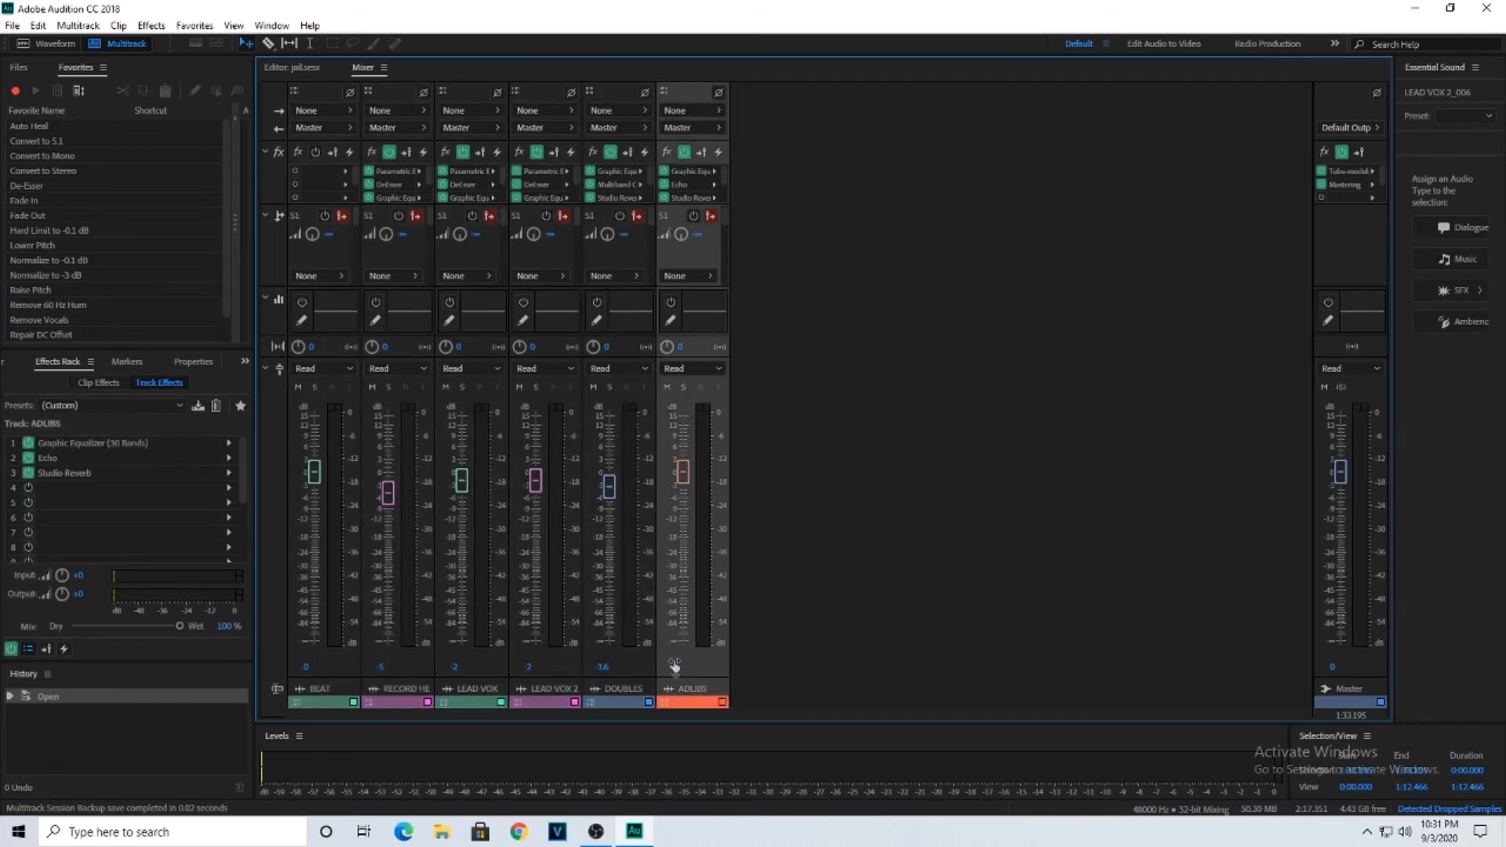
Check the output routing options of the RECORD HERE track and bypass its effects rack.
{"action": "left_click", "coordinate": [383, 127]}
{"action": "left_click", "coordinate": [384, 129]}
{"action": "left_click", "coordinate": [383, 127]}
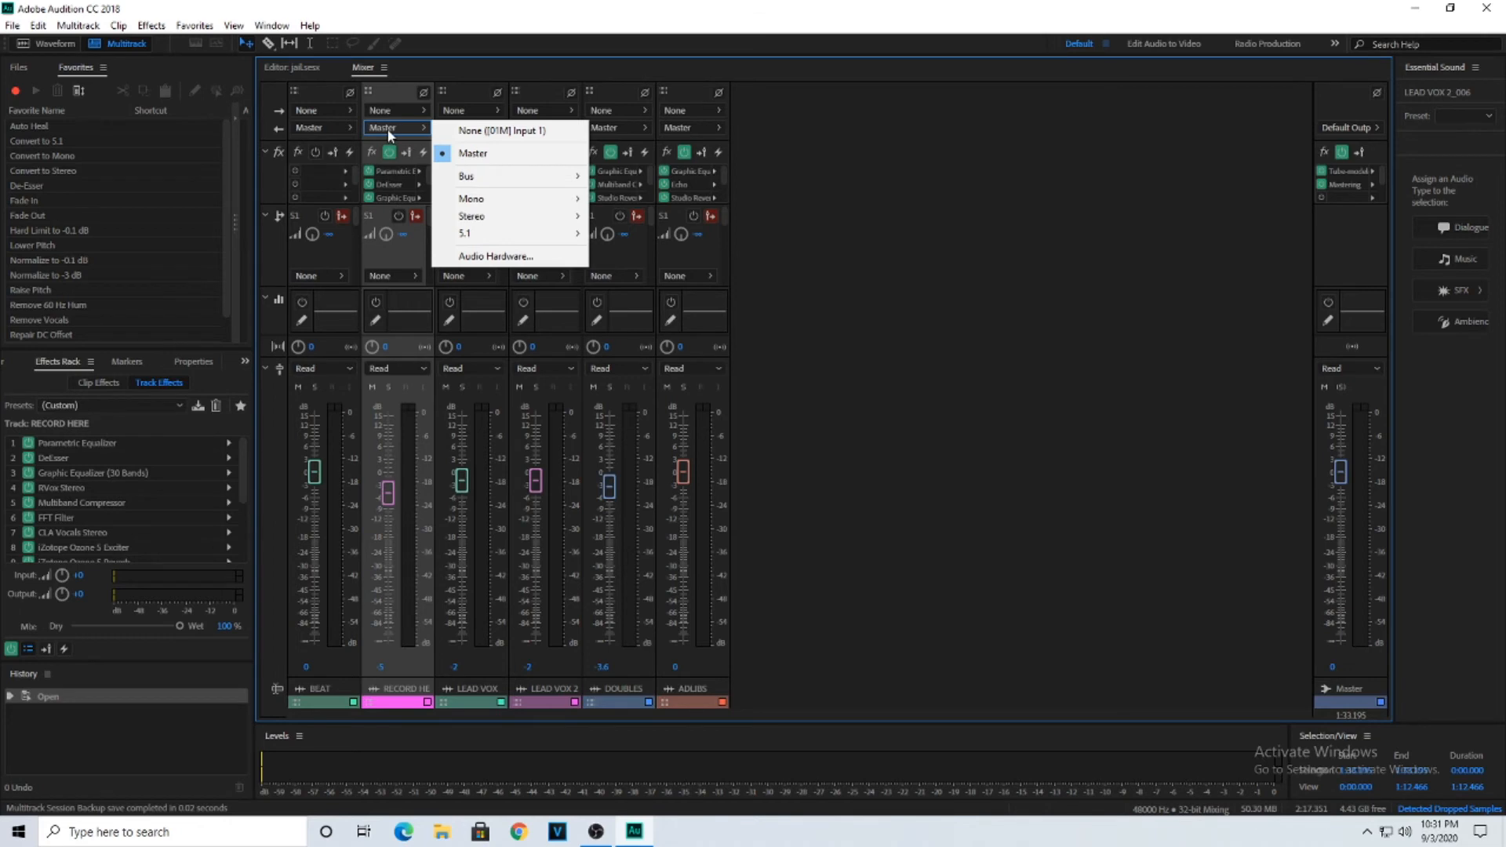
{"action": "left_click", "coordinate": [381, 162]}
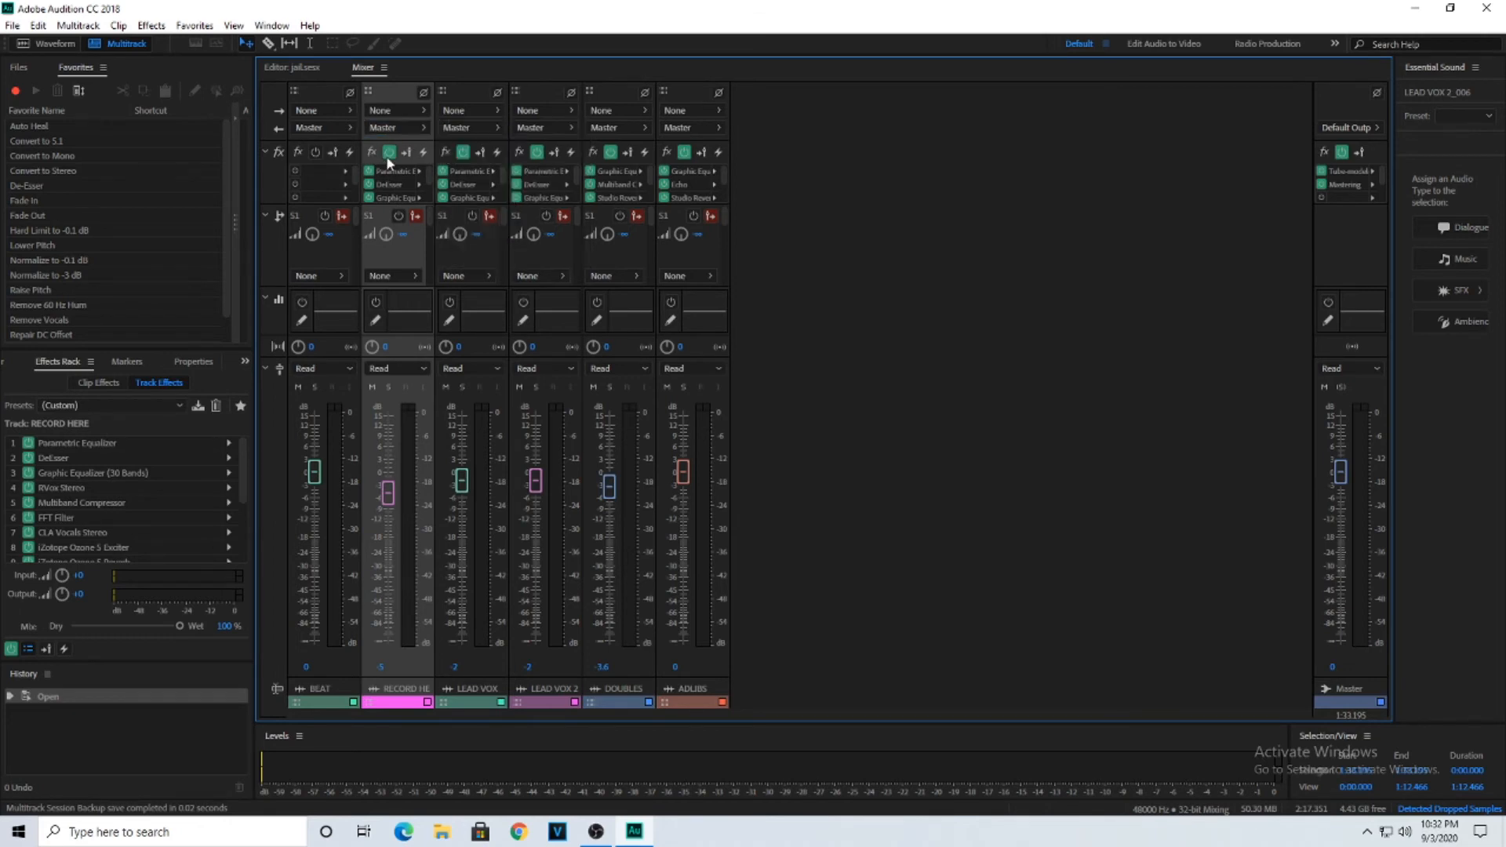
{"action": "left_click", "coordinate": [389, 153]}
Select the RECORD HERE_009 clip on LEAD VOX in the Editor and add Dynamics Processing to its first clip effects slot.
{"action": "left_click", "coordinate": [300, 76]}
{"action": "left_click", "coordinate": [692, 407]}
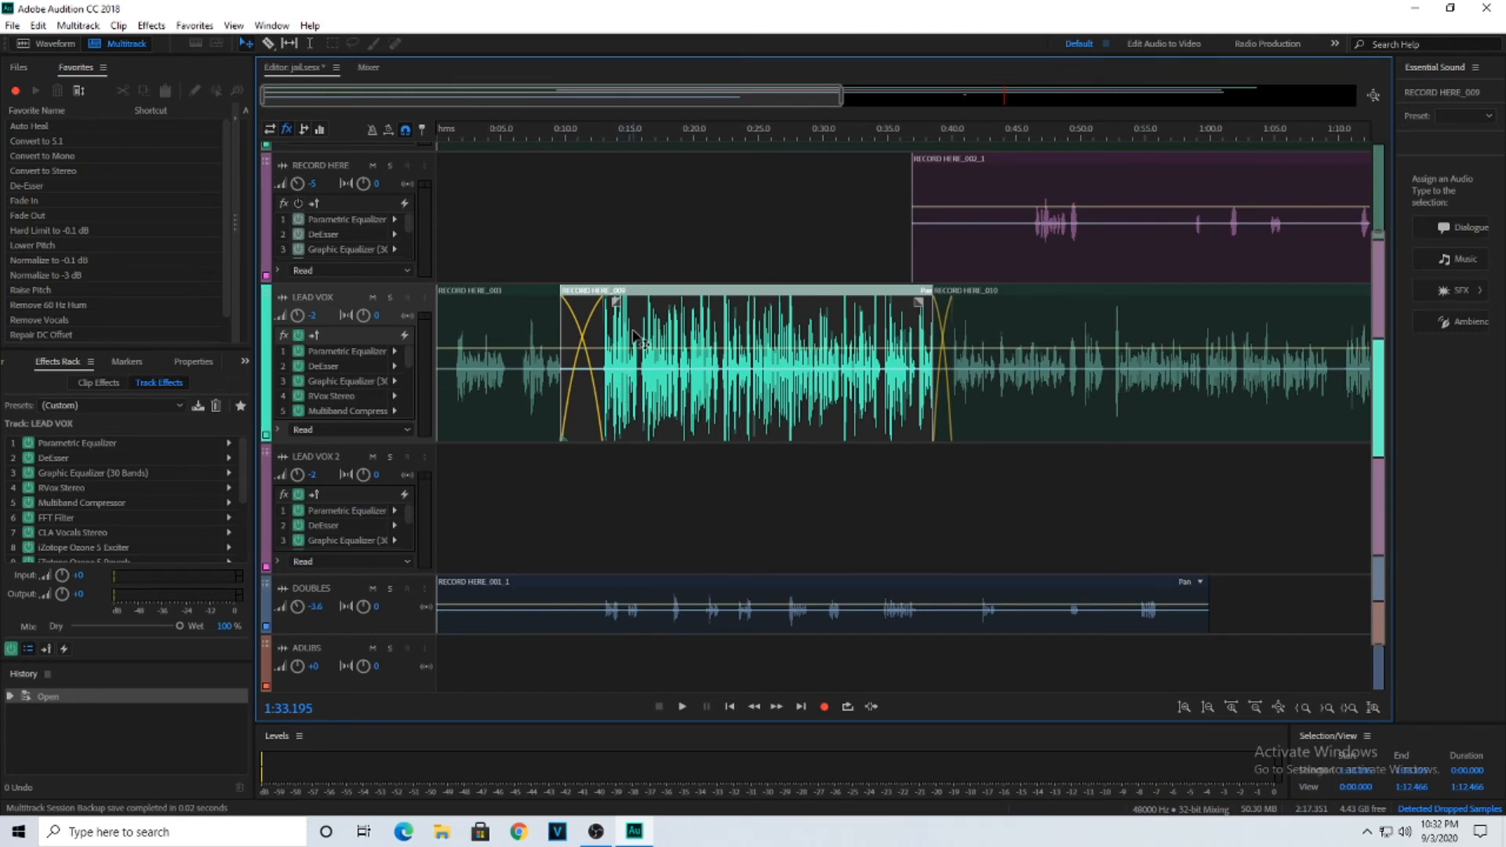
{"action": "left_click", "coordinate": [99, 383]}
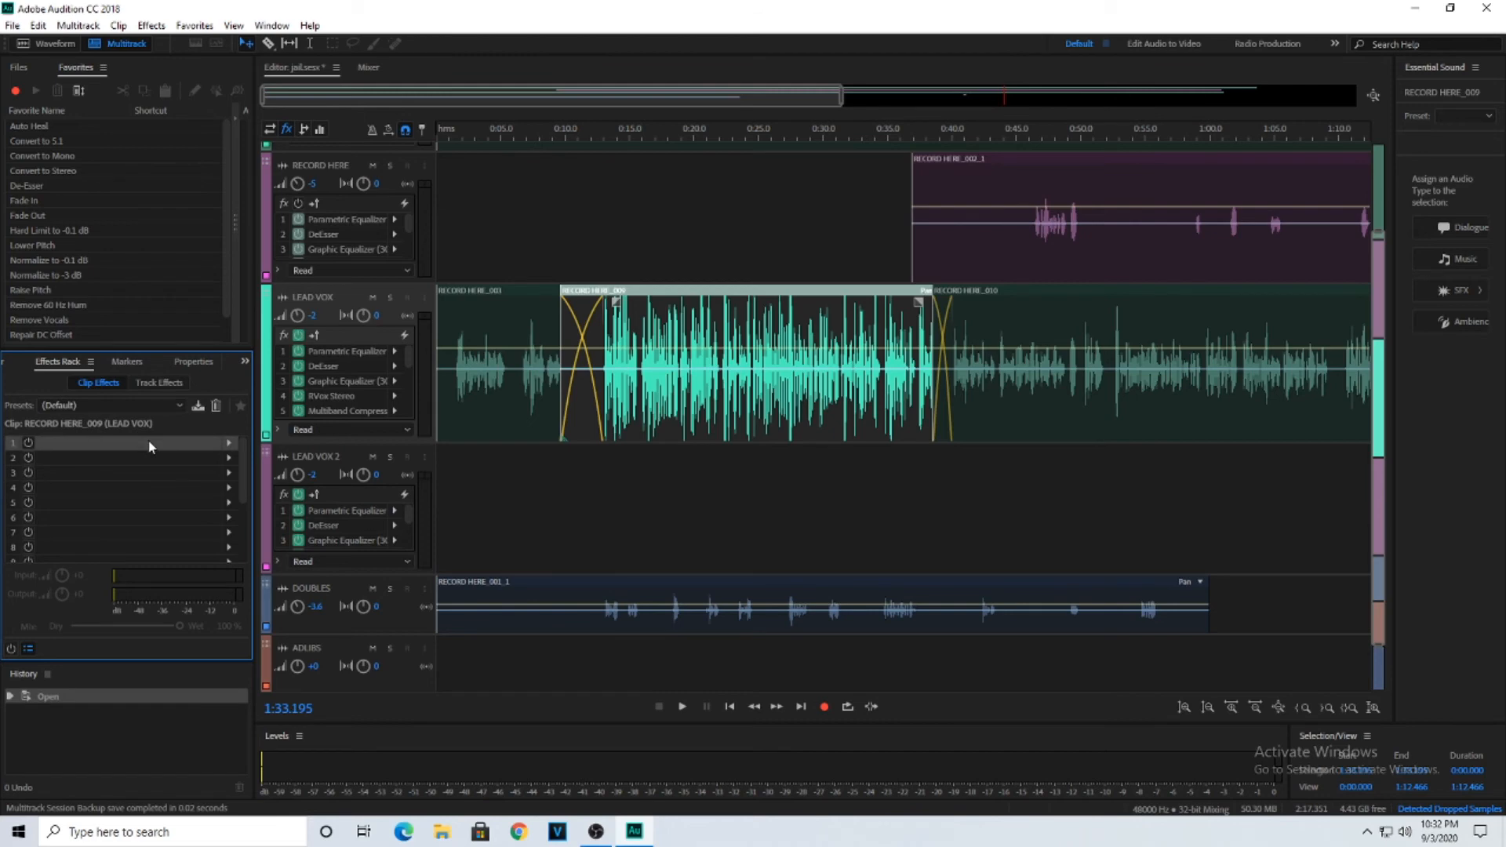
{"action": "left_click", "coordinate": [228, 444]}
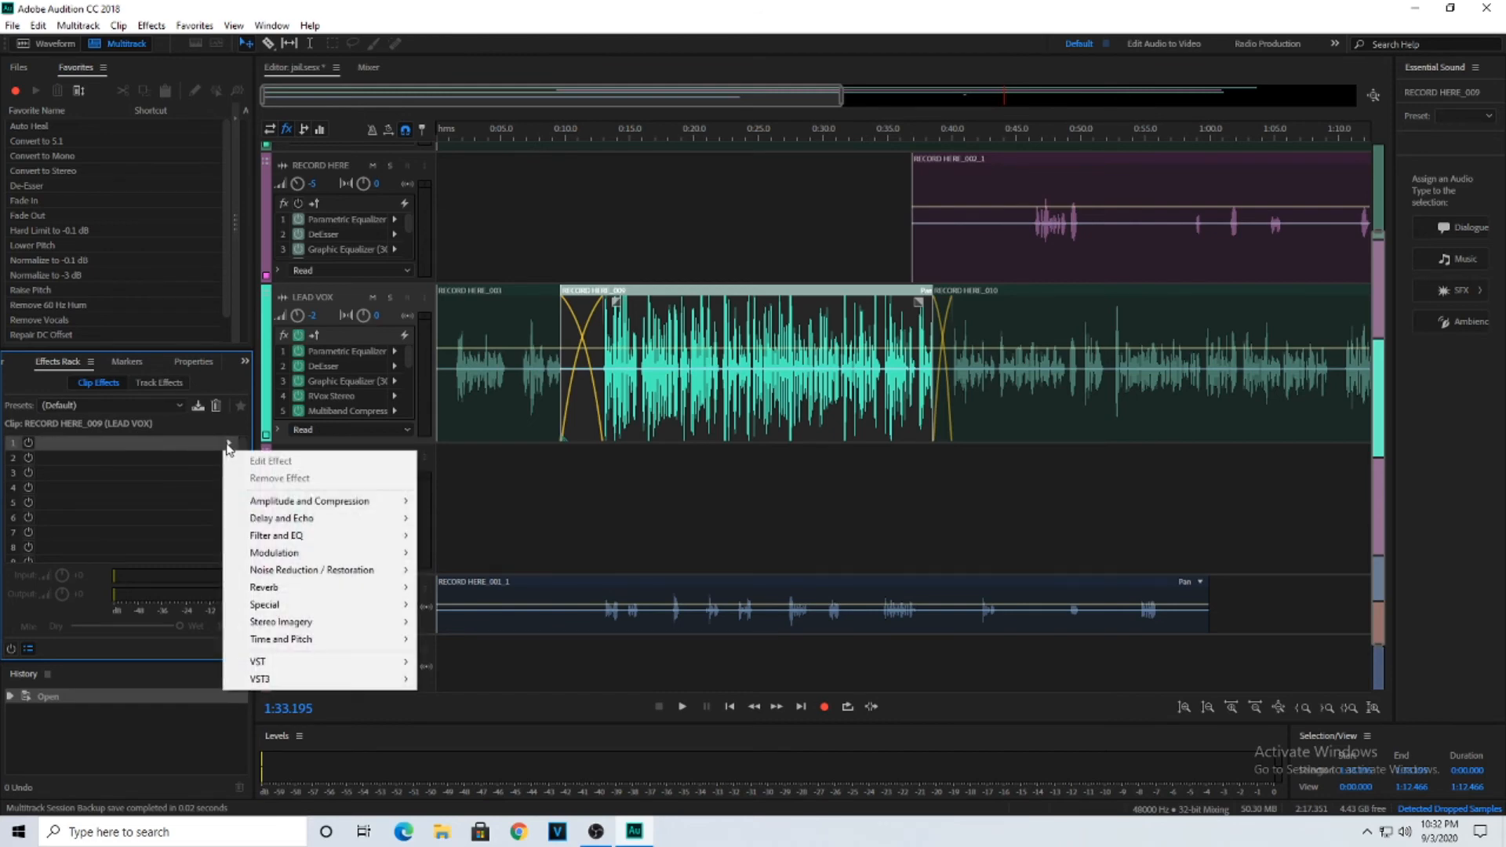
{"action": "mouse_move", "coordinate": [308, 502]}
{"action": "left_click", "coordinate": [534, 573]}
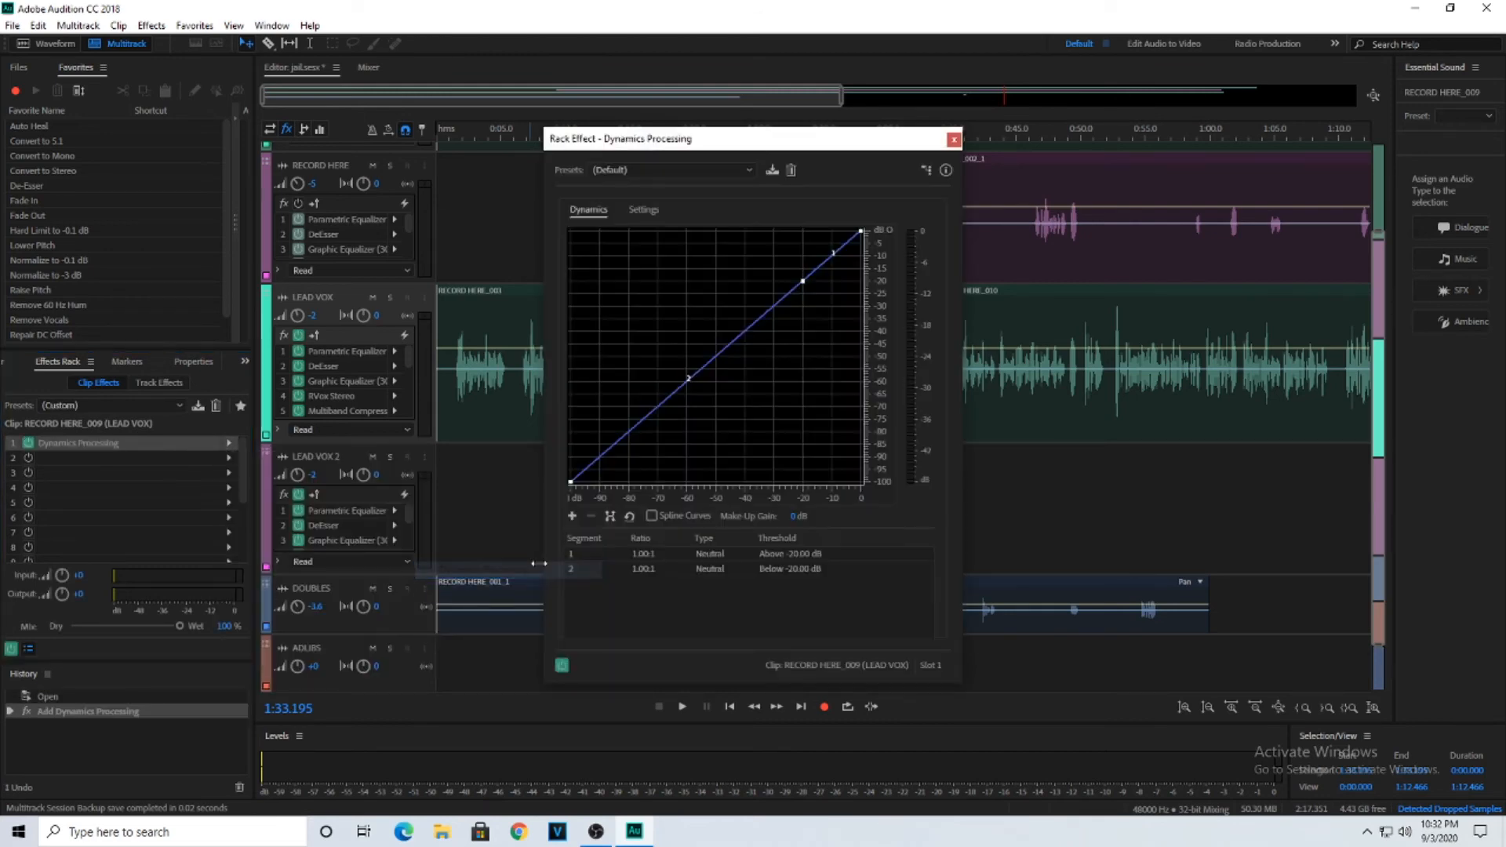
Choose the Rock Vocal preset for the clip's Dynamics Processing effect and close the effect window.
{"action": "left_click", "coordinate": [679, 168]}
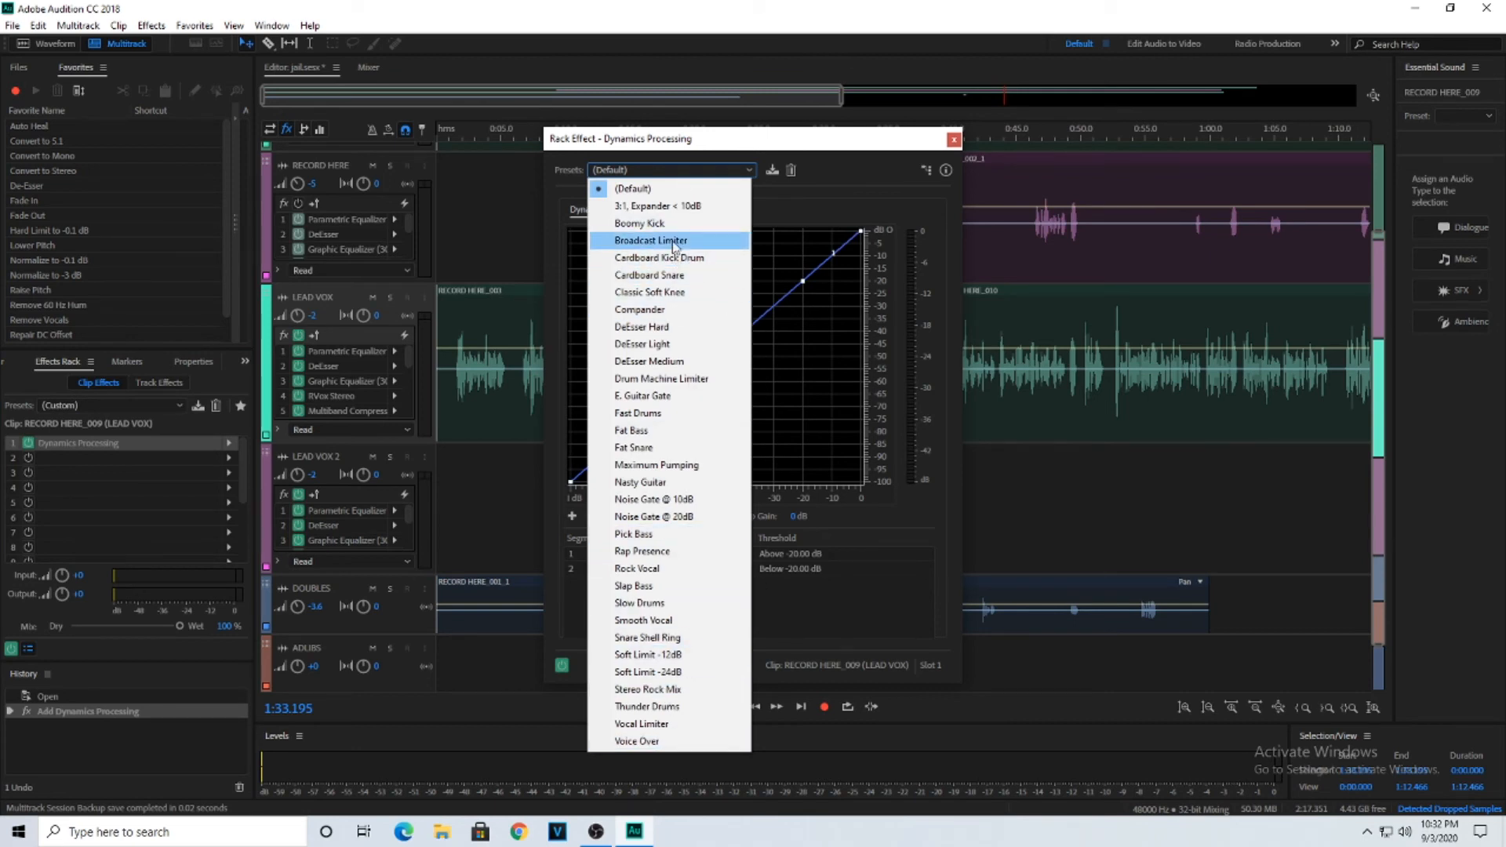
{"action": "left_click", "coordinate": [695, 569]}
{"action": "left_click", "coordinate": [953, 140]}
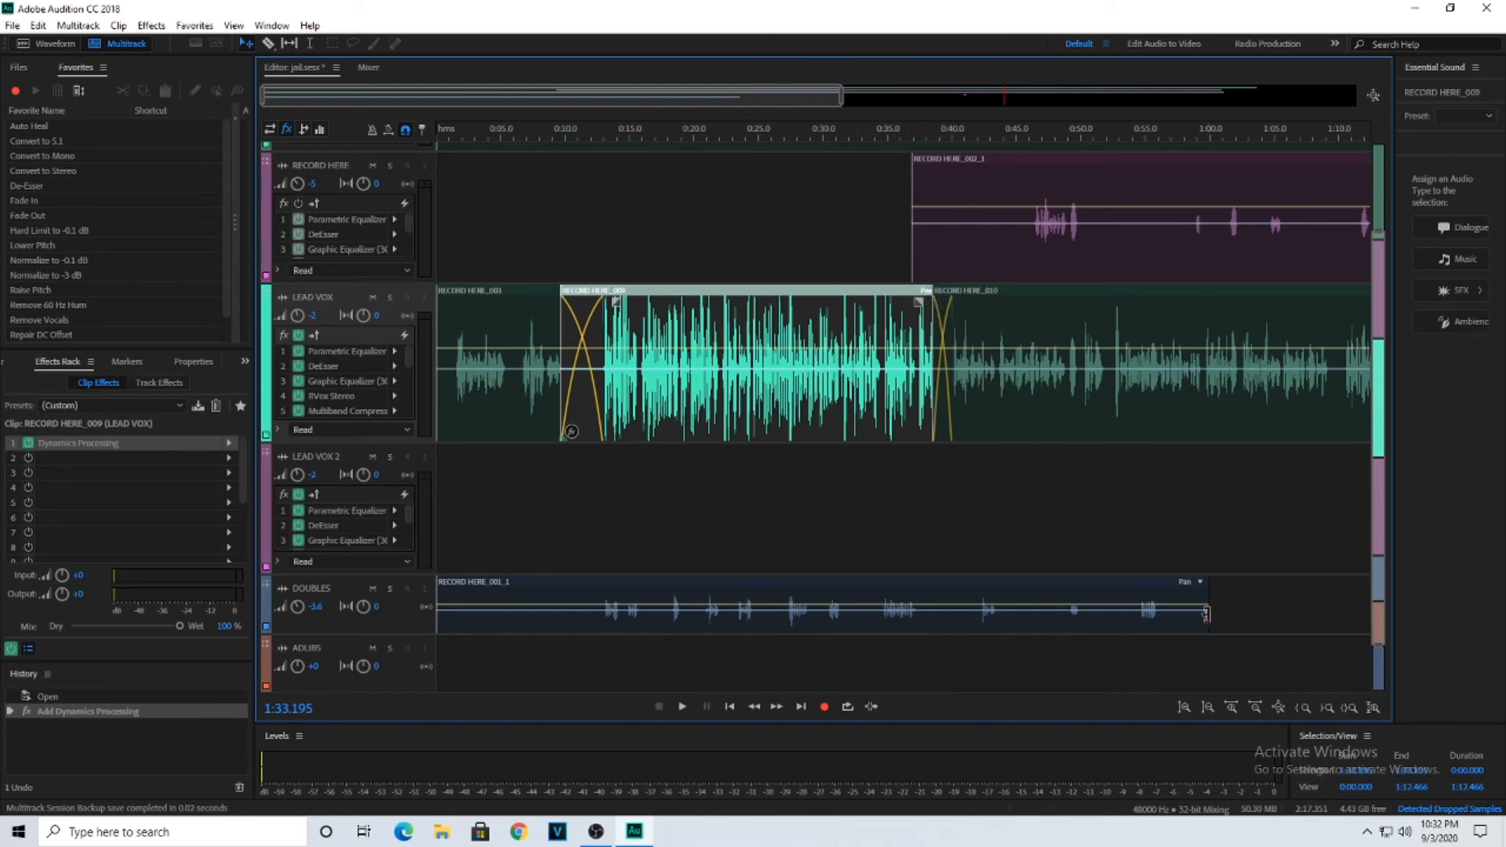
Examine the rack envelope options of the RECORD HERE_001_1 clip on DOUBLES and display its Rack Power envelope.
{"action": "left_click", "coordinate": [1201, 583]}
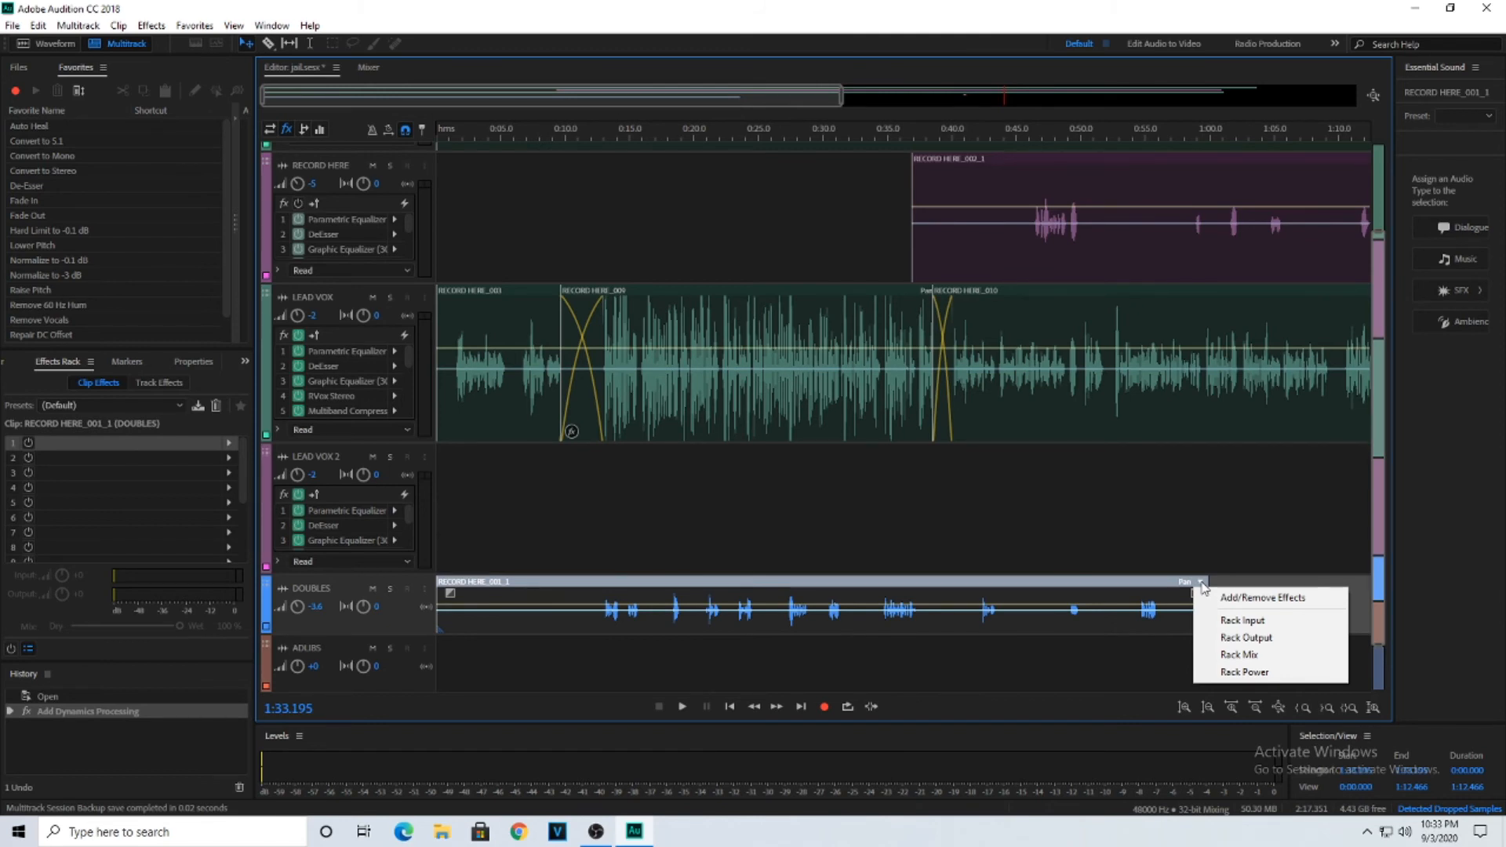
{"action": "left_click", "coordinate": [1157, 605]}
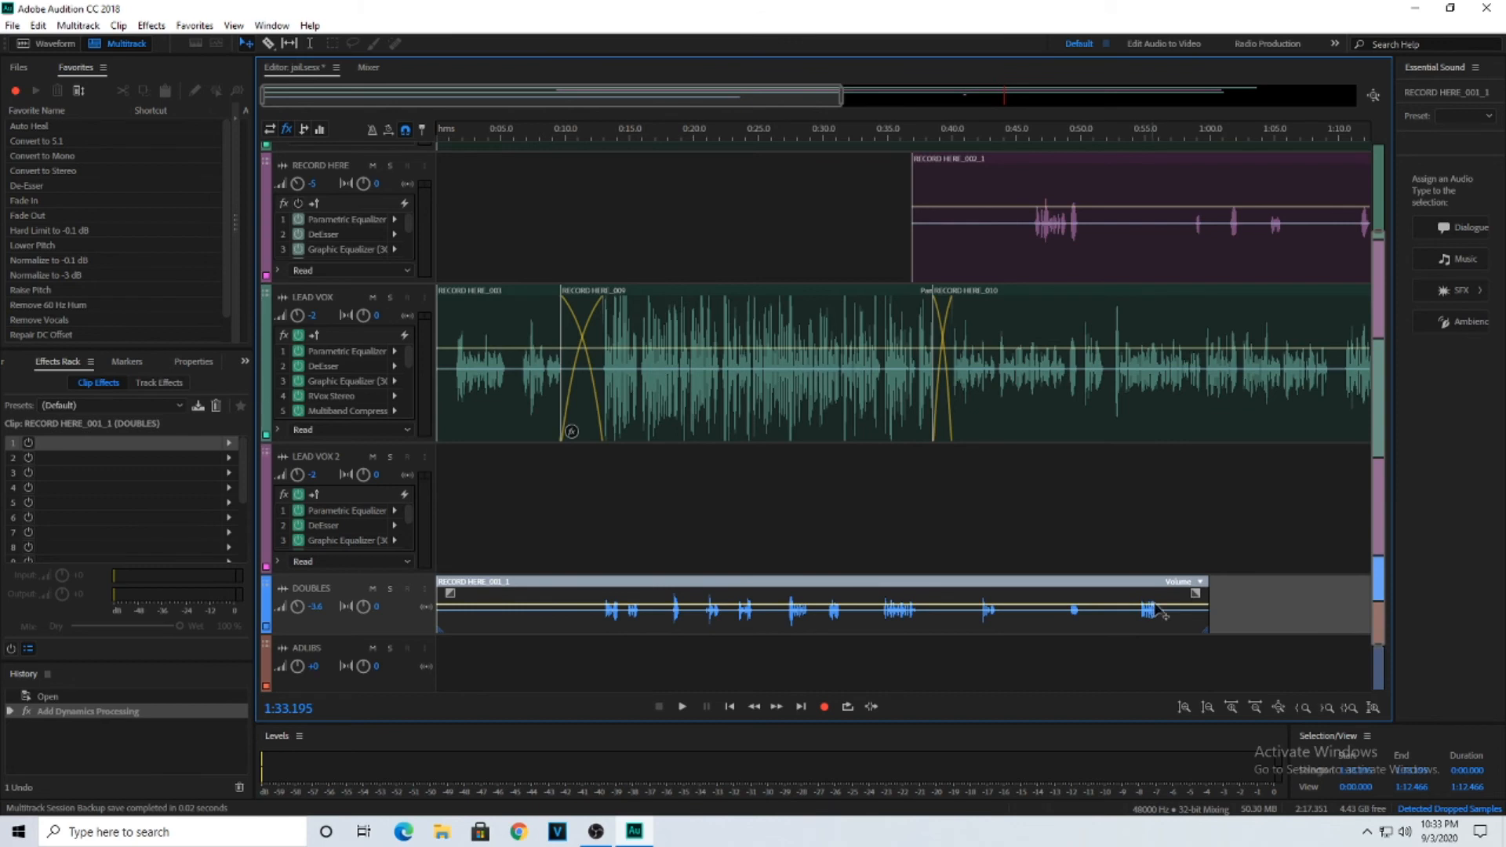
{"action": "left_click", "coordinate": [1201, 583]}
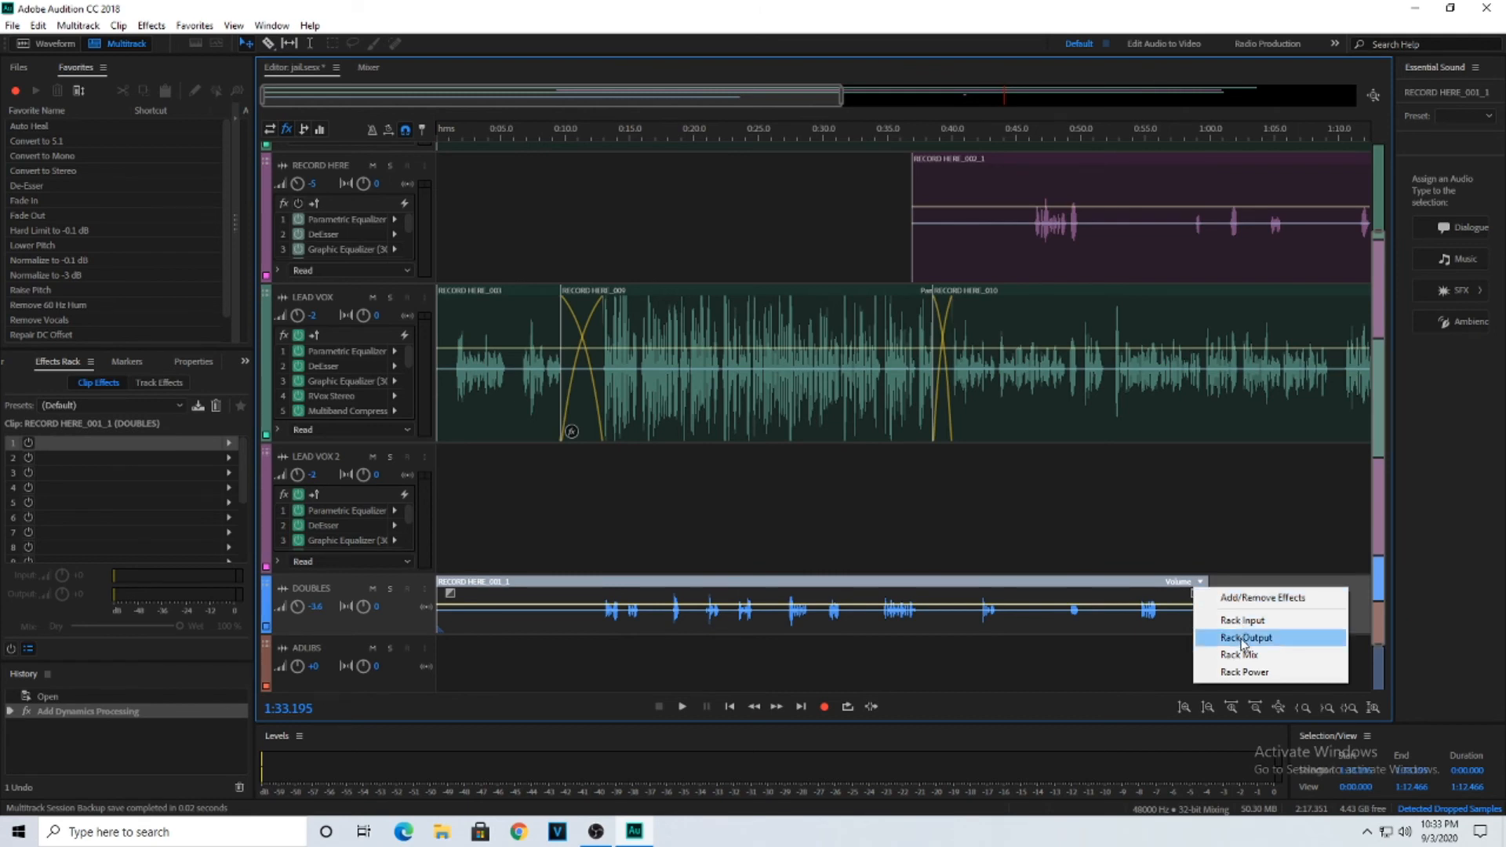
{"action": "left_click", "coordinate": [1256, 673]}
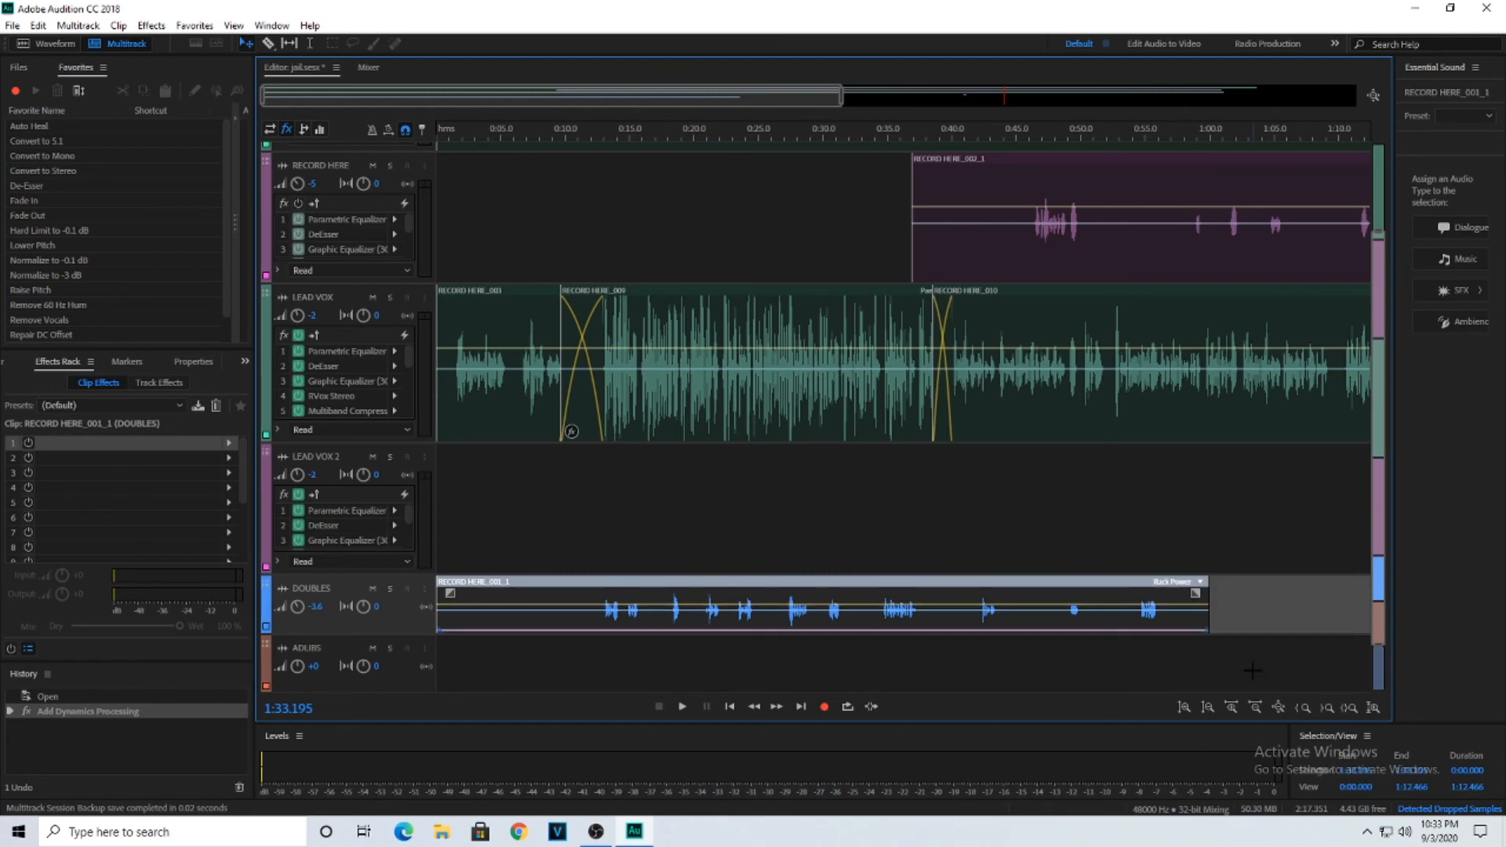
Display the Rack Mix envelope on the DOUBLES clip and lower it to about 75% wet.
{"action": "left_click", "coordinate": [1201, 582]}
{"action": "left_click", "coordinate": [1253, 655]}
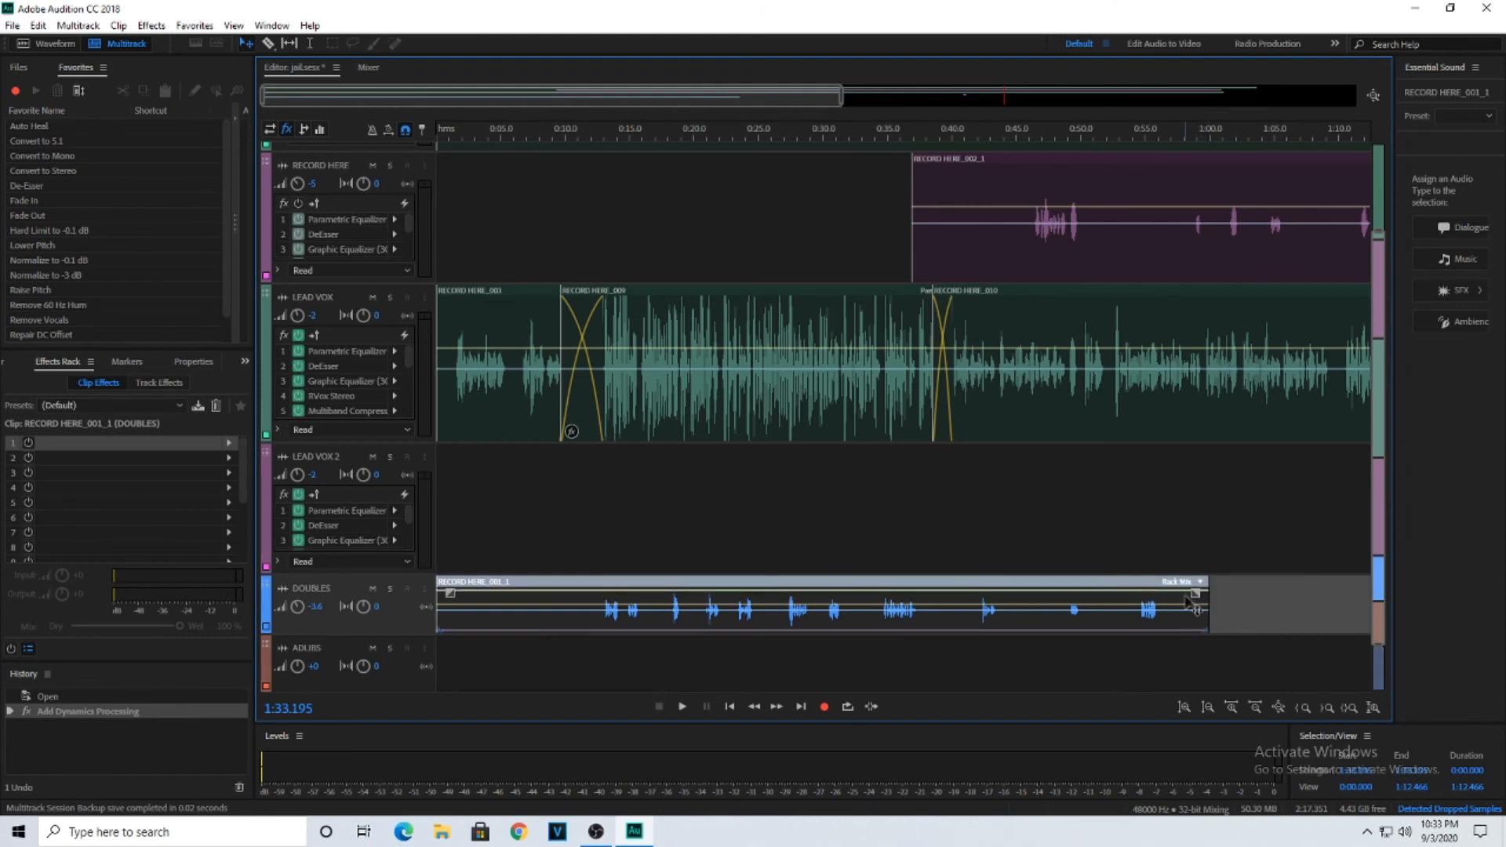
{"action": "mouse_move", "coordinate": [1186, 596]}
{"action": "left_mouse_down"}
{"action": "mouse_move", "coordinate": [1183, 636]}
{"action": "mouse_move", "coordinate": [1183, 610]}
{"action": "left_mouse_up"}
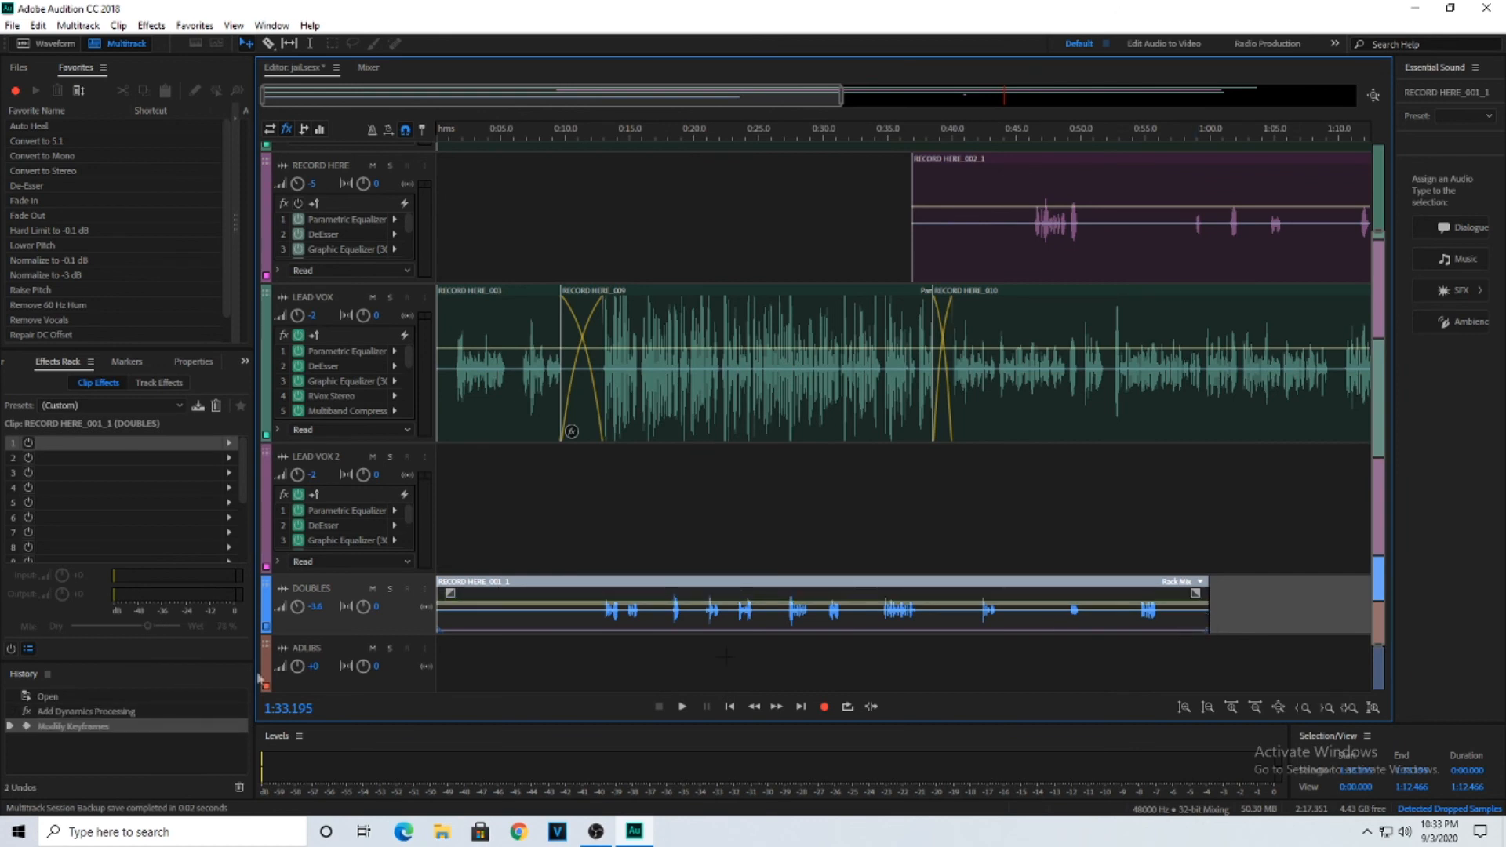